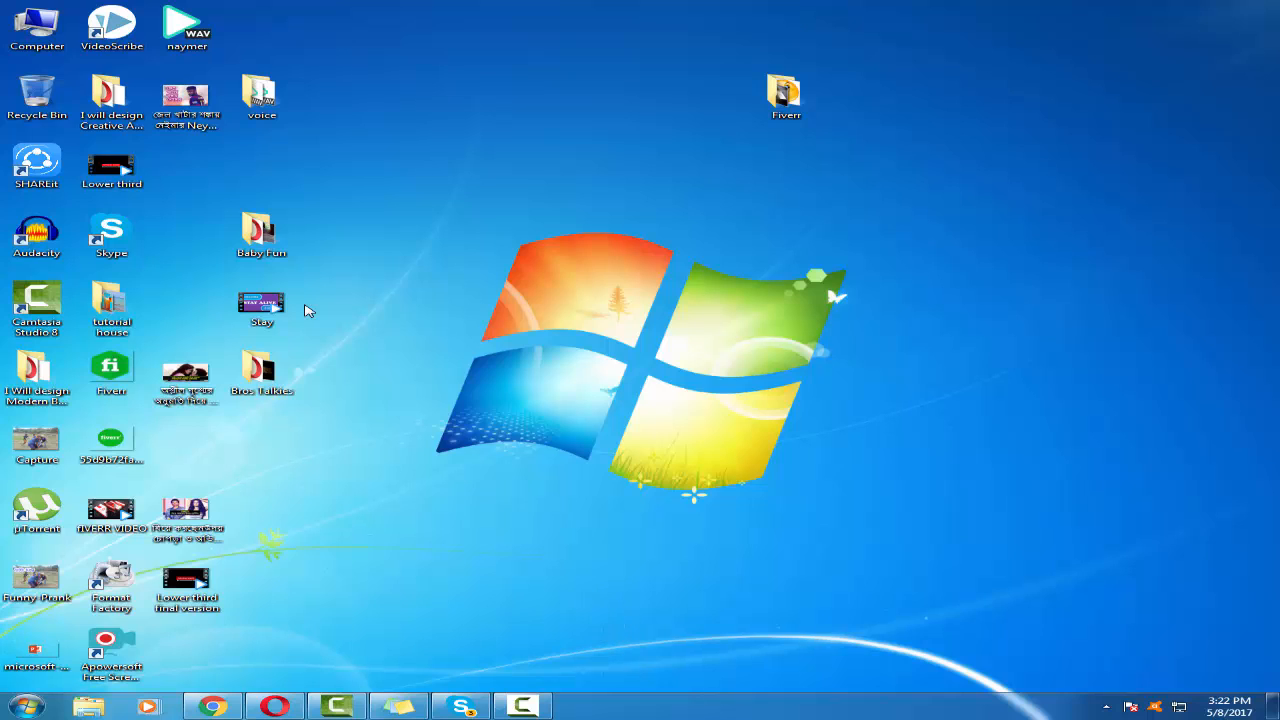
- Open the reisekalender-mai-party picture from the tutorial house folder on the desktop
{"action": "double_click", "coordinate": [118, 308]}
{"action": "scroll", "coordinate": [622, 240], "scroll_direction": "down", "scroll_amount": 1}
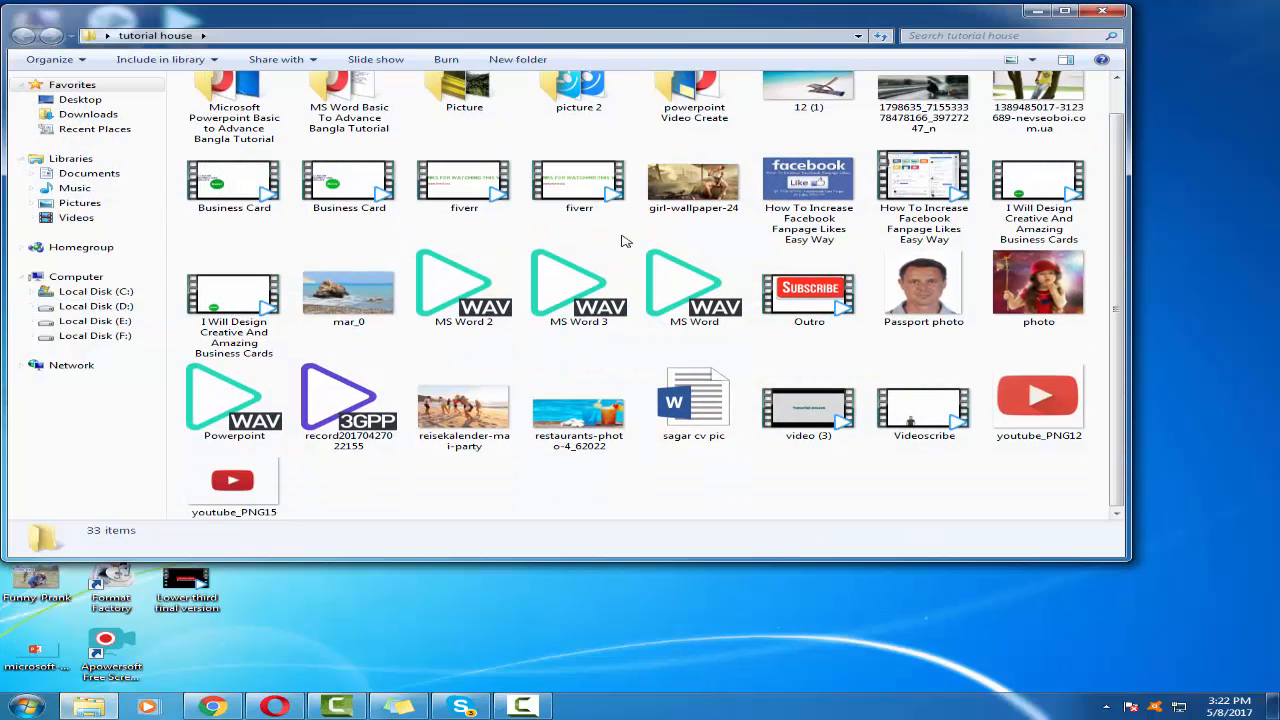
{"action": "scroll", "coordinate": [622, 240], "scroll_direction": "up", "scroll_amount": 1}
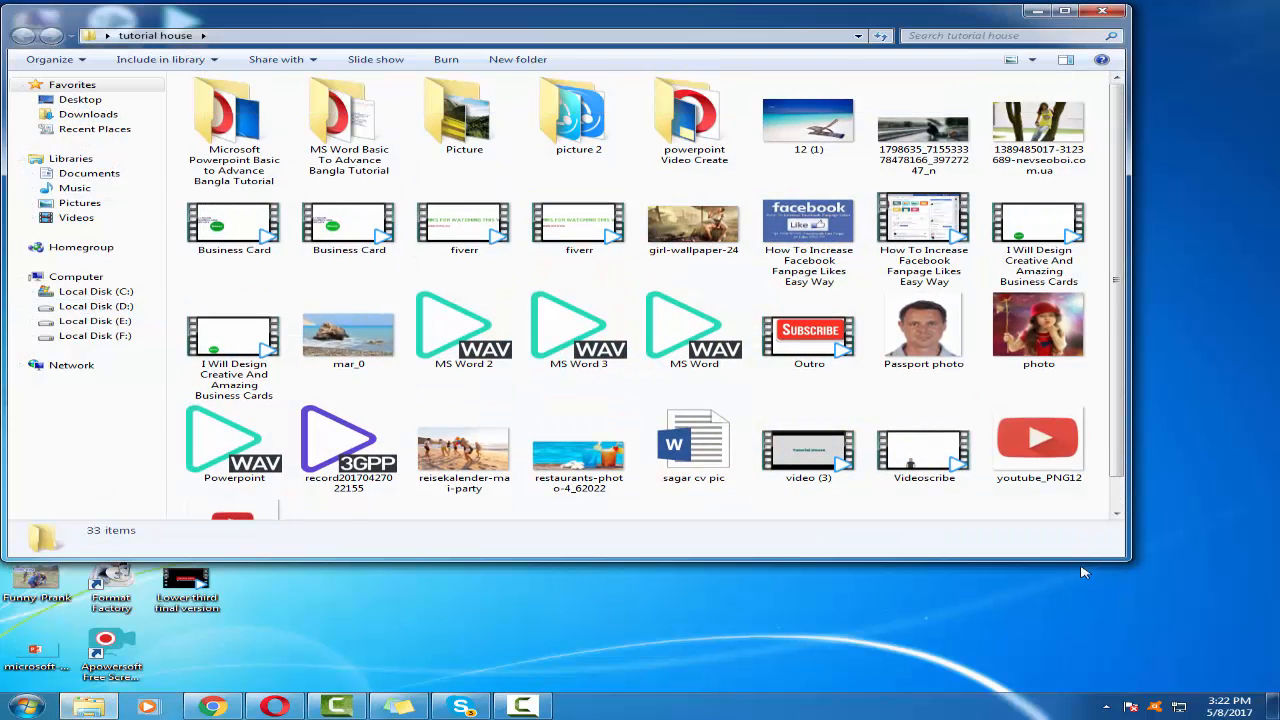
{"action": "left_click_drag", "start_coordinate": [1130, 560], "coordinate": [1205, 622]}
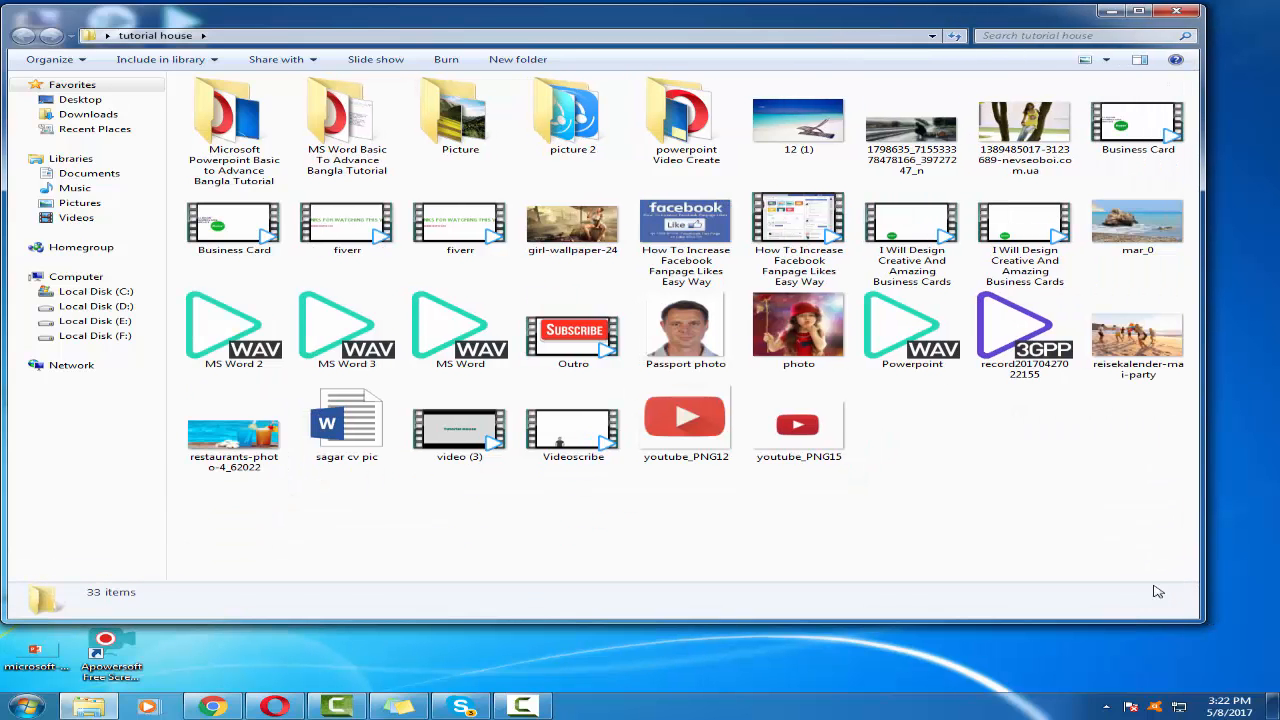
{"action": "double_click", "coordinate": [1148, 362]}
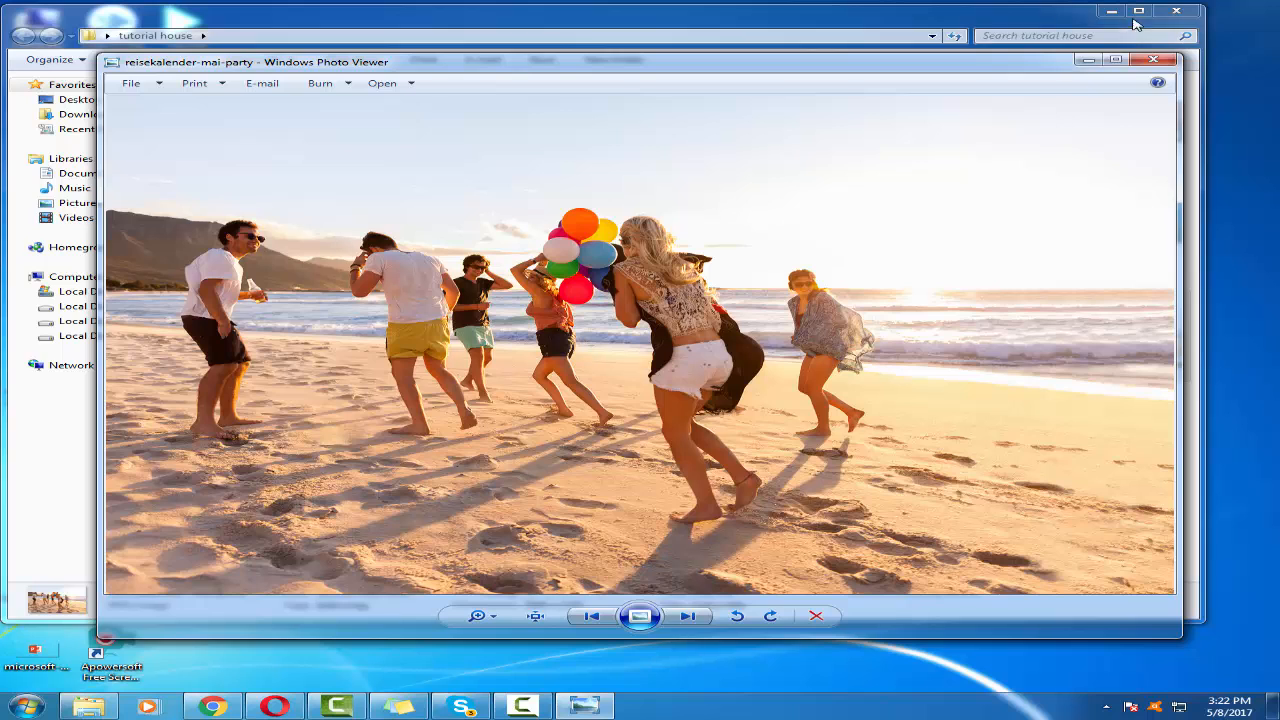
- Enlarge the picture viewer to full screen and open the beach photo in Adobe Photoshop CS6
{"action": "left_click", "coordinate": [1116, 60]}
{"action": "left_click", "coordinate": [302, 27]}
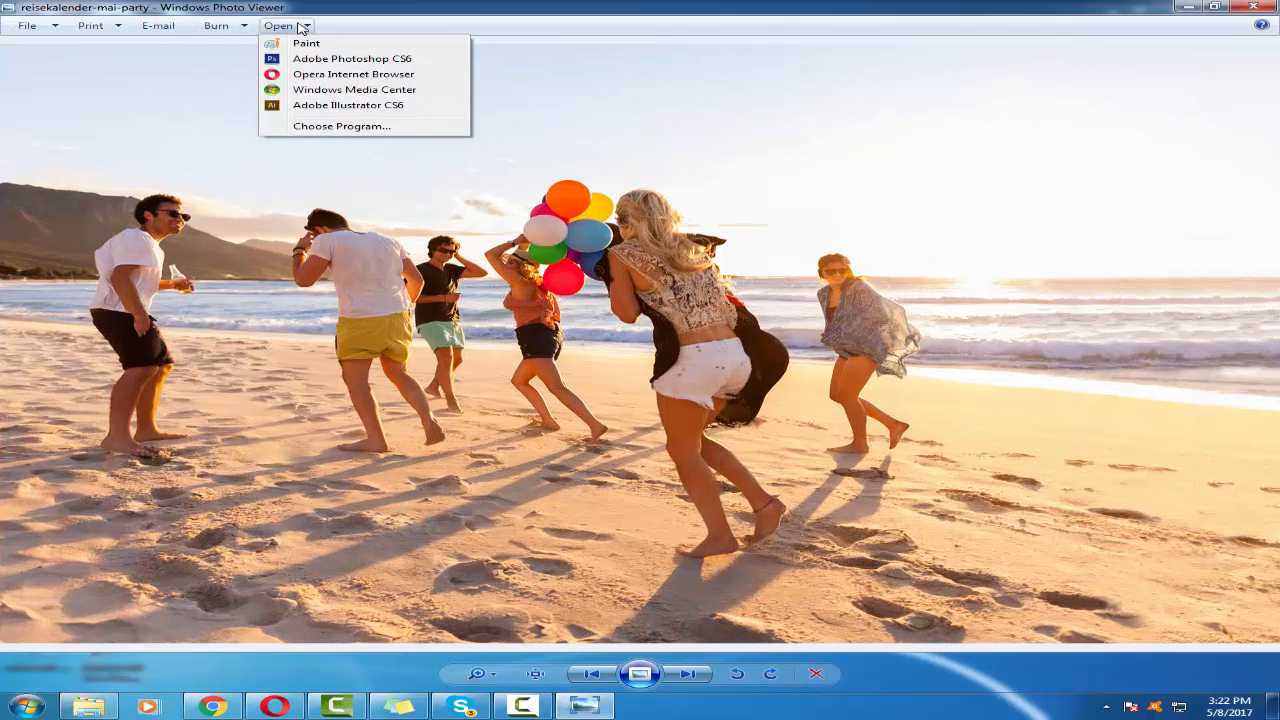
{"action": "left_click", "coordinate": [351, 67]}
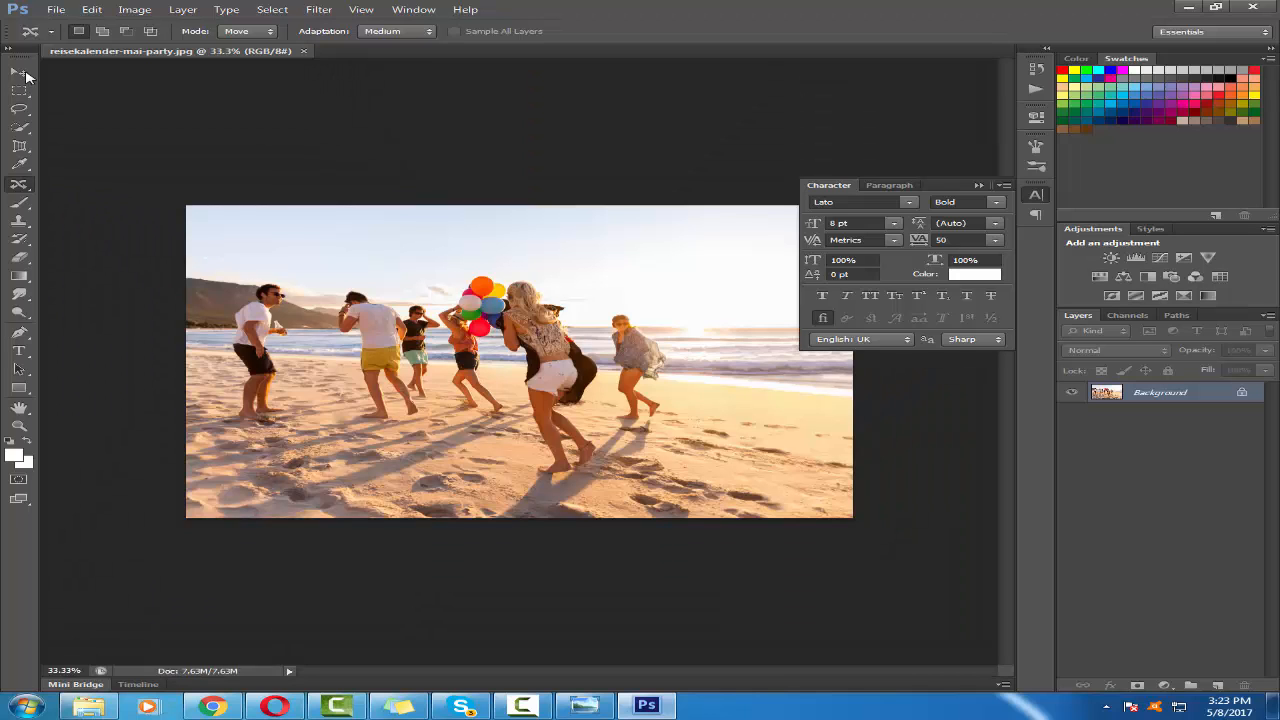
- Examine the people in the beach photo up close, especially the woman in the patterned shawl
{"action": "left_click", "coordinate": [19, 72]}
{"action": "scroll", "coordinate": [243, 243], "scroll_direction": "up", "scroll_amount": 5}
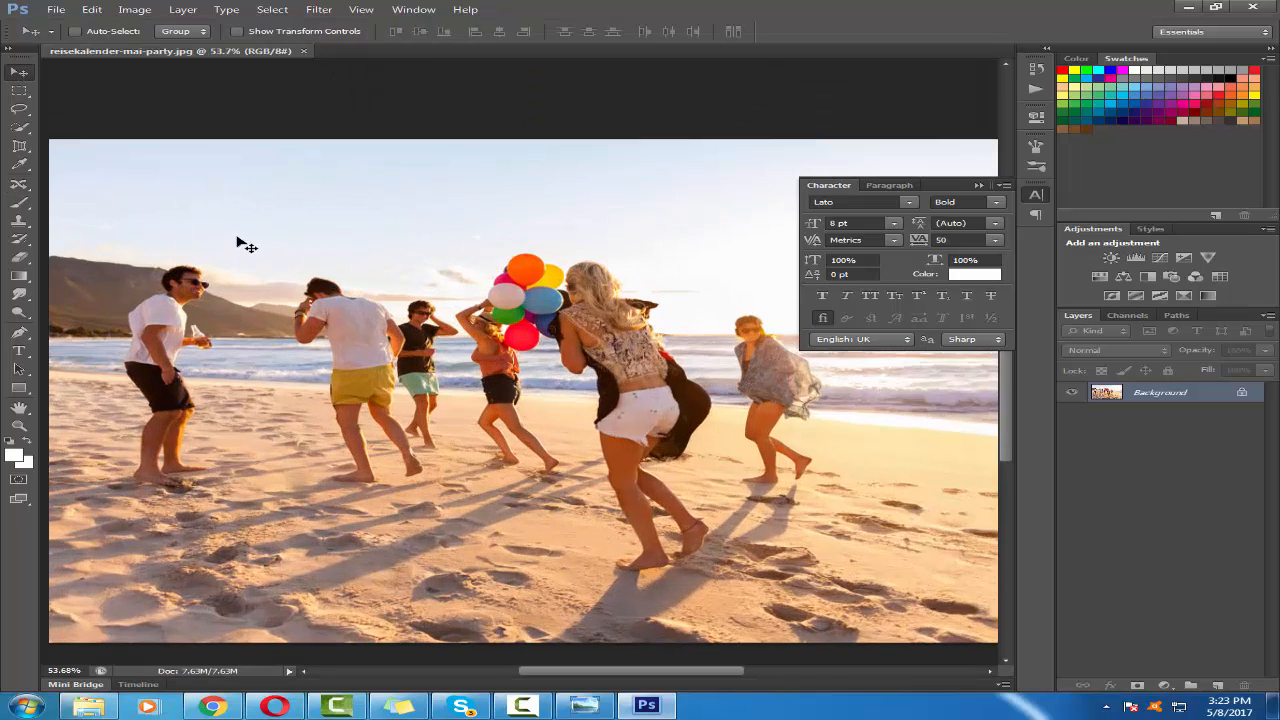
{"action": "scroll", "coordinate": [241, 376], "scroll_direction": "down", "scroll_amount": 3}
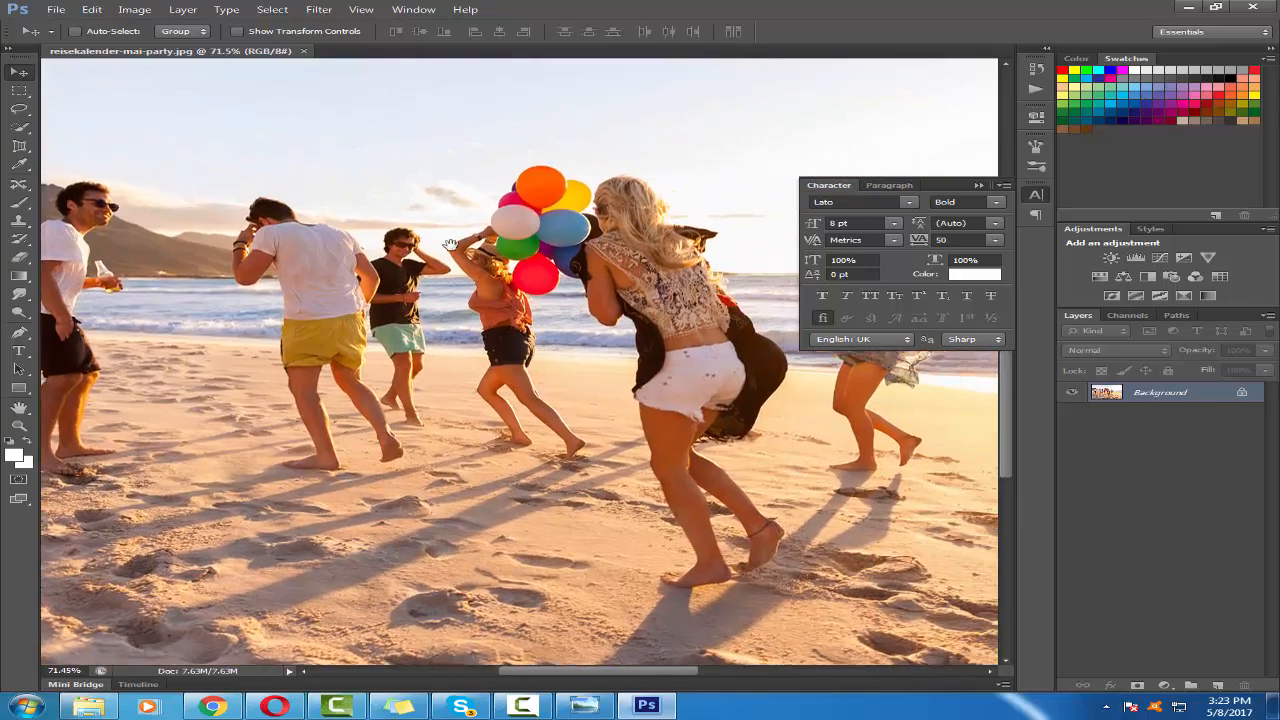
{"action": "scroll", "coordinate": [481, 248], "scroll_direction": "up", "scroll_amount": 5}
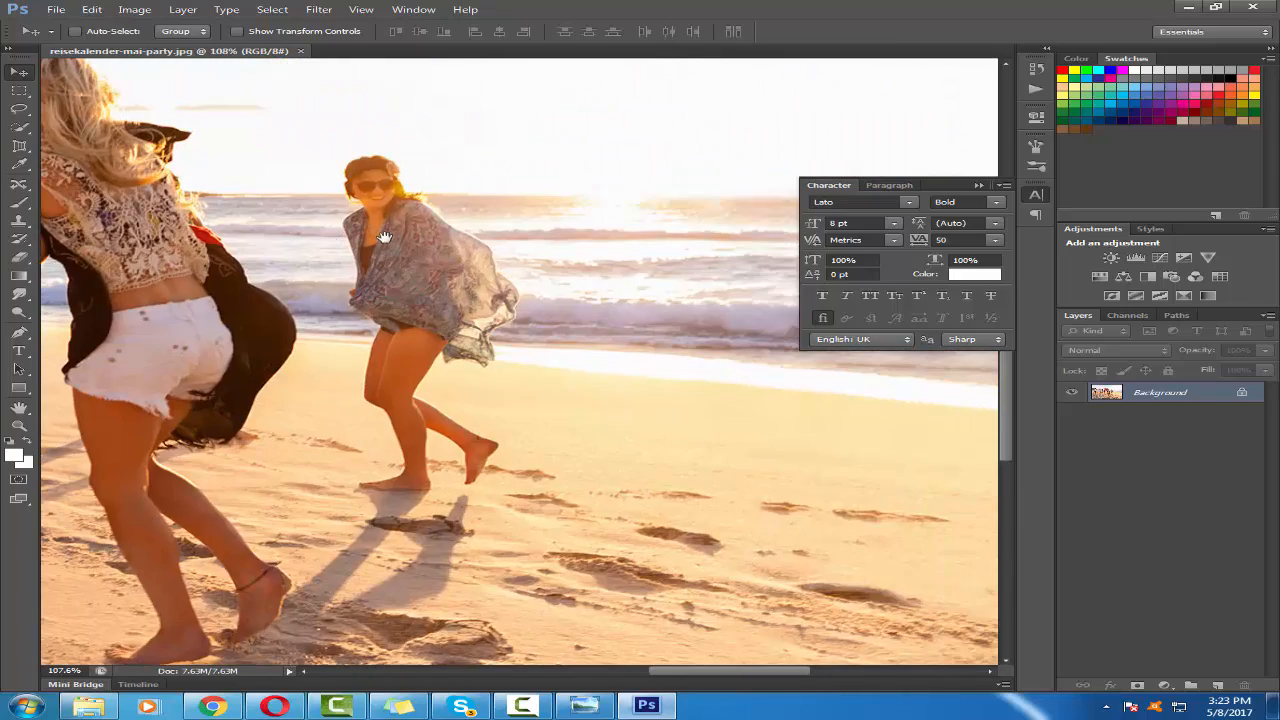
{"action": "scroll", "coordinate": [384, 235], "scroll_direction": "down", "scroll_amount": 2}
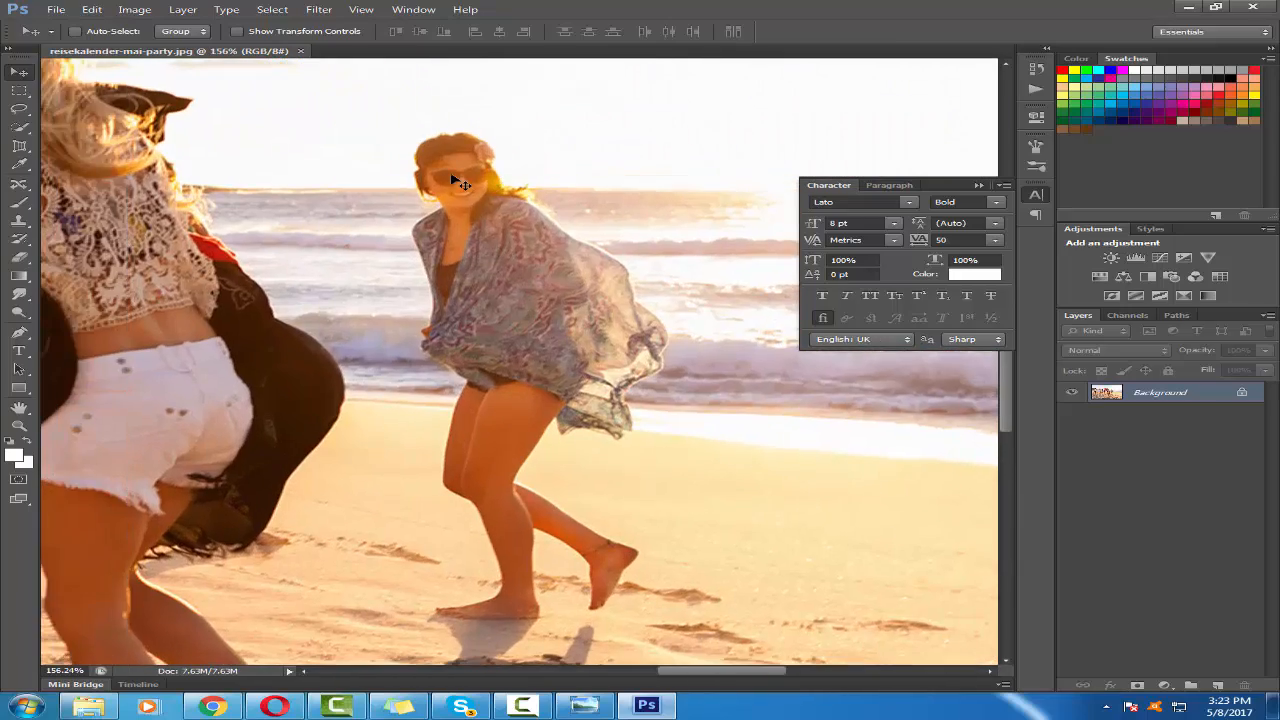
{"action": "scroll", "coordinate": [472, 236], "scroll_direction": "down", "scroll_amount": 3}
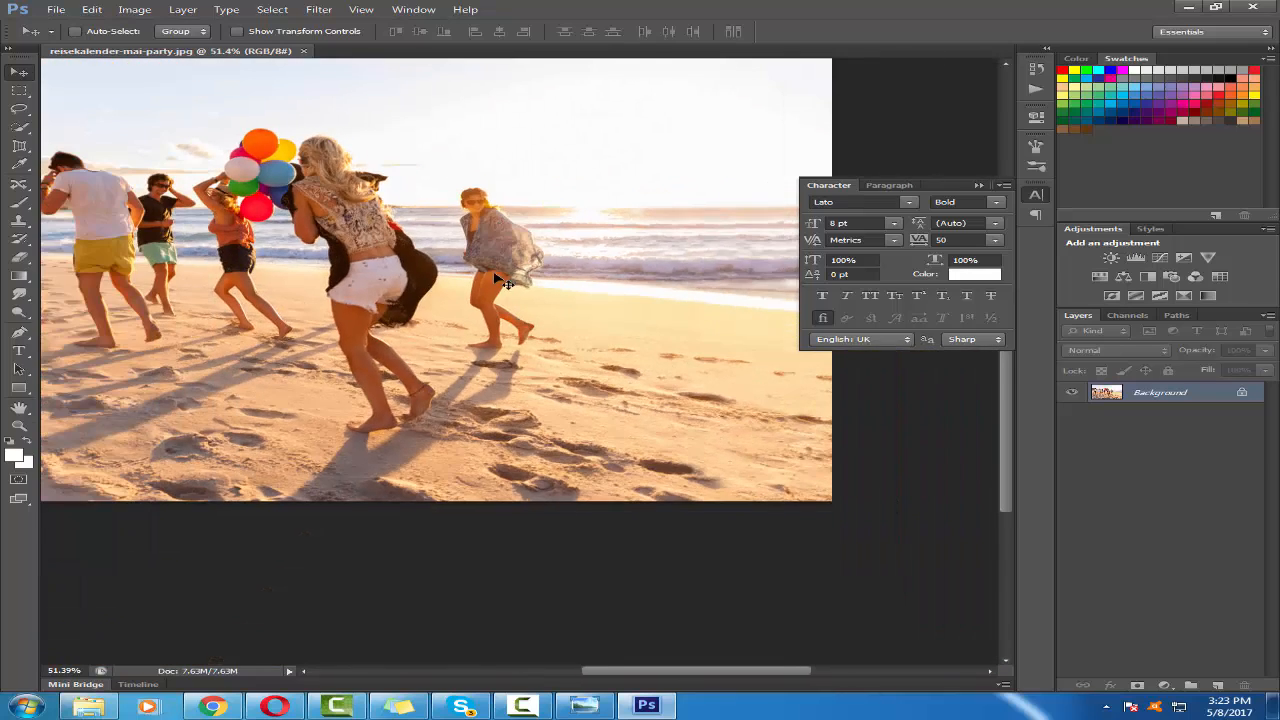
{"action": "scroll", "coordinate": [506, 284], "scroll_direction": "up", "scroll_amount": 5}
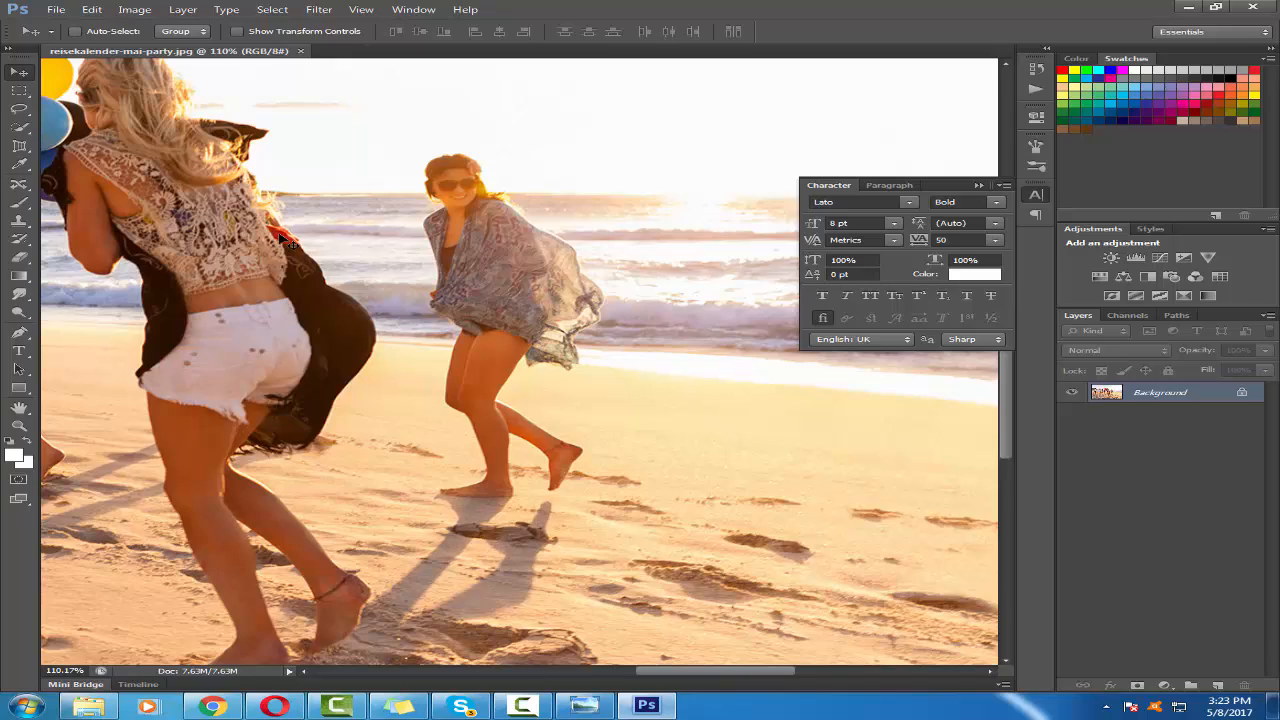
- Activate the Content-Aware Move Tool for outlining the woman in the patterned shawl
{"action": "left_click", "coordinate": [18, 184]}
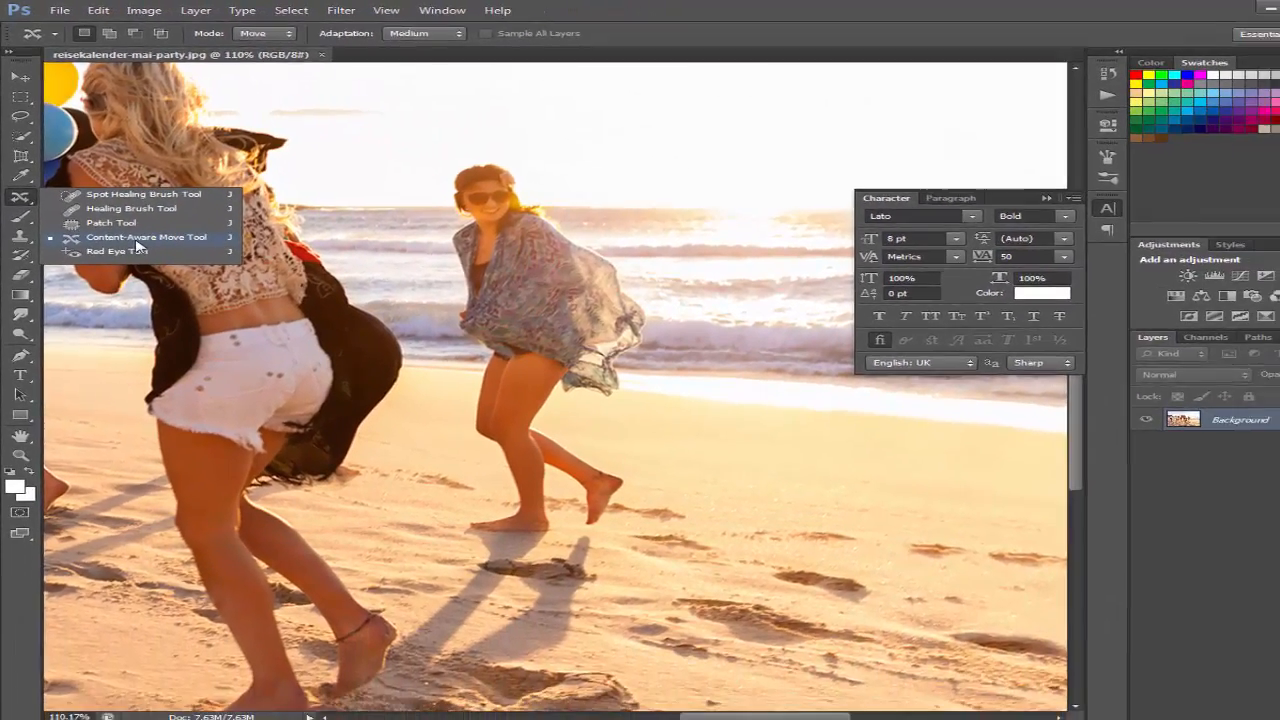
{"action": "left_click", "coordinate": [143, 239]}
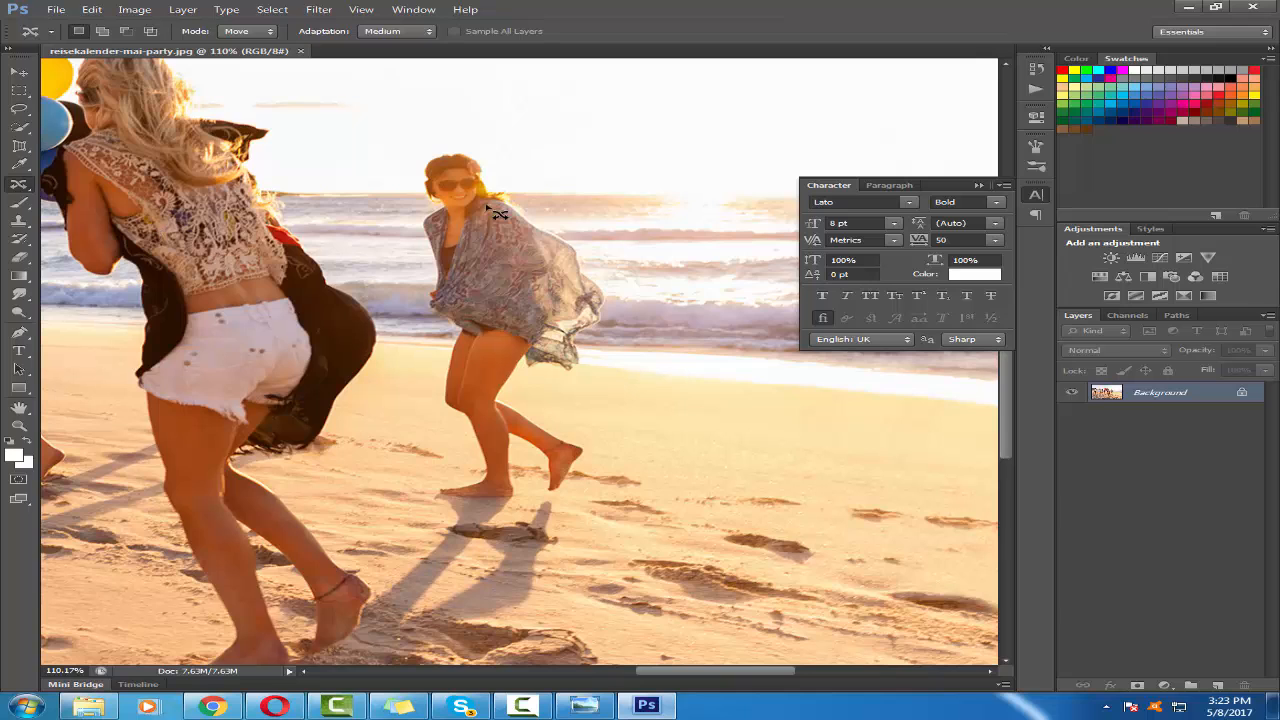
{"action": "scroll", "coordinate": [490, 210], "scroll_direction": "down", "scroll_amount": 2}
{"action": "scroll", "coordinate": [430, 150], "scroll_direction": "up", "scroll_amount": 4}
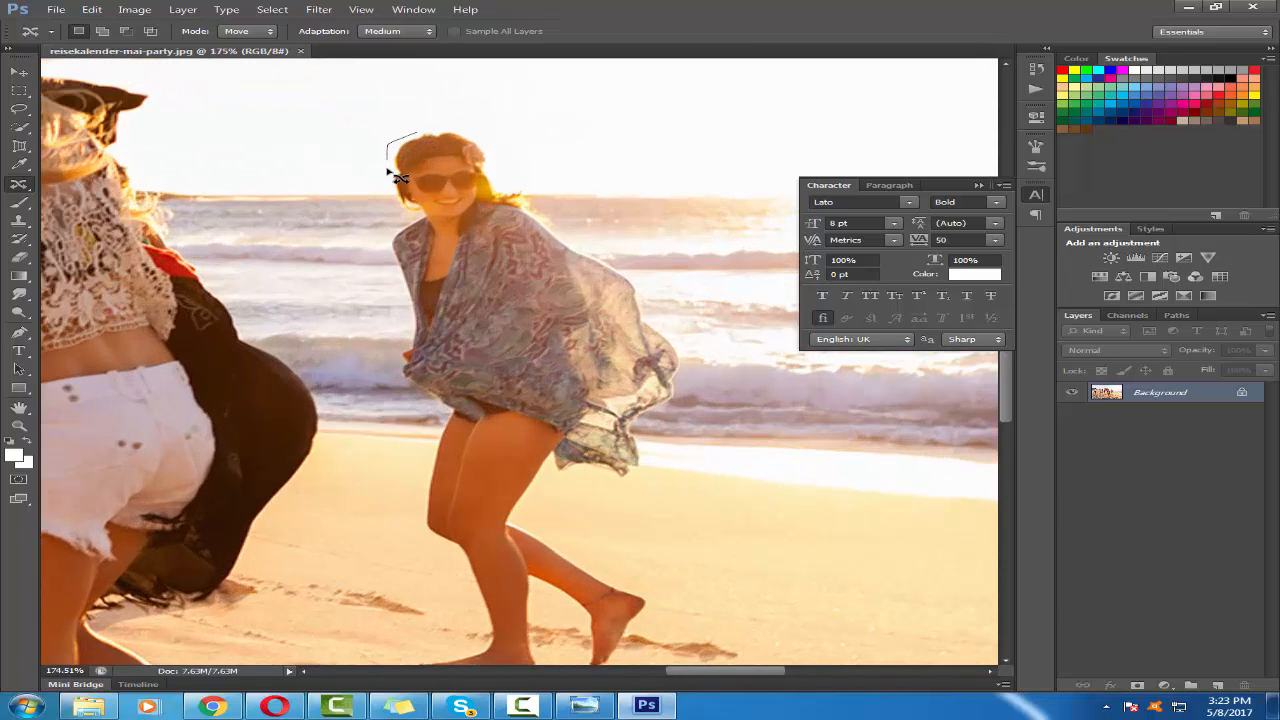
{"action": "mouse_move", "coordinate": [387, 171]}
{"action": "left_mouse_down"}
{"action": "mouse_move", "coordinate": [390, 214]}
{"action": "mouse_move", "coordinate": [412, 222]}
{"action": "mouse_move", "coordinate": [384, 249]}
{"action": "mouse_move", "coordinate": [402, 290]}
{"action": "mouse_move", "coordinate": [404, 372]}
{"action": "left_mouse_up"}
{"action": "mouse_move", "coordinate": [433, 413]}
{"action": "left_mouse_down"}
{"action": "mouse_move", "coordinate": [408, 523]}
{"action": "mouse_move", "coordinate": [420, 545]}
{"action": "mouse_move", "coordinate": [446, 545]}
{"action": "mouse_move", "coordinate": [448, 575]}
{"action": "left_mouse_up"}
{"action": "scroll", "coordinate": [396, 463], "scroll_direction": "down", "scroll_amount": 5}
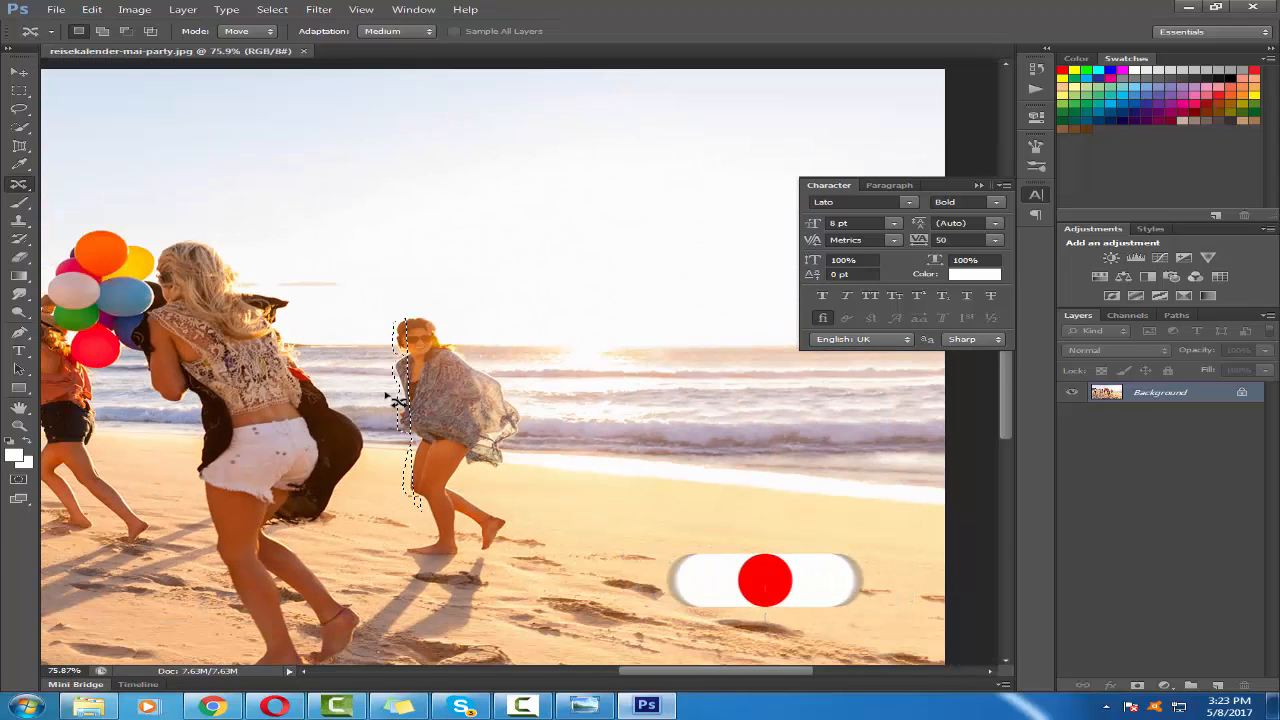
{"action": "scroll", "coordinate": [337, 306], "scroll_direction": "up", "scroll_amount": 2}
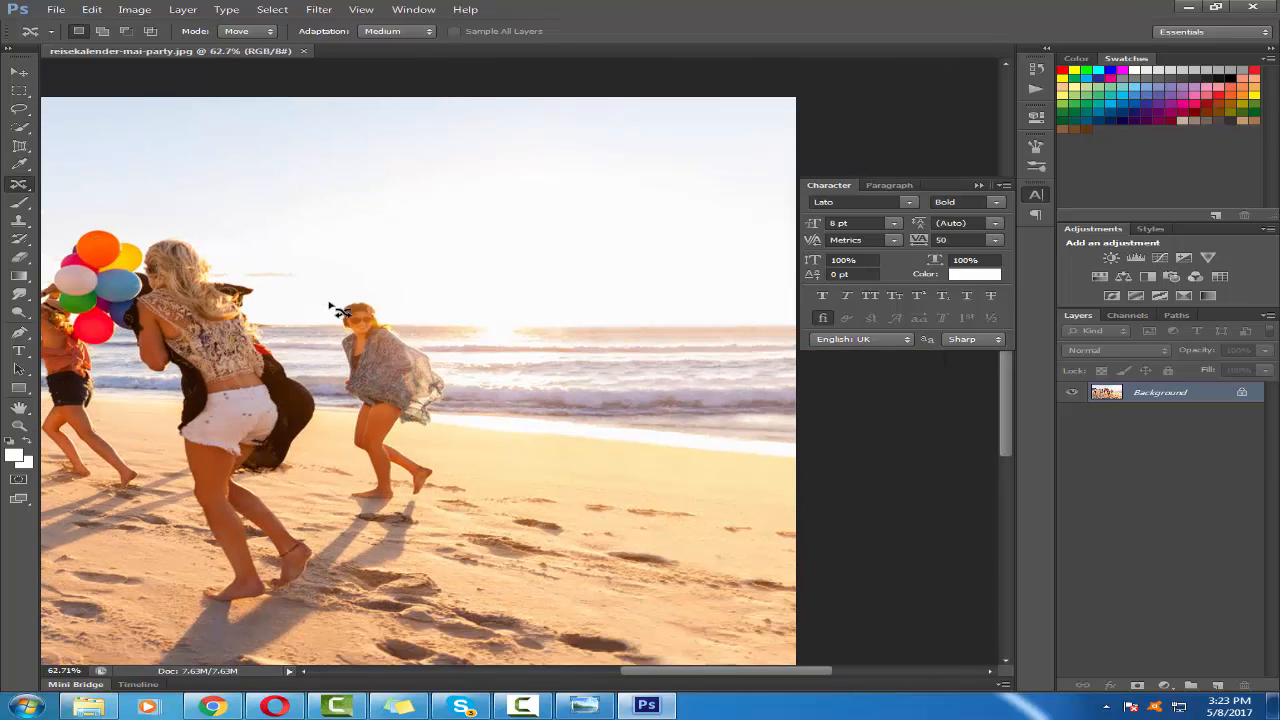
- Draw a loose closed selection around the whole woman in the patterned shawl, from head to feet
{"action": "mouse_move", "coordinate": [373, 316]}
{"action": "left_mouse_down"}
{"action": "mouse_move", "coordinate": [456, 218]}
{"action": "mouse_move", "coordinate": [431, 217]}
{"action": "mouse_move", "coordinate": [427, 232]}
{"action": "mouse_move", "coordinate": [436, 394]}
{"action": "mouse_move", "coordinate": [470, 462]}
{"action": "mouse_move", "coordinate": [443, 487]}
{"action": "mouse_move", "coordinate": [463, 499]}
{"action": "mouse_move", "coordinate": [565, 483]}
{"action": "mouse_move", "coordinate": [572, 452]}
{"action": "mouse_move", "coordinate": [515, 406]}
{"action": "mouse_move", "coordinate": [577, 382]}
{"action": "mouse_move", "coordinate": [603, 339]}
{"action": "mouse_move", "coordinate": [599, 316]}
{"action": "mouse_move", "coordinate": [519, 222]}
{"action": "mouse_move", "coordinate": [452, 209]}
{"action": "left_mouse_up"}
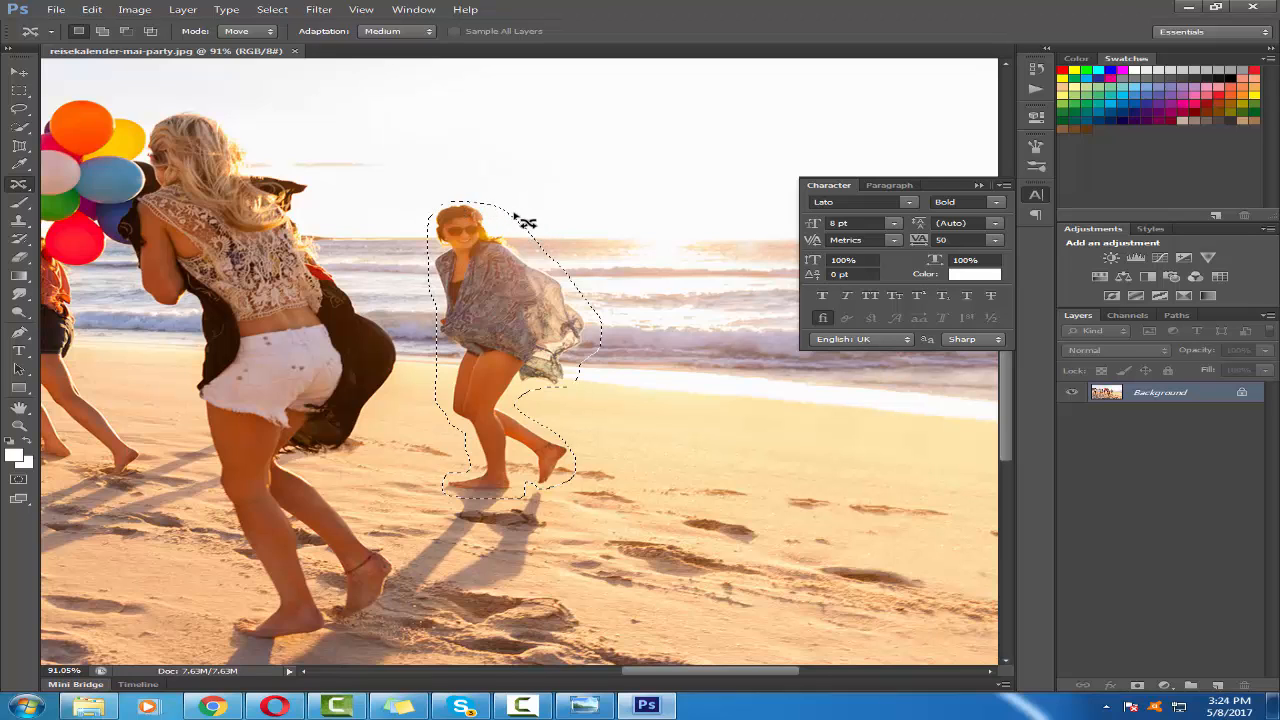
{"action": "scroll", "coordinate": [523, 217], "scroll_direction": "down", "scroll_amount": 5}
{"action": "scroll", "coordinate": [648, 343], "scroll_direction": "up", "scroll_amount": 5}
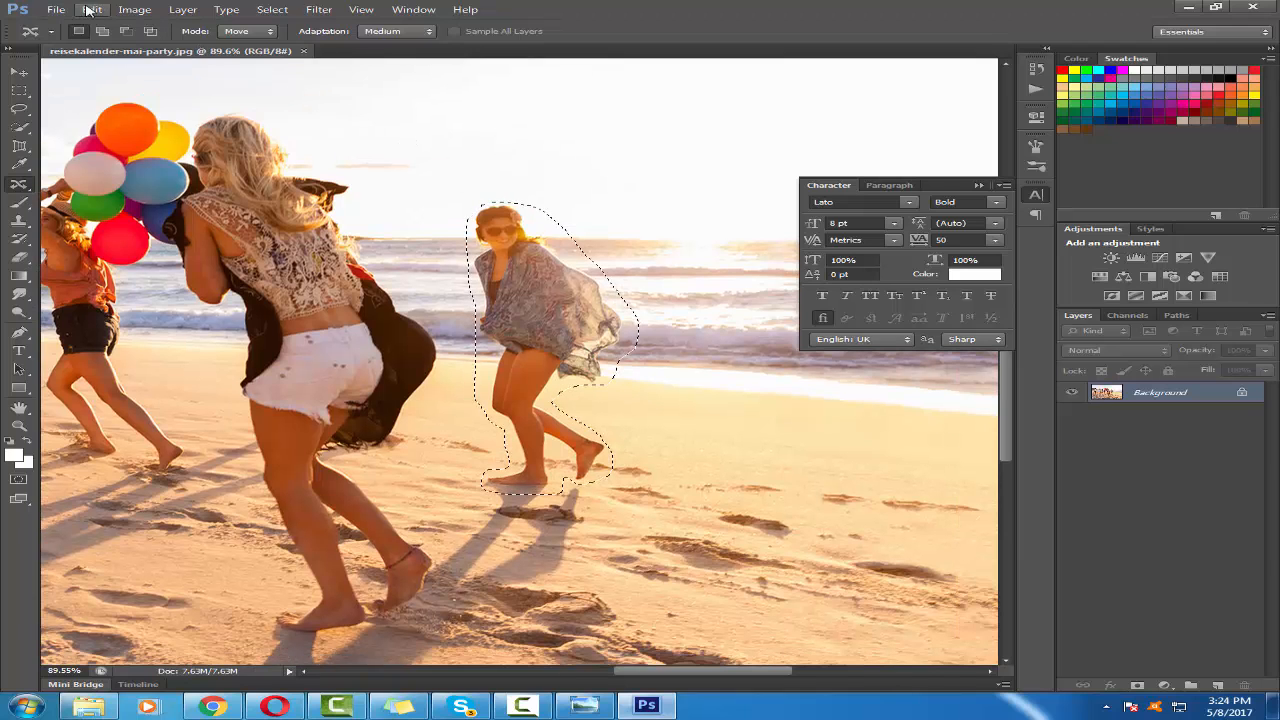
- Fill the selection around the woman using Content-Aware contents, Normal mode and 100% opacity
{"action": "left_click", "coordinate": [91, 9]}
{"action": "mouse_move", "coordinate": [58, 9]}
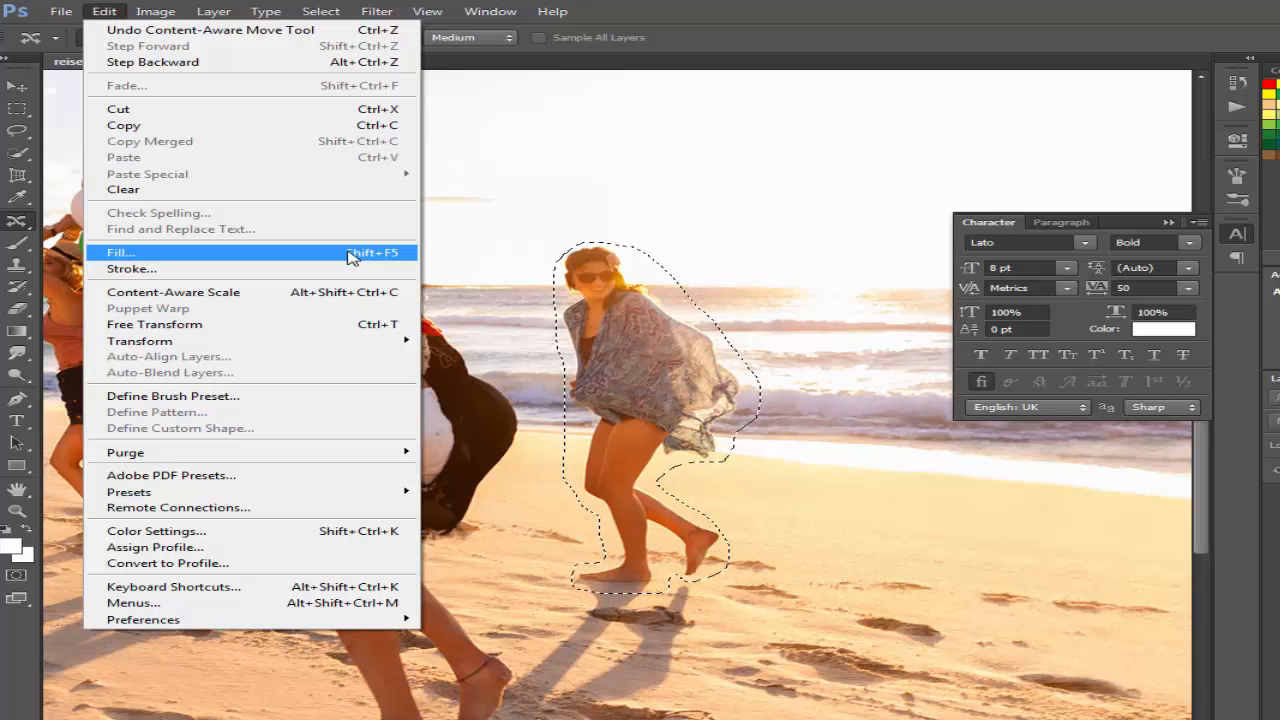
{"action": "left_click", "coordinate": [310, 260]}
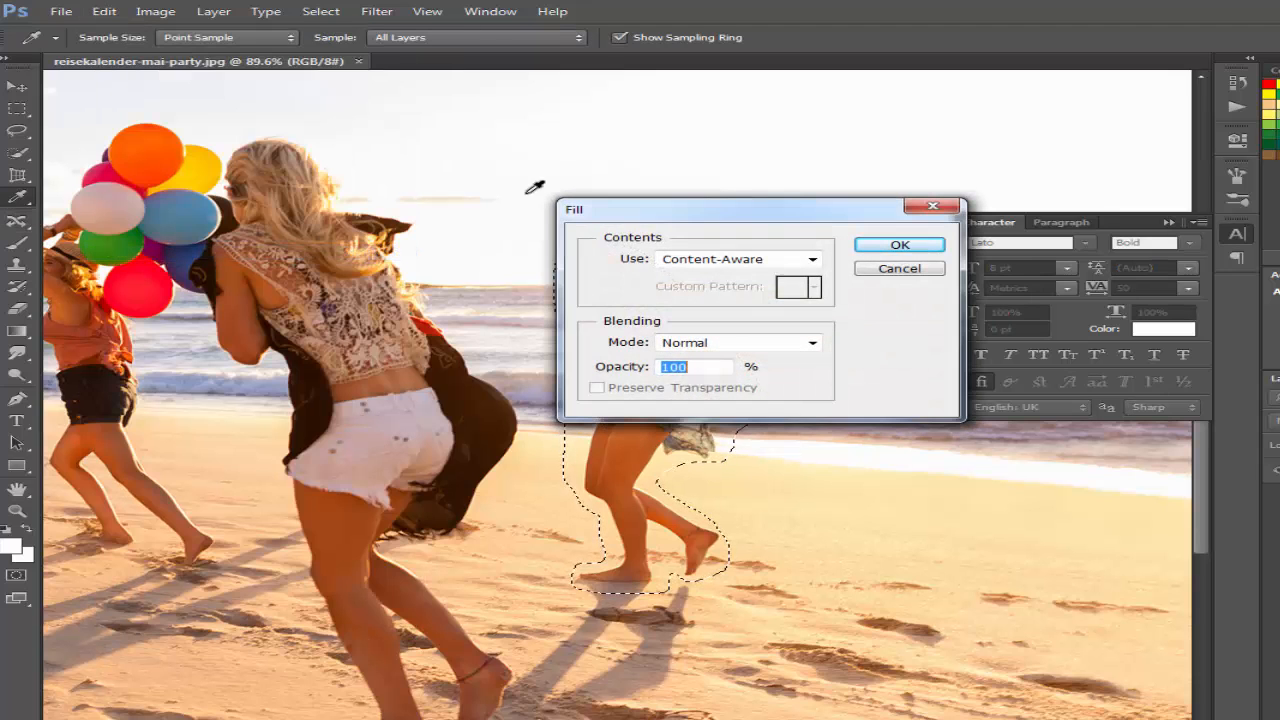
{"action": "left_click_drag", "start_coordinate": [793, 214], "coordinate": [521, 124]}
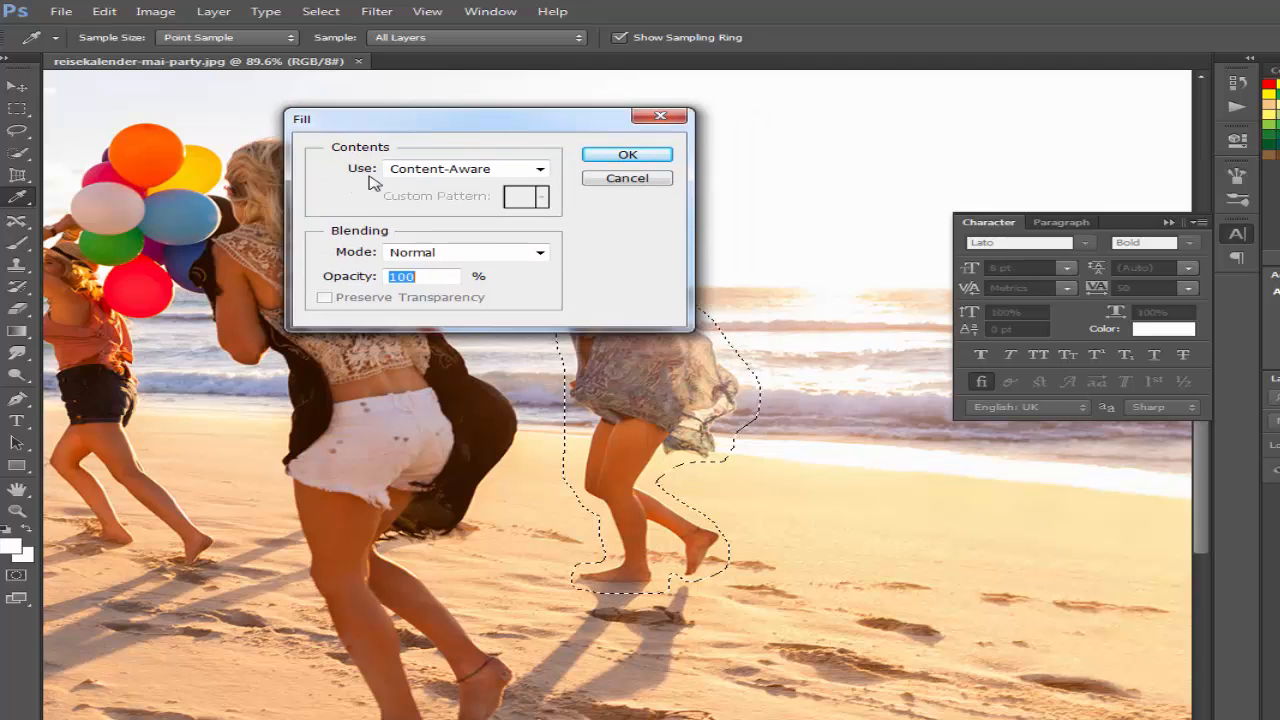
{"action": "left_click", "coordinate": [475, 180]}
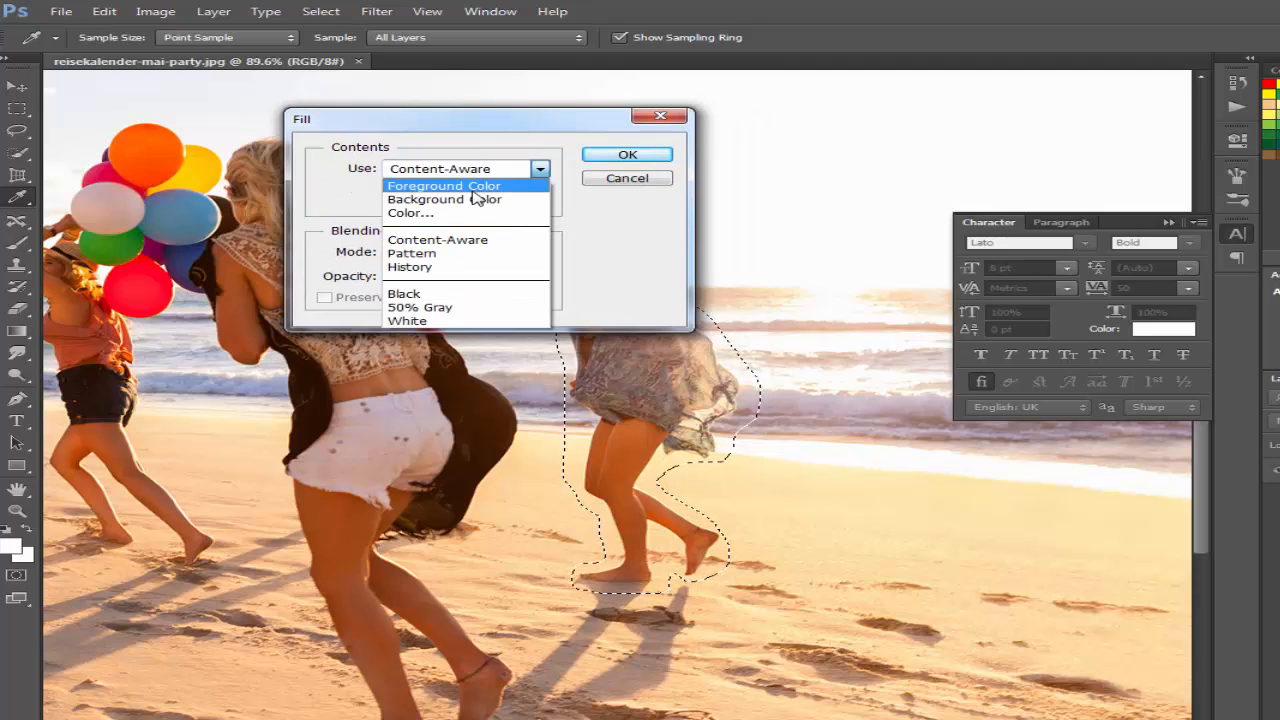
{"action": "left_click", "coordinate": [462, 246]}
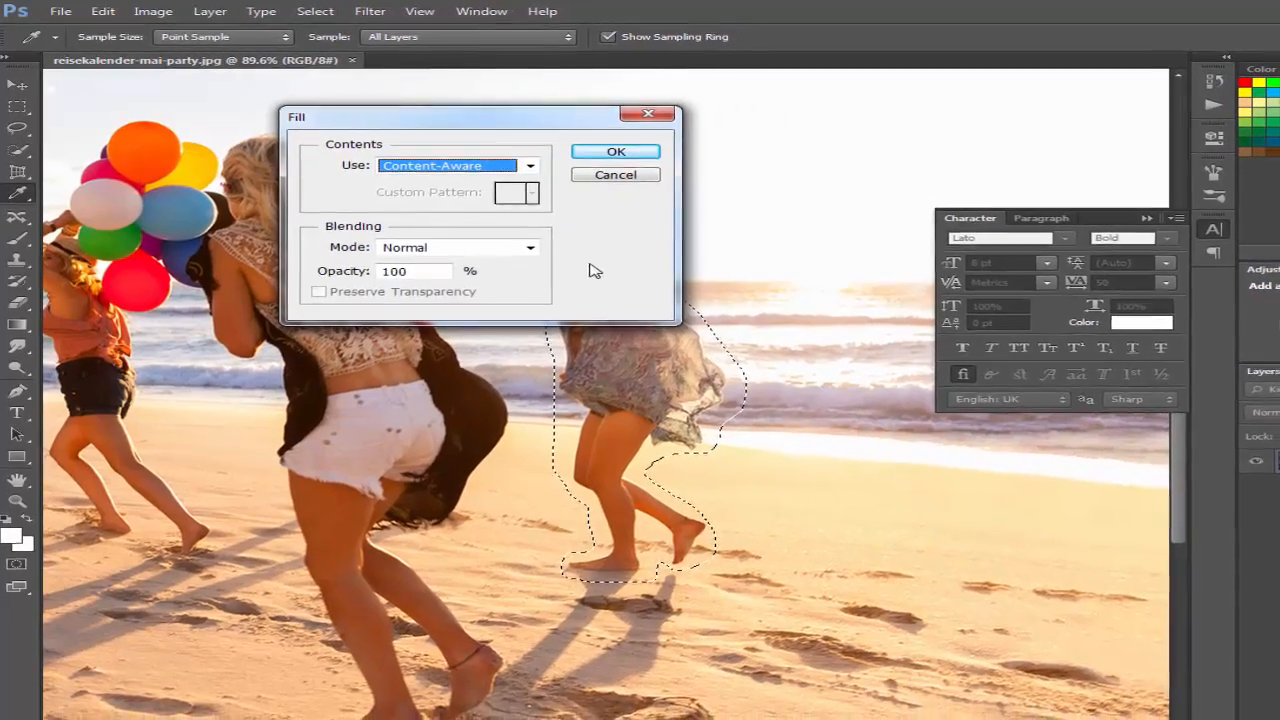
{"action": "left_click", "coordinate": [609, 149]}
{"action": "key", "text": "j"}
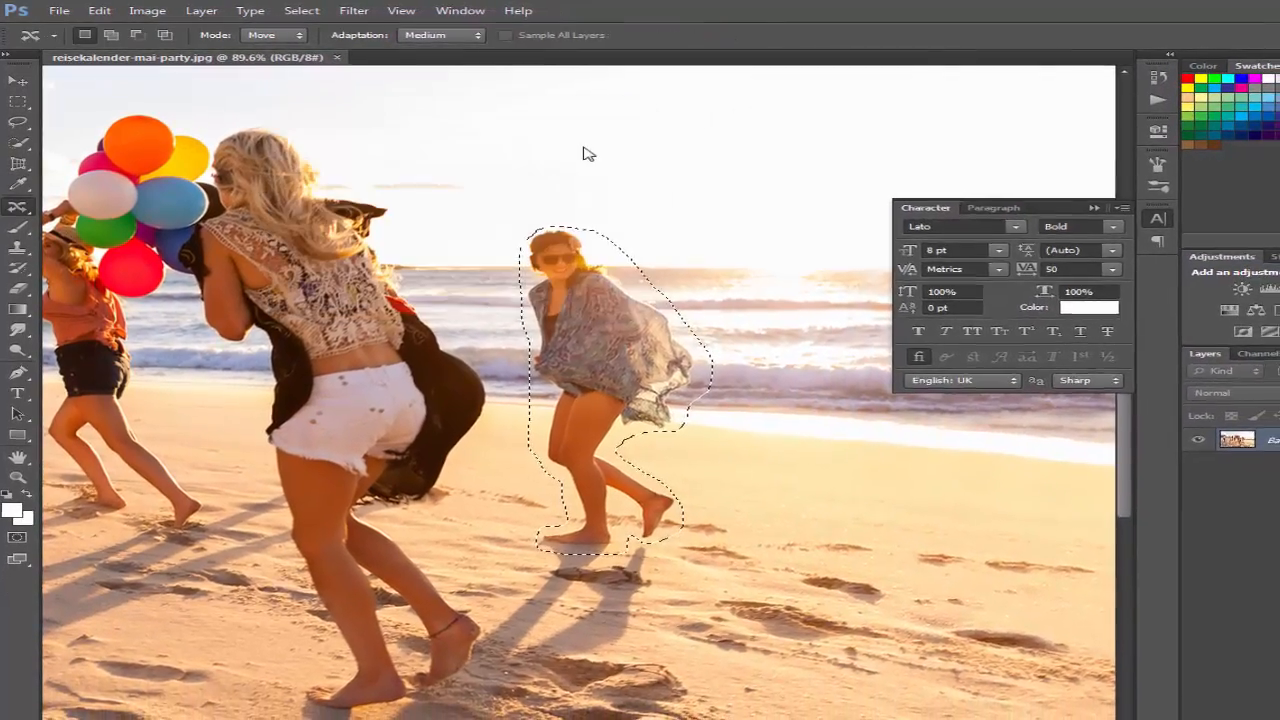
- Deselect the filled area and check the beach and sea where the woman stood
{"action": "key", "text": "ctrl+0"}
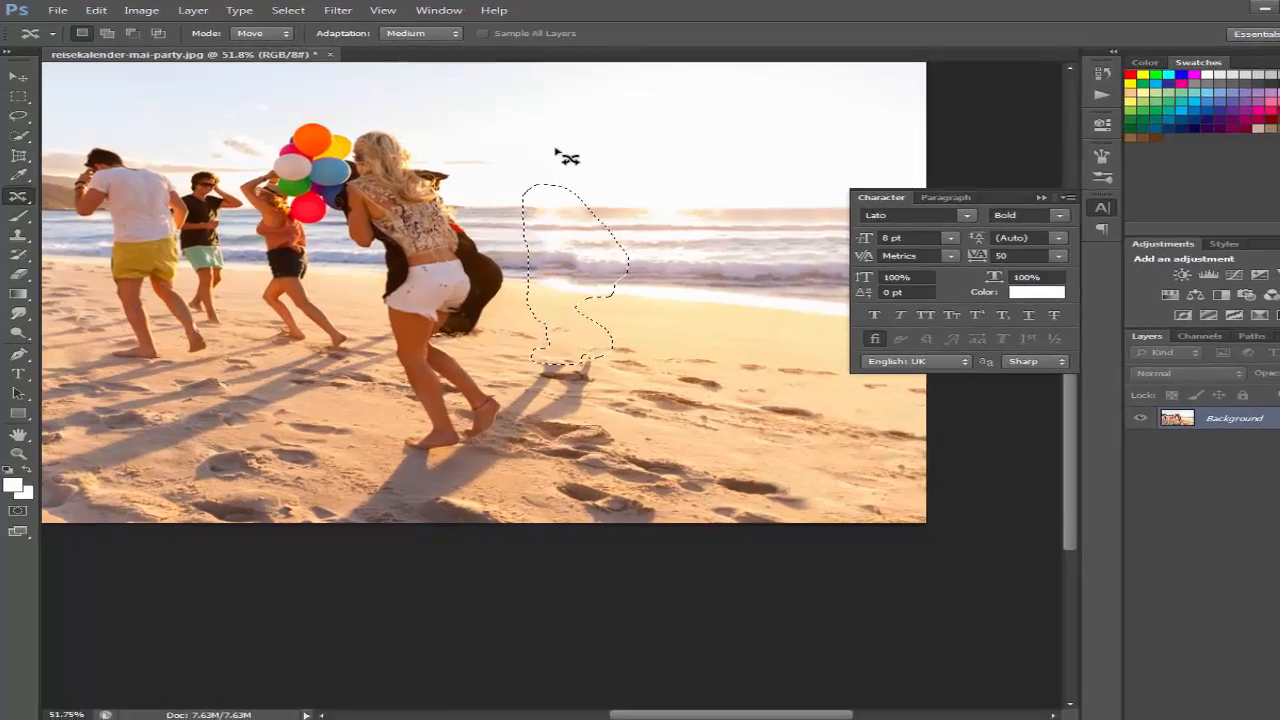
{"action": "scroll", "coordinate": [552, 155], "scroll_direction": "down", "scroll_amount": 4}
{"action": "scroll", "coordinate": [684, 400], "scroll_direction": "up", "scroll_amount": 12}
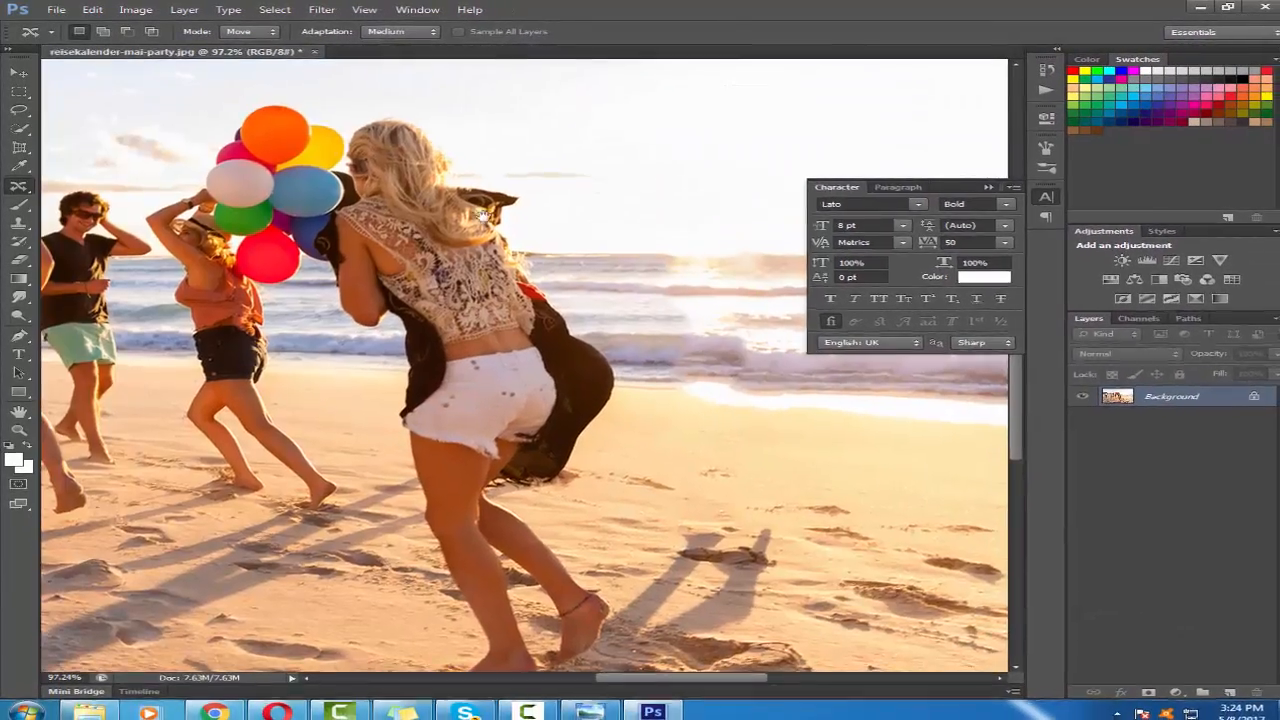
{"action": "left_click_drag", "start_coordinate": [775, 420], "coordinate": [542, 244]}
{"action": "scroll", "coordinate": [542, 244], "scroll_direction": "down", "scroll_amount": 5}
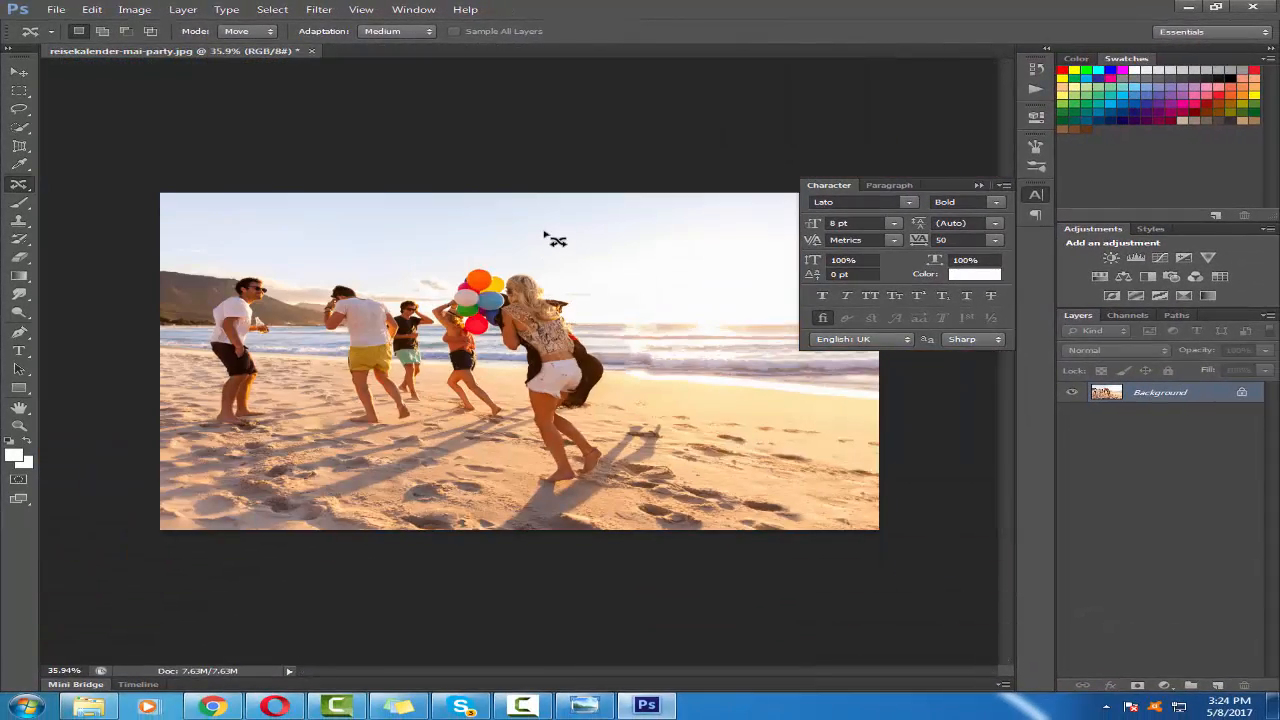
{"action": "scroll", "coordinate": [552, 240], "scroll_direction": "up", "scroll_amount": 5}
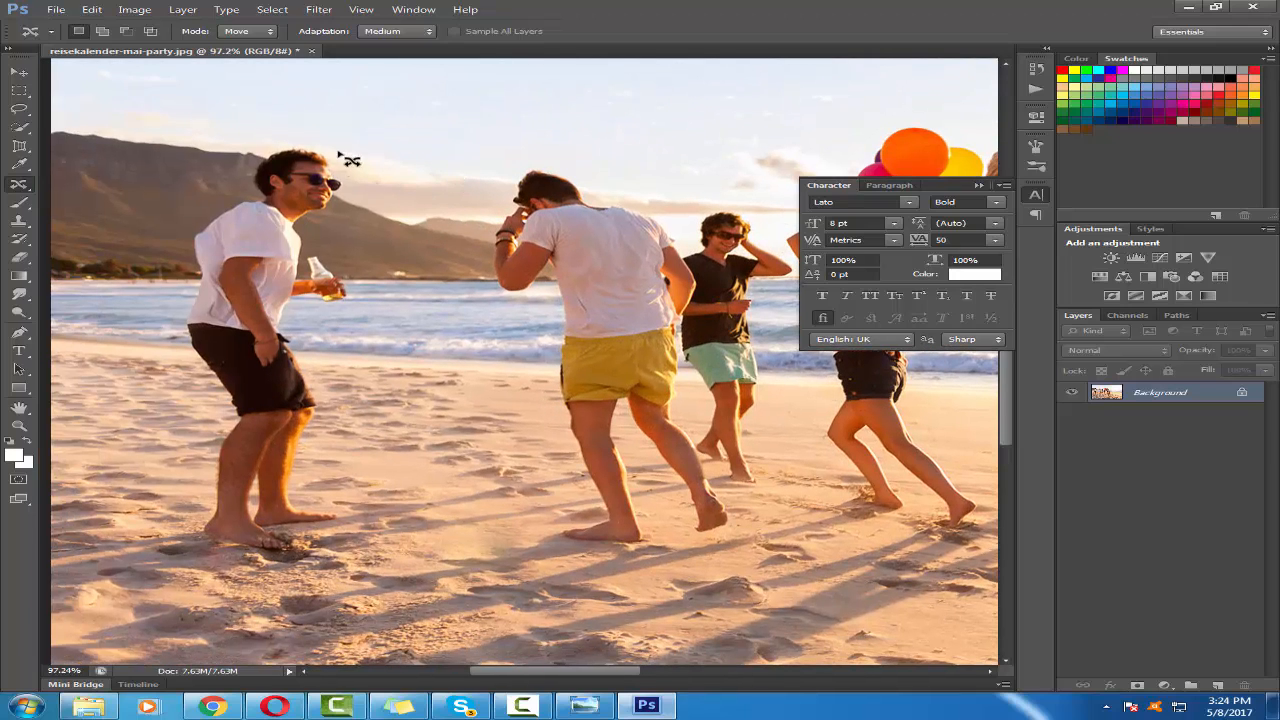
{"action": "left_click_drag", "start_coordinate": [297, 140], "coordinate": [244, 161]}
{"action": "mouse_move", "coordinate": [168, 242]}
{"action": "left_mouse_down"}
{"action": "mouse_move", "coordinate": [184, 298]}
{"action": "mouse_move", "coordinate": [175, 340]}
{"action": "mouse_move", "coordinate": [206, 389]}
{"action": "mouse_move", "coordinate": [210, 462]}
{"action": "left_mouse_up"}
{"action": "mouse_move", "coordinate": [210, 511]}
{"action": "left_mouse_down"}
{"action": "mouse_move", "coordinate": [192, 543]}
{"action": "mouse_move", "coordinate": [207, 556]}
{"action": "mouse_move", "coordinate": [308, 548]}
{"action": "left_mouse_up"}
{"action": "key", "text": "ctrl+d"}
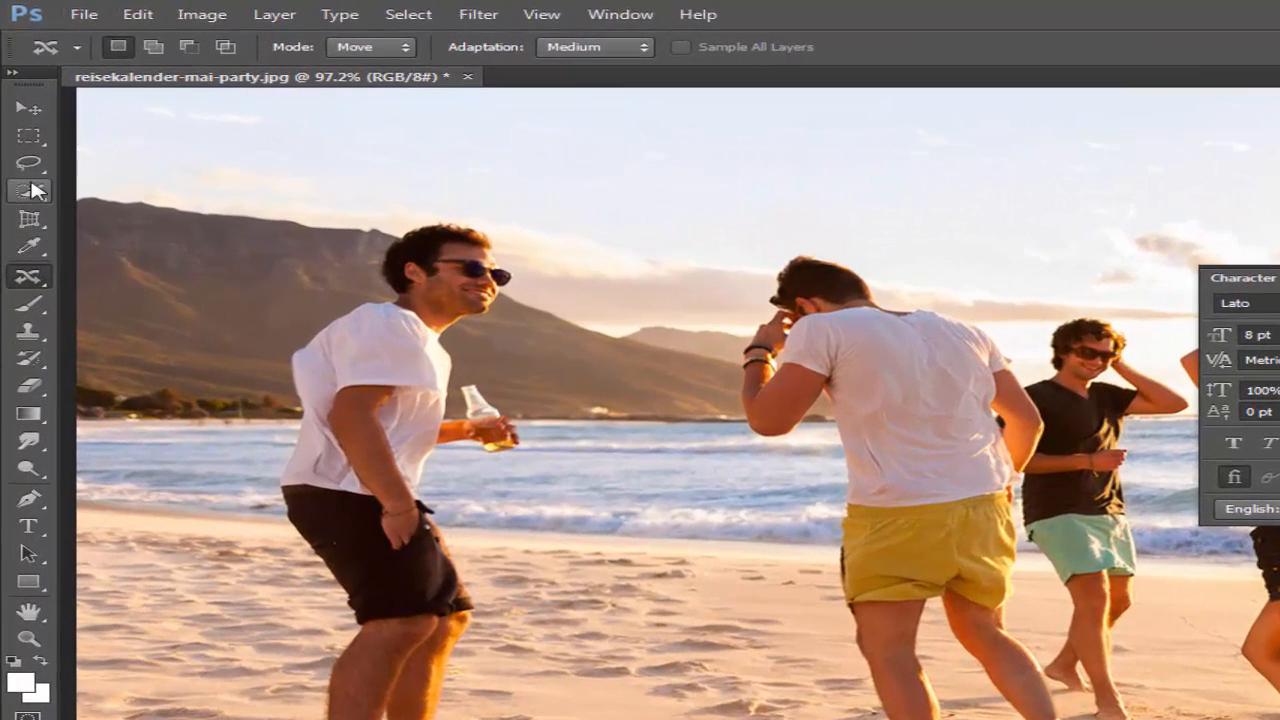
- Outline the man holding the bottle with a closed Lasso selection at 0 px feather
{"action": "left_click", "coordinate": [33, 190]}
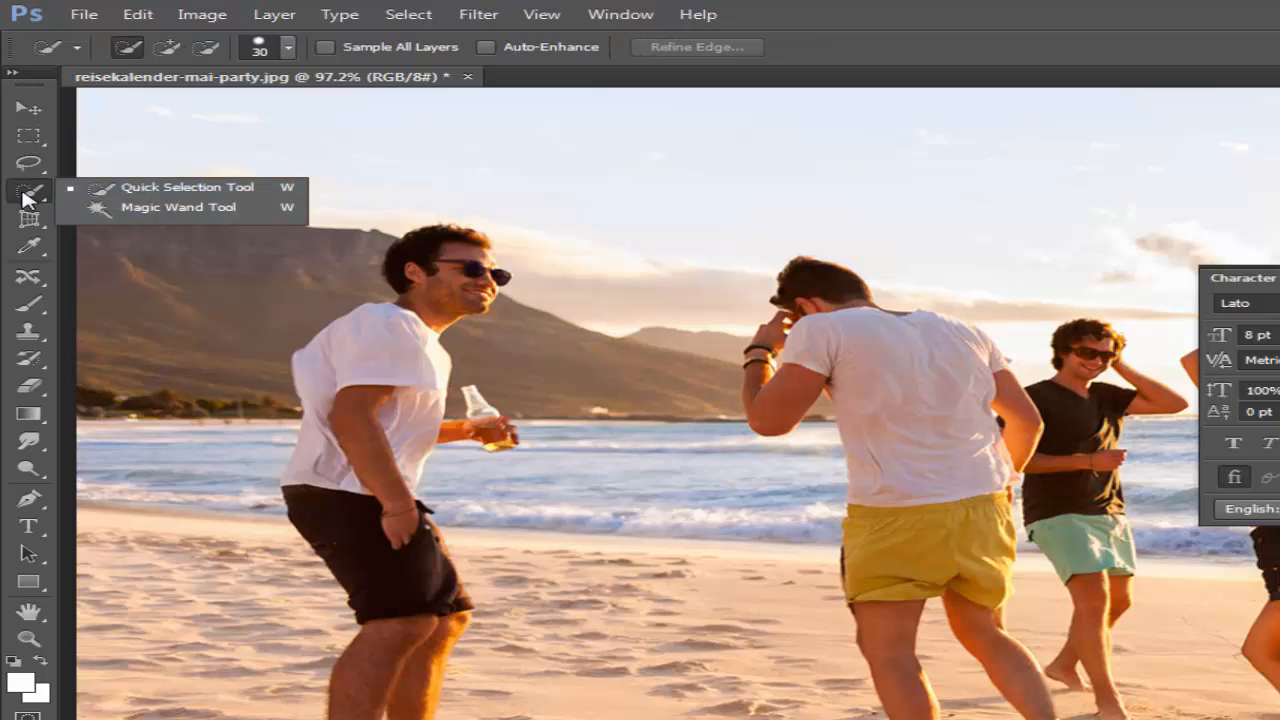
{"action": "left_click", "coordinate": [28, 163]}
{"action": "left_click", "coordinate": [155, 162]}
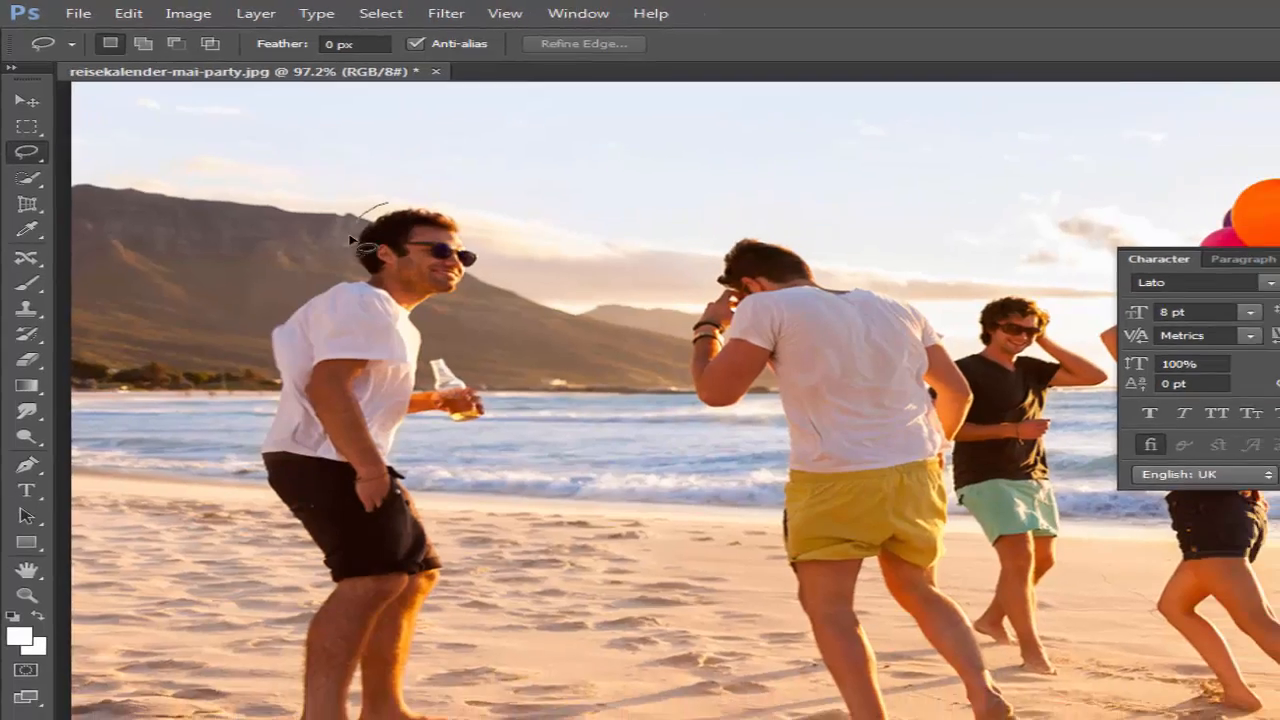
{"action": "mouse_move", "coordinate": [356, 242]}
{"action": "left_mouse_down"}
{"action": "mouse_move", "coordinate": [302, 276]}
{"action": "mouse_move", "coordinate": [255, 497]}
{"action": "left_mouse_up"}
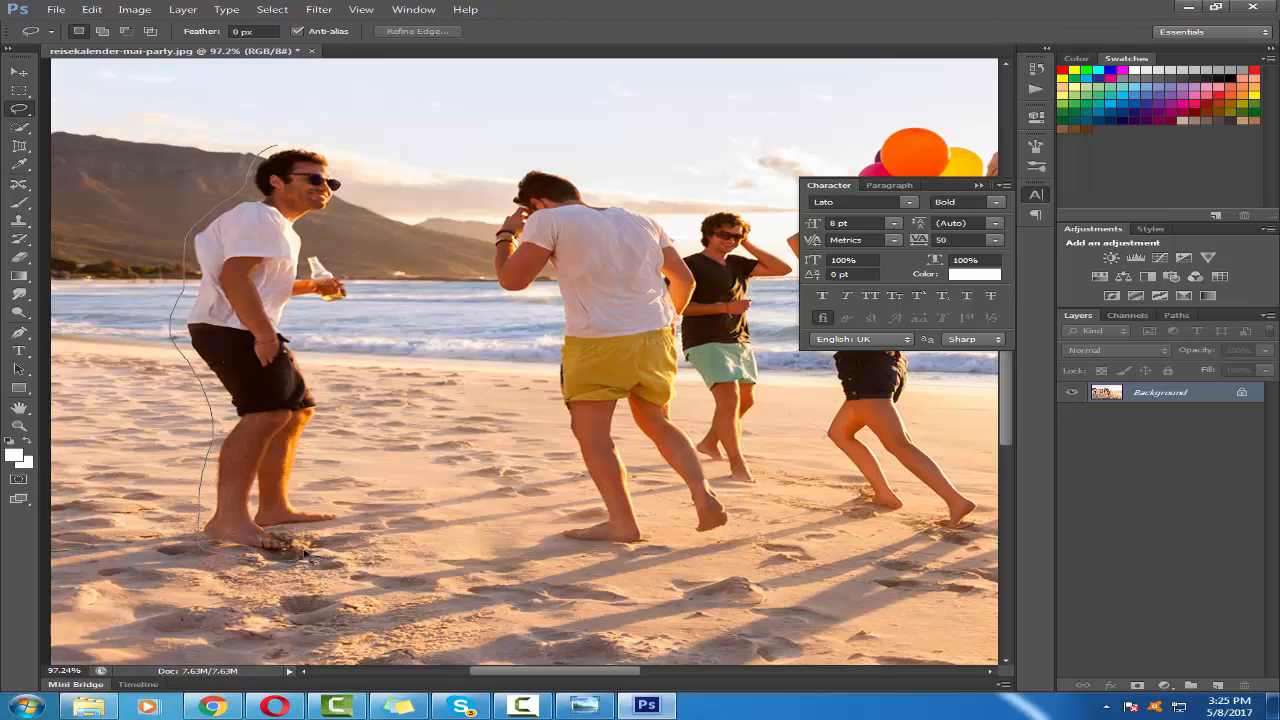
{"action": "left_click_drag", "start_coordinate": [311, 451], "coordinate": [322, 370]}
{"action": "left_click_drag", "start_coordinate": [304, 314], "coordinate": [357, 298]}
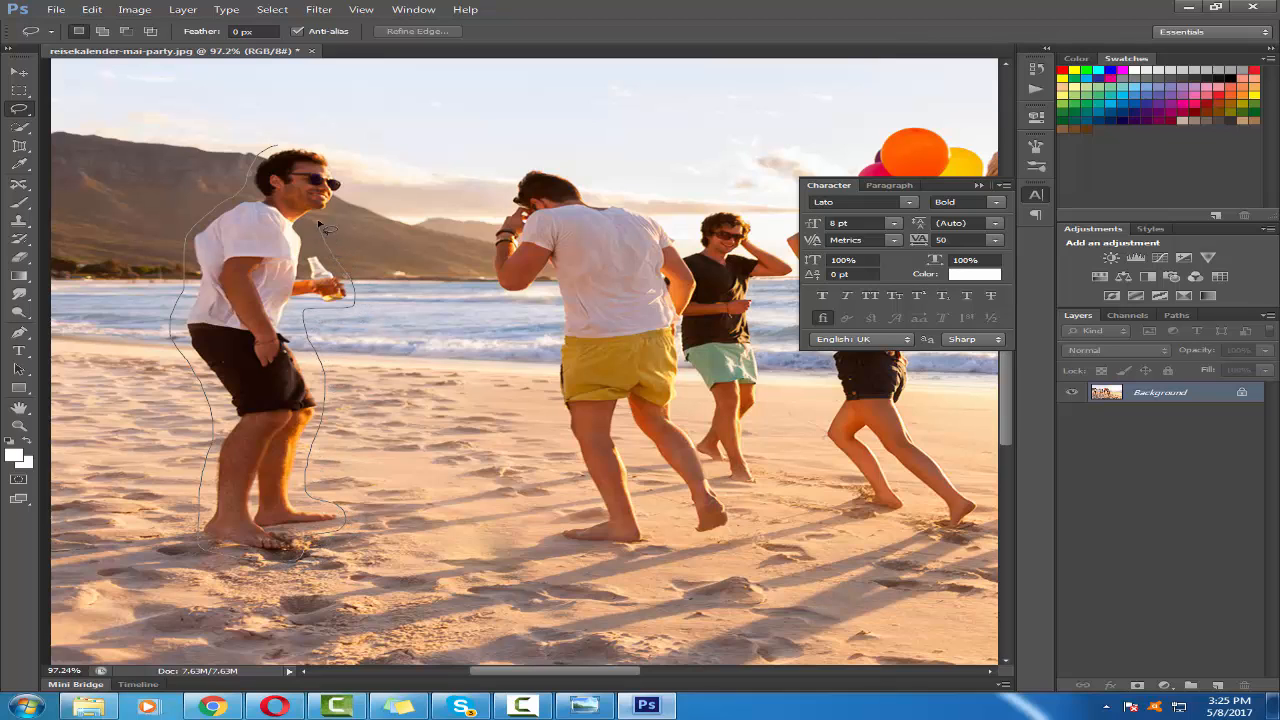
{"action": "mouse_move", "coordinate": [352, 196]}
{"action": "left_mouse_down"}
{"action": "mouse_move", "coordinate": [341, 157]}
{"action": "mouse_move", "coordinate": [276, 148]}
{"action": "left_mouse_up"}
- Fill the selection around the man holding the bottle using Content-Aware contents, Normal mode and 100% opacity
{"action": "left_click", "coordinate": [91, 9]}
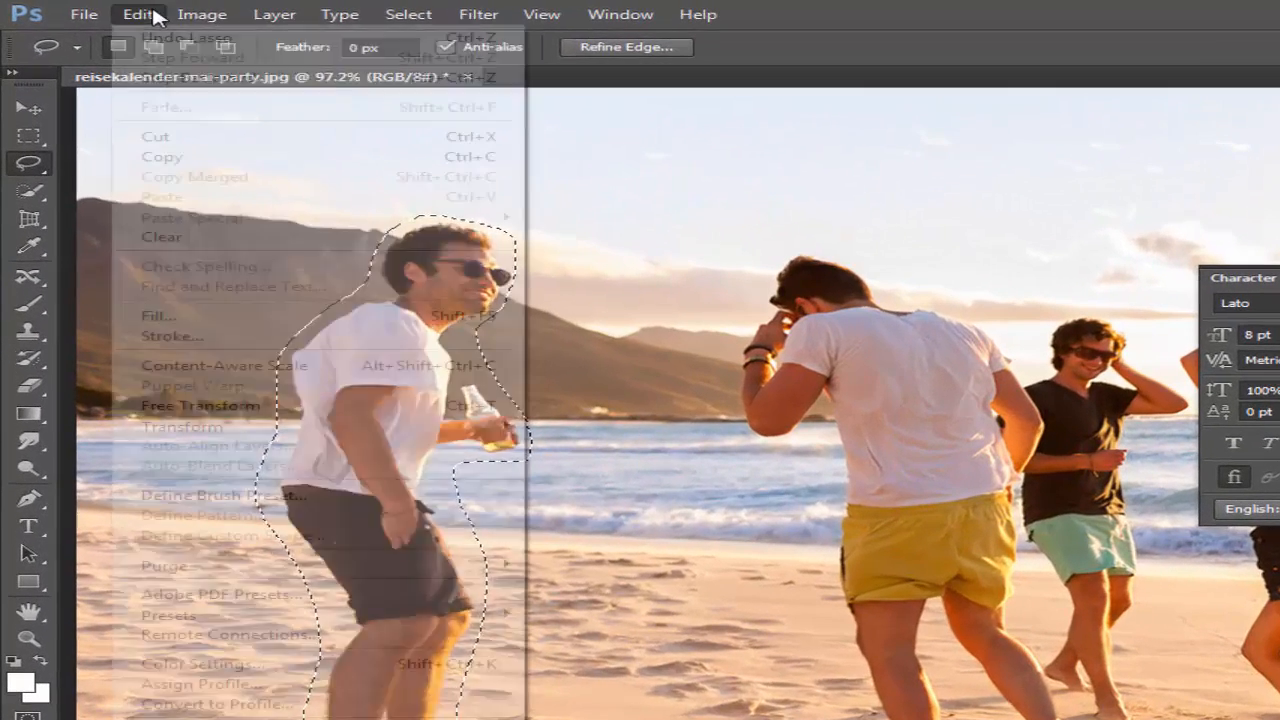
{"action": "left_click", "coordinate": [340, 316]}
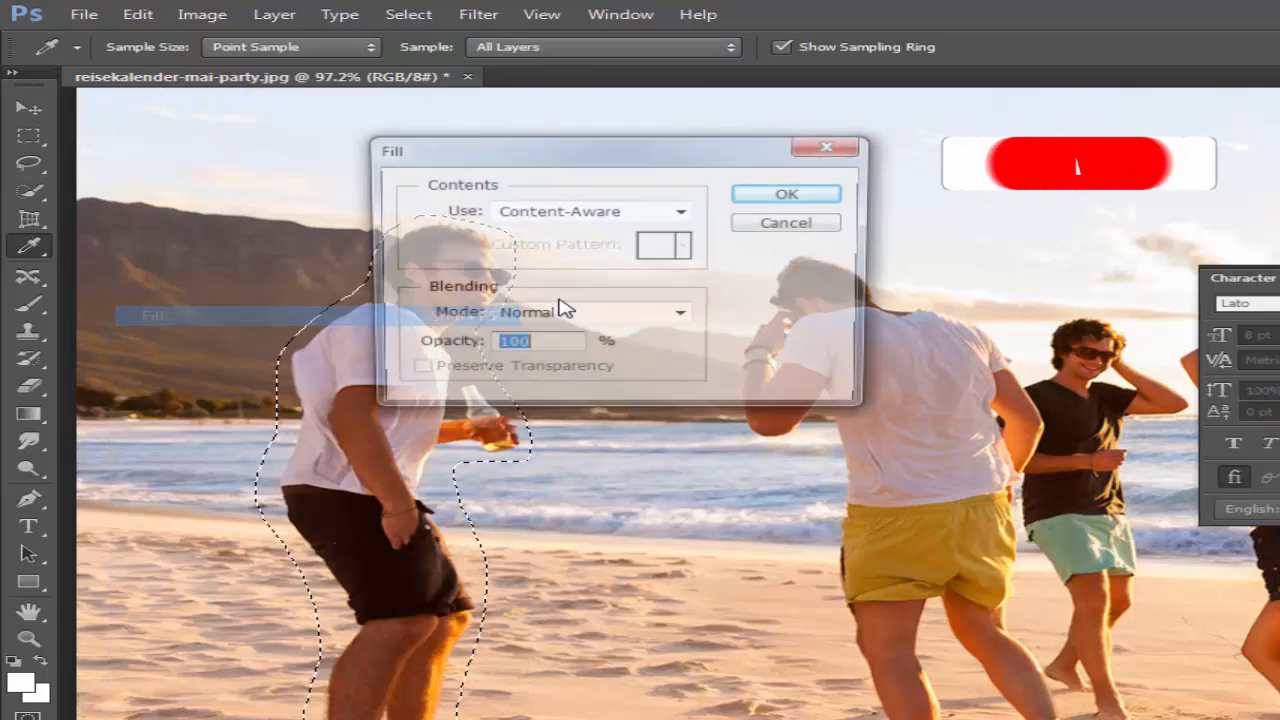
{"action": "left_click", "coordinate": [609, 211]}
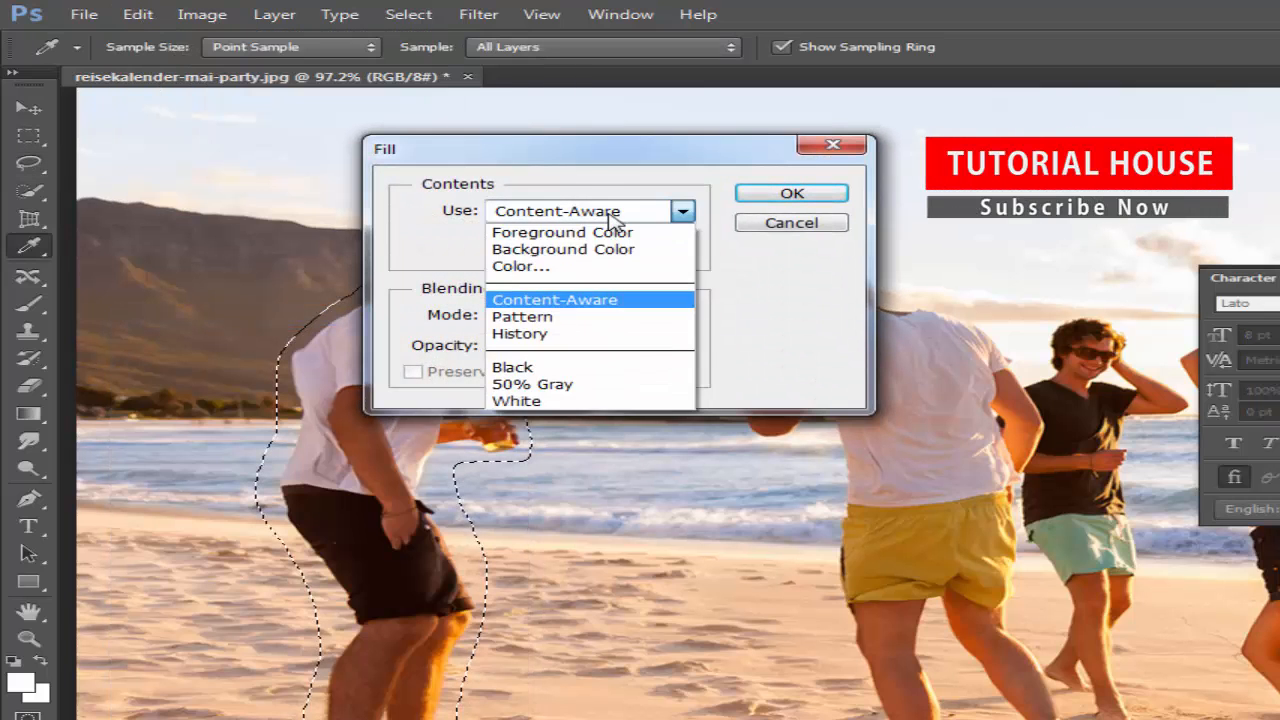
{"action": "left_click", "coordinate": [609, 211]}
{"action": "left_click", "coordinate": [610, 212]}
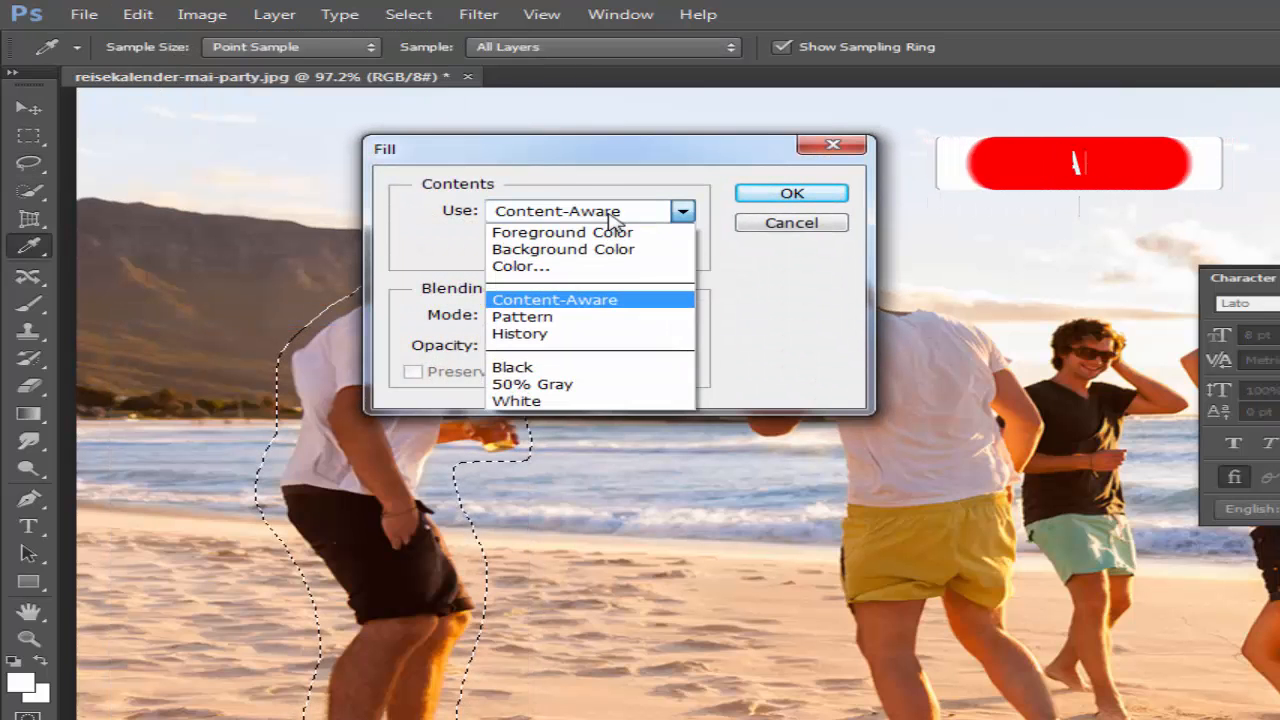
{"action": "left_click", "coordinate": [623, 299]}
{"action": "left_click_drag", "start_coordinate": [628, 159], "coordinate": [800, 160]}
{"action": "left_click", "coordinate": [786, 214]}
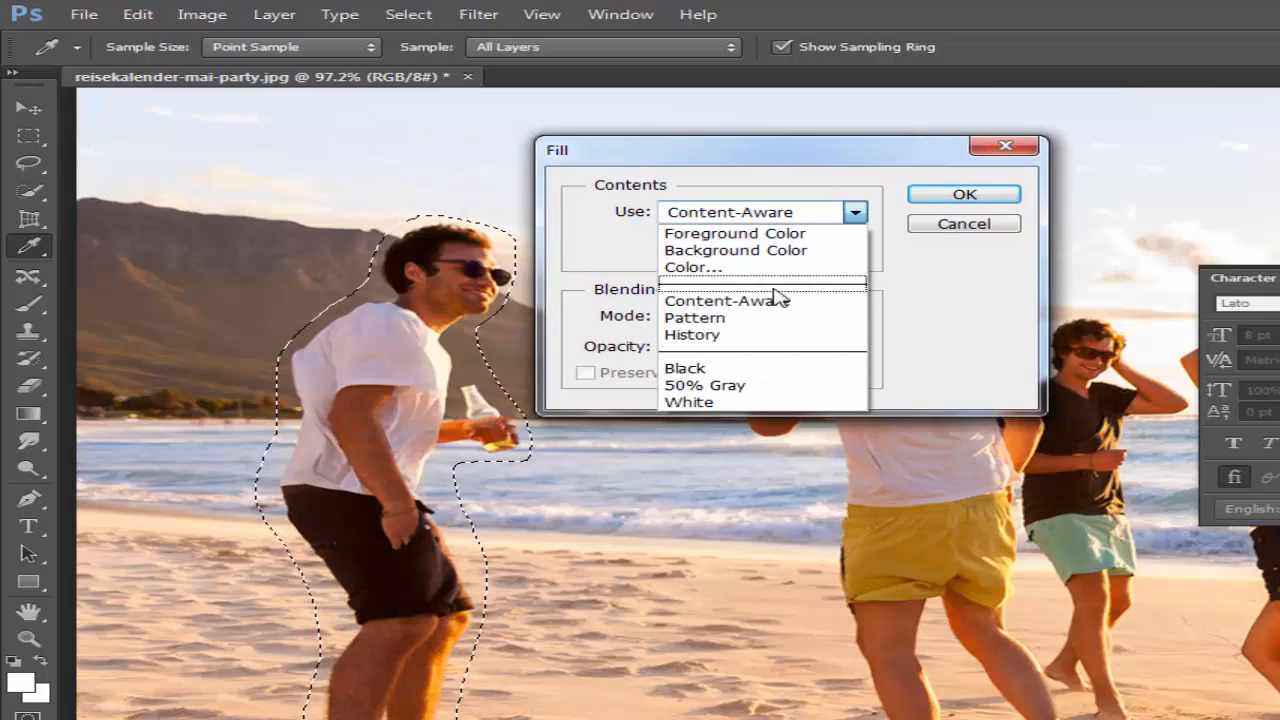
{"action": "left_click", "coordinate": [767, 305]}
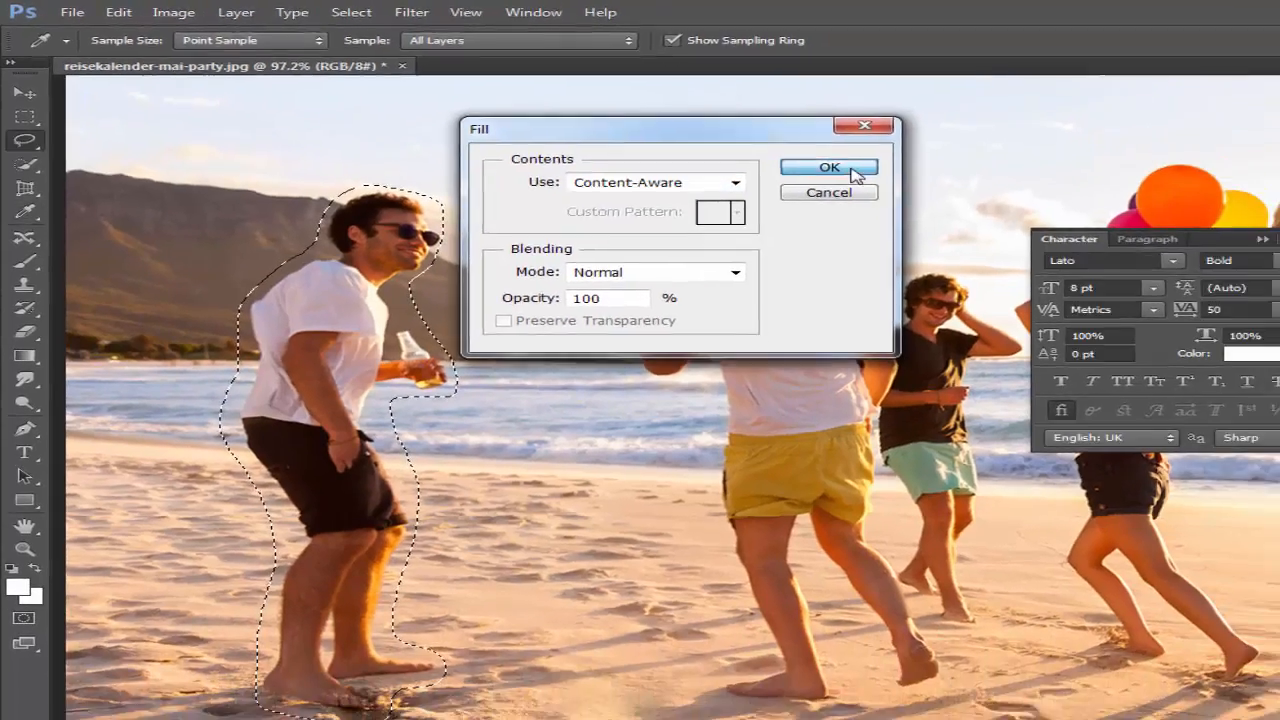
{"action": "left_click", "coordinate": [964, 194]}
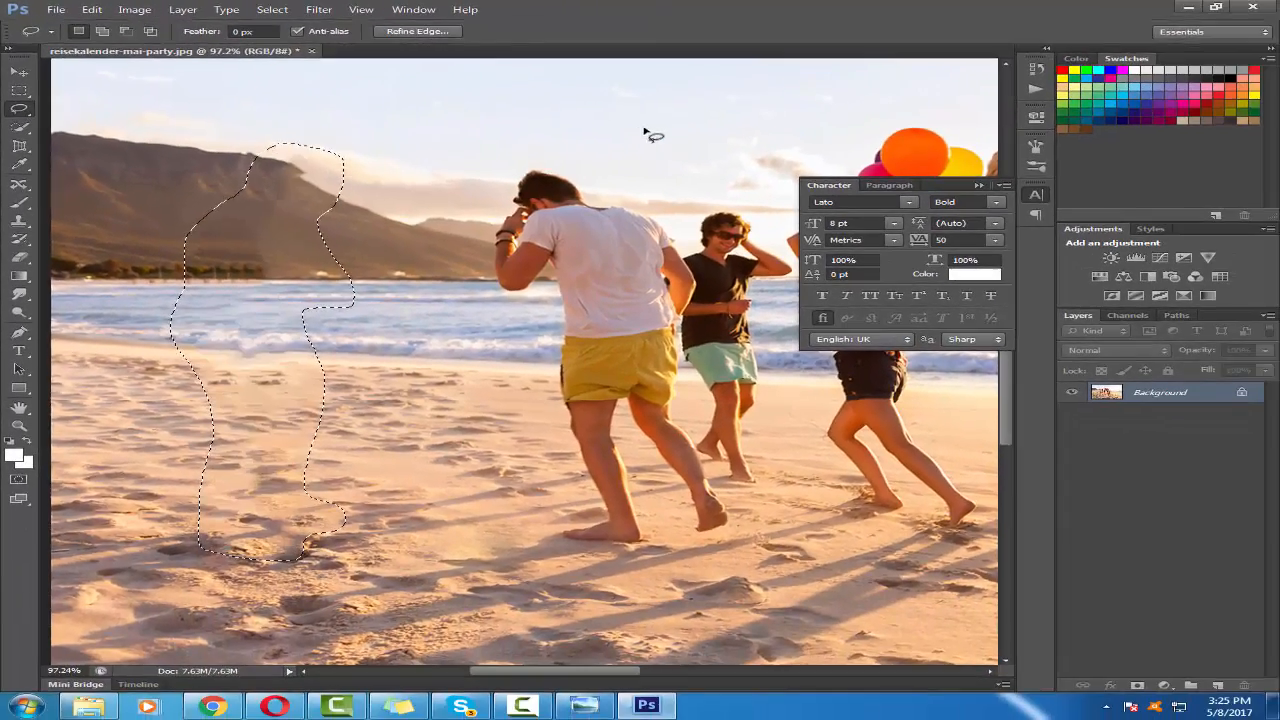
- Deselect the filled area and examine the mountain, sea and sand where the man with the bottle stood
{"action": "scroll", "coordinate": [330, 290], "scroll_direction": "down", "scroll_amount": 5}
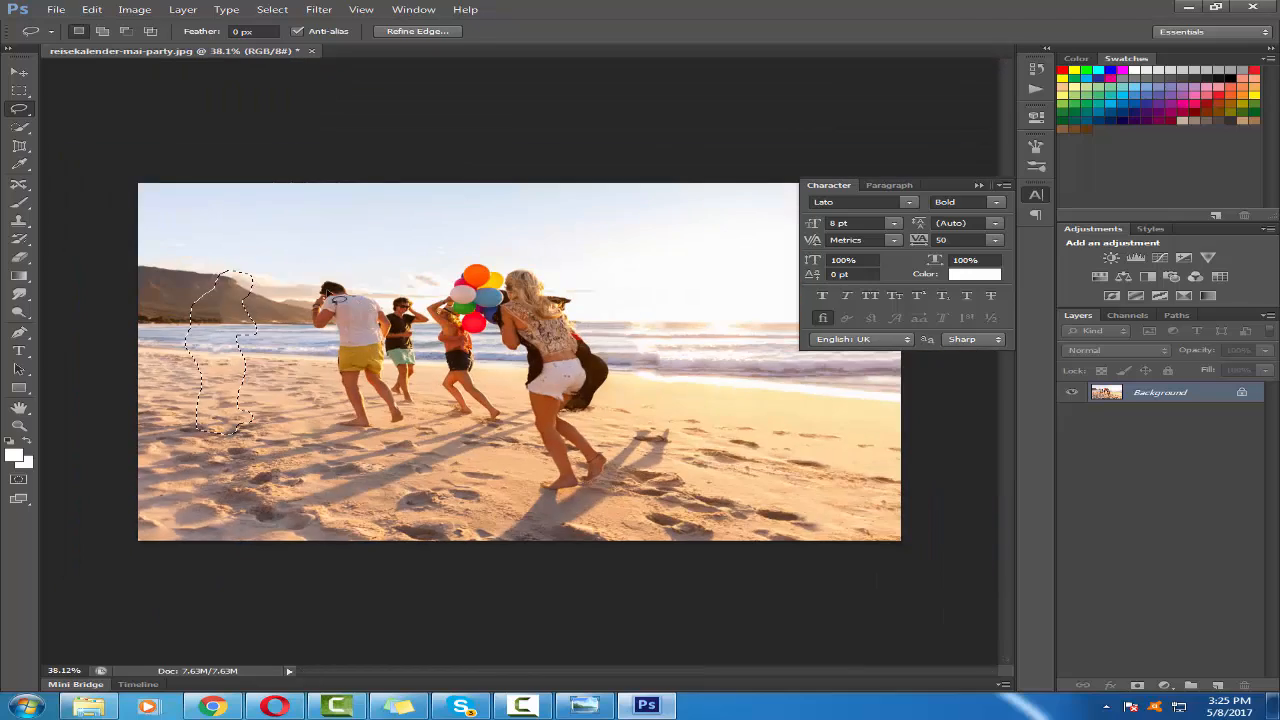
{"action": "scroll", "coordinate": [275, 300], "scroll_direction": "up", "scroll_amount": 5}
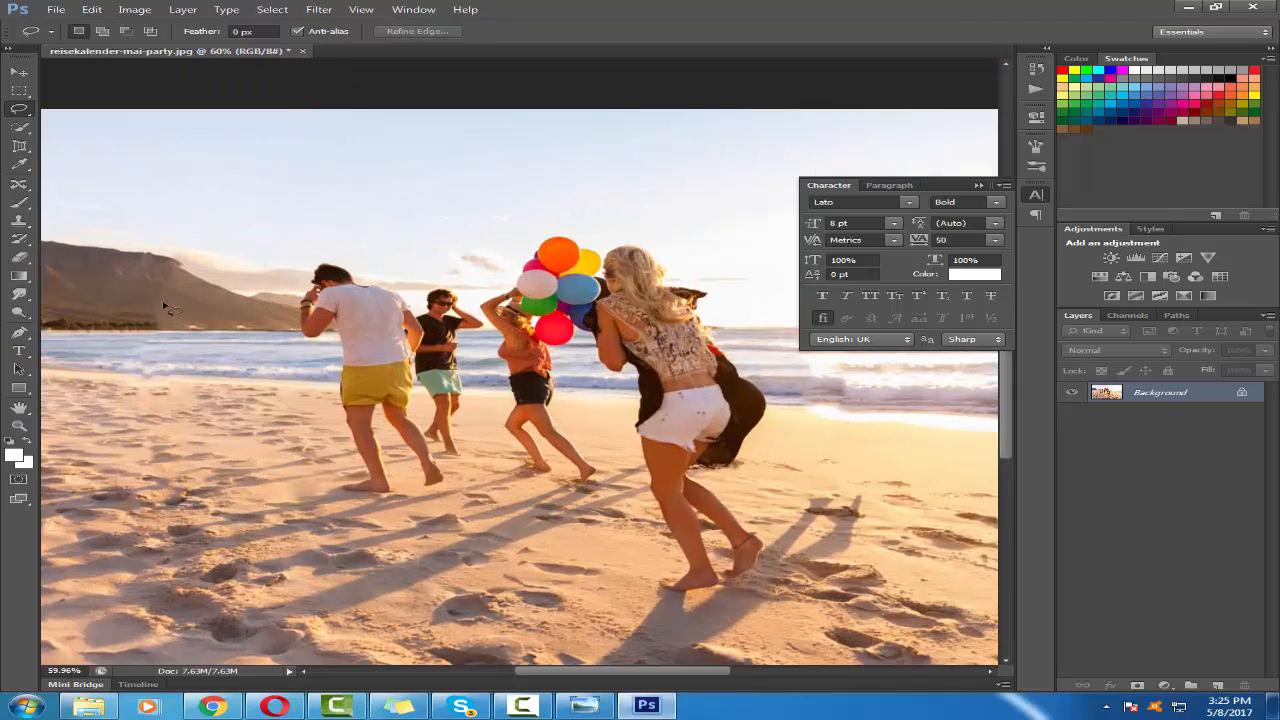
{"action": "scroll", "coordinate": [212, 307], "scroll_direction": "down", "scroll_amount": 3}
{"action": "scroll", "coordinate": [215, 308], "scroll_direction": "down", "scroll_amount": 2}
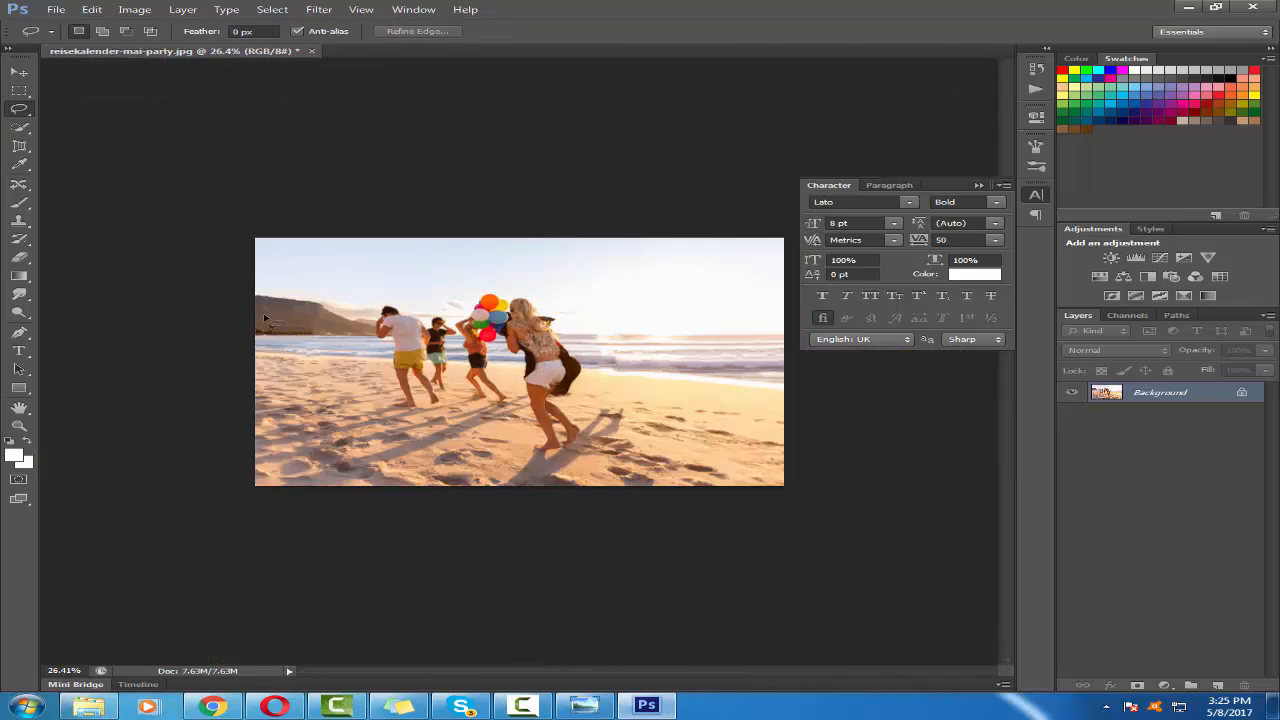
{"action": "scroll", "coordinate": [200, 300], "scroll_direction": "up", "scroll_amount": 5}
{"action": "left_click_drag", "start_coordinate": [166, 220], "coordinate": [380, 181]}
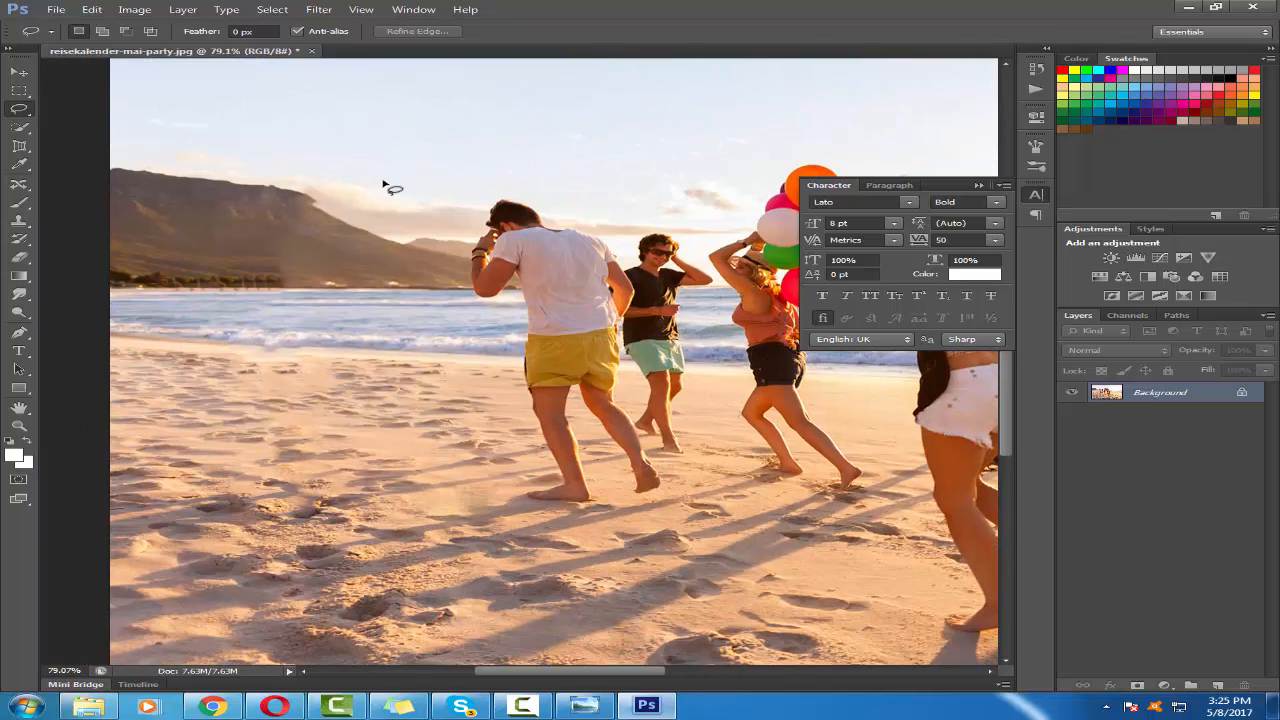
{"action": "key", "text": "ctrl+shift+d"}
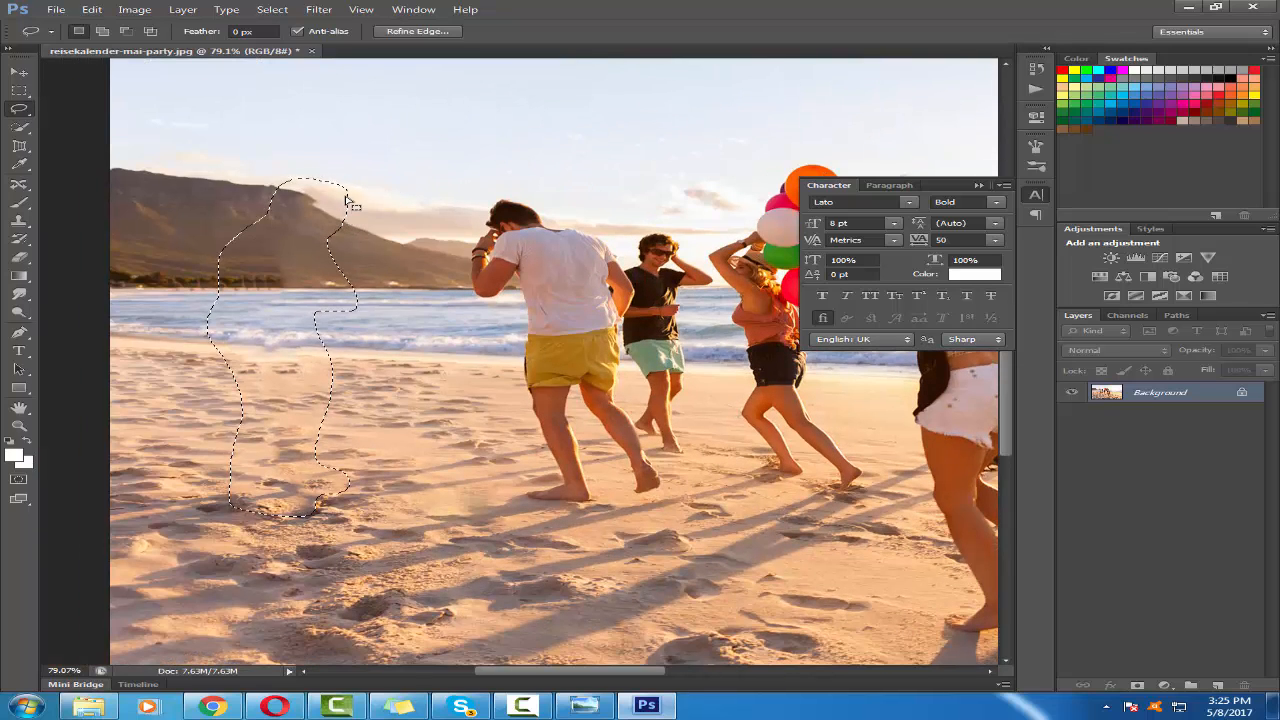
{"action": "key", "text": "ctrl+d"}
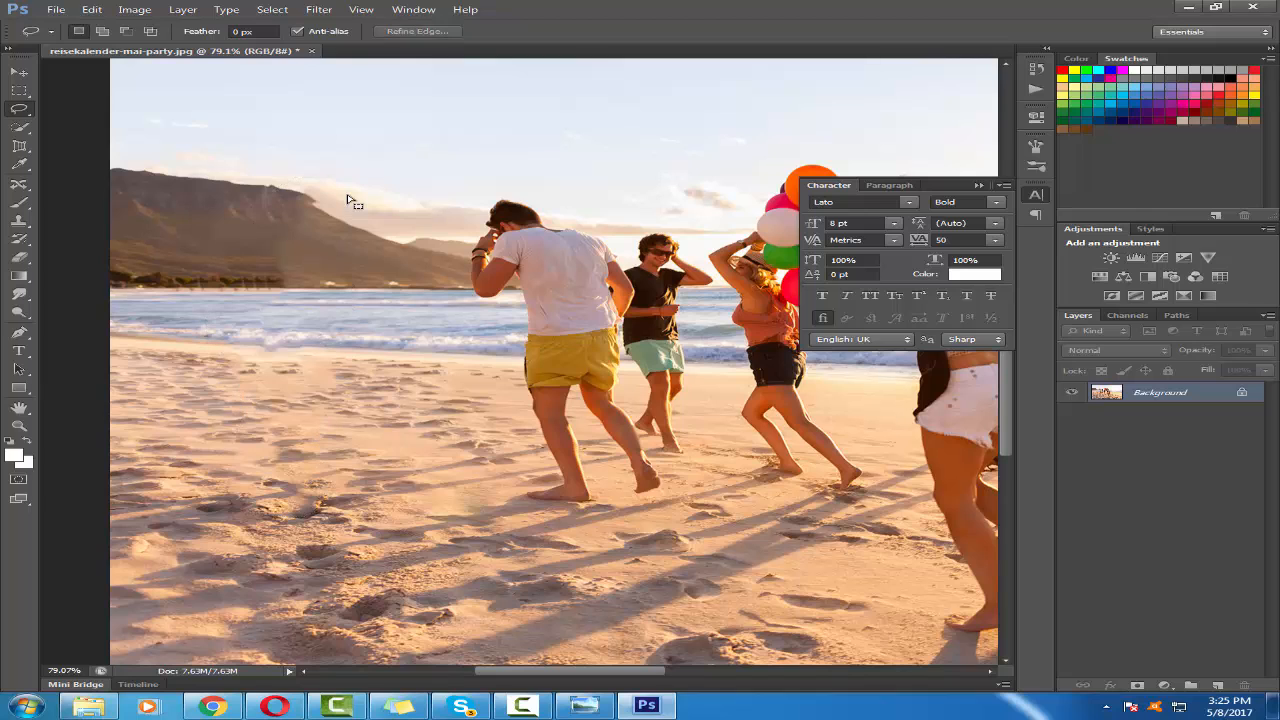
- Undo the Content-Aware fill of the man with the bottle and clear the selection around him
{"action": "key", "text": "ctrl+alt+z"}
{"action": "key", "text": "ctrl+alt+z"}
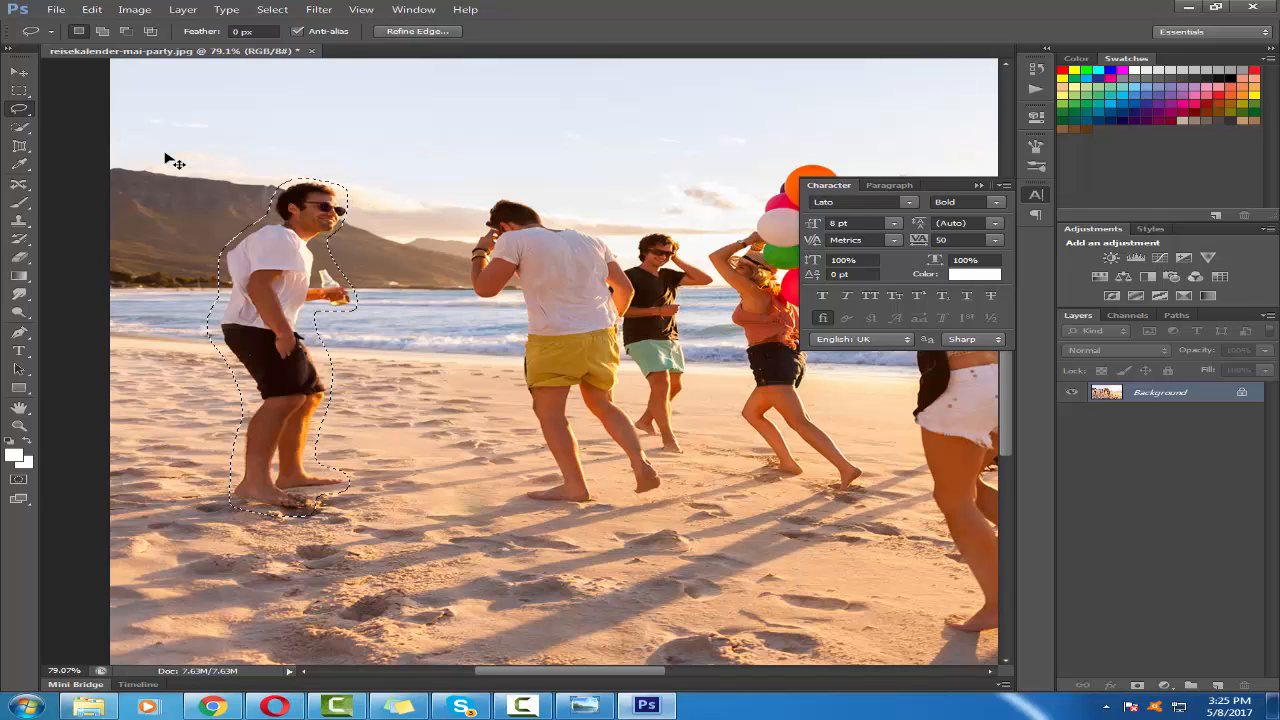
{"action": "key", "text": "ctrl+d"}
{"action": "left_click", "coordinate": [19, 72]}
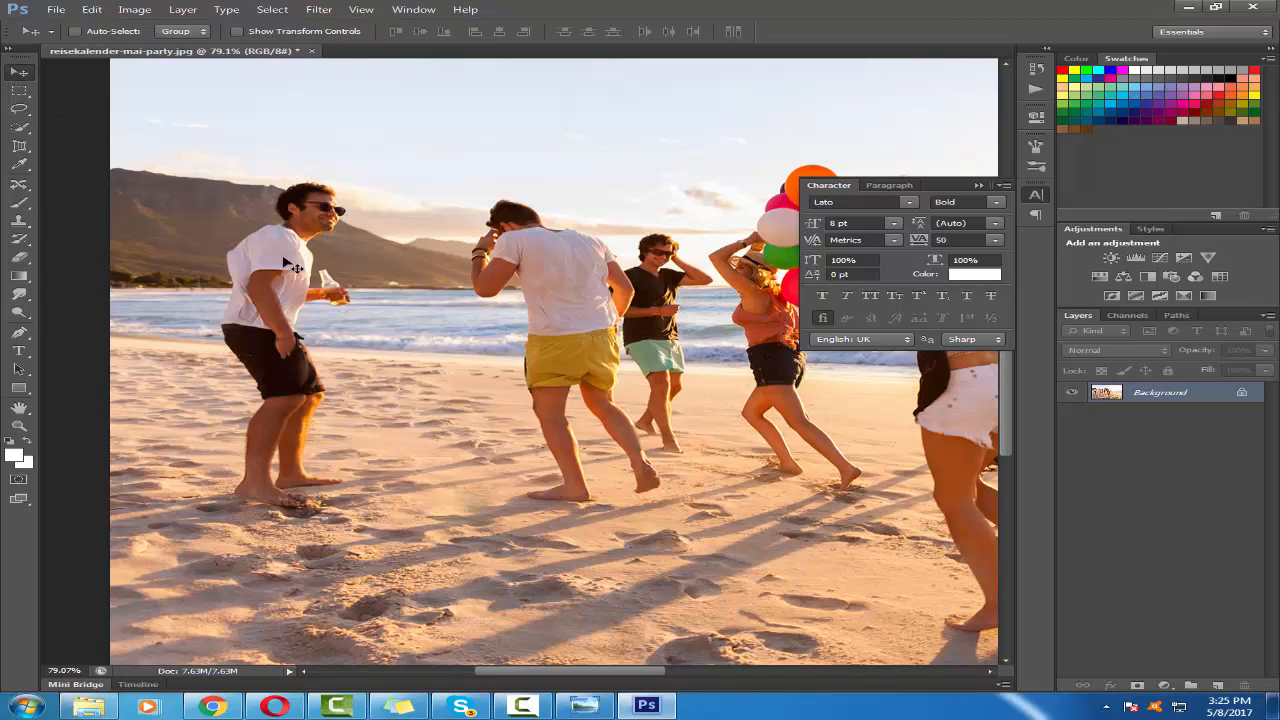
- Outline the man holding the bottle with the Content-Aware Move tool in Move mode with Medium adaptation
{"action": "key", "text": "ctrl+minus"}
{"action": "left_click", "coordinate": [19, 184]}
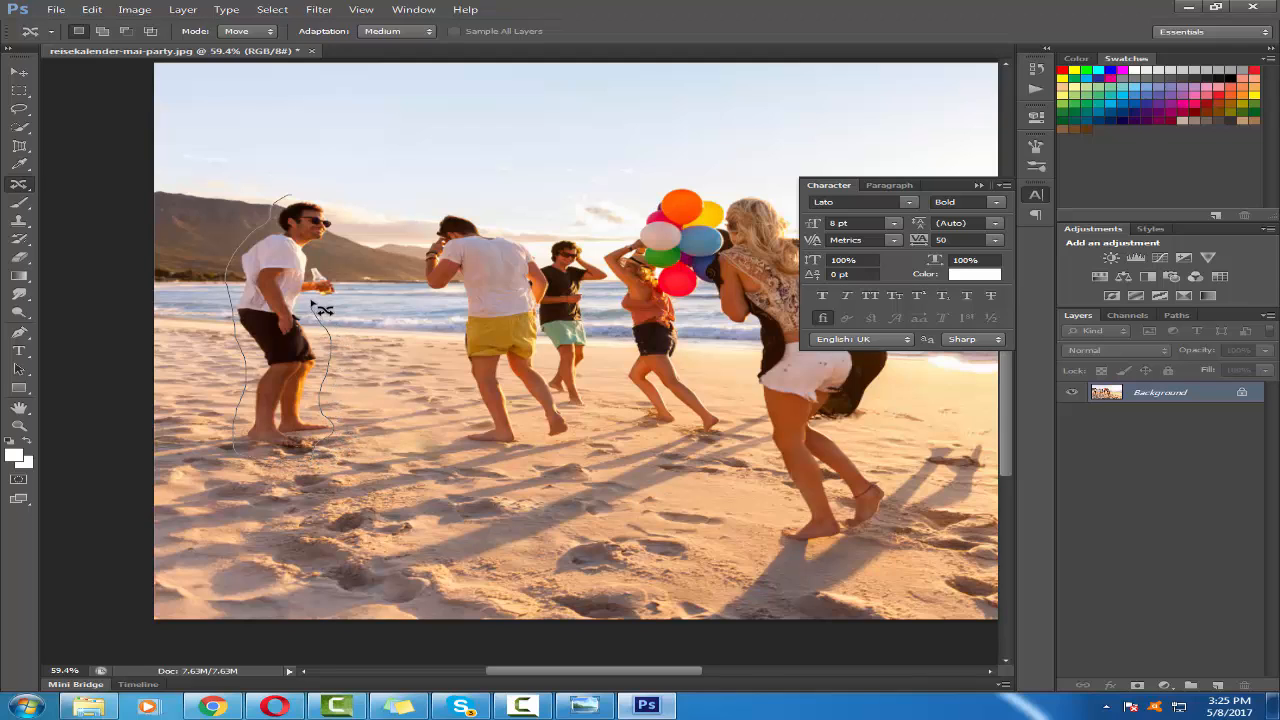
{"action": "left_click", "coordinate": [305, 200]}
{"action": "scroll", "coordinate": [286, 257], "scroll_direction": "down", "scroll_amount": 2}
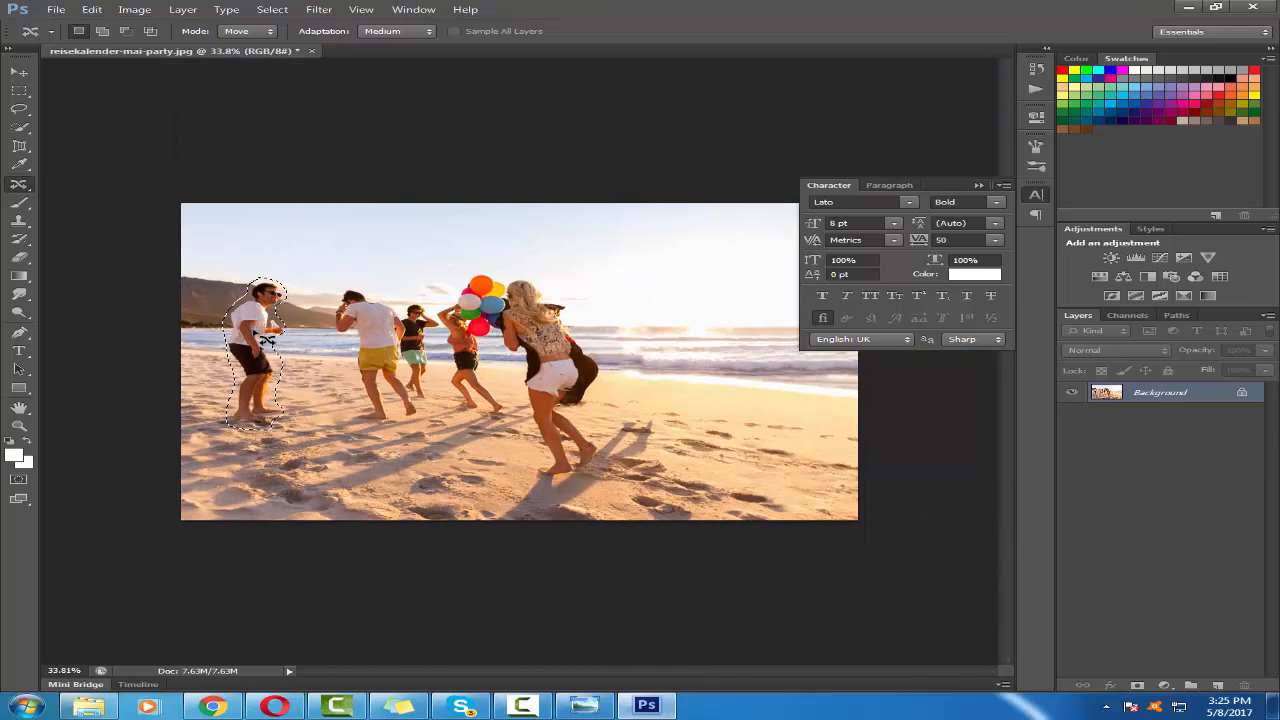
{"action": "scroll", "coordinate": [265, 340], "scroll_direction": "up", "scroll_amount": 2}
- Move the selected man across the photo to the shoreline beyond the blonde woman in white shorts
{"action": "left_click_drag", "start_coordinate": [215, 293], "coordinate": [712, 322]}
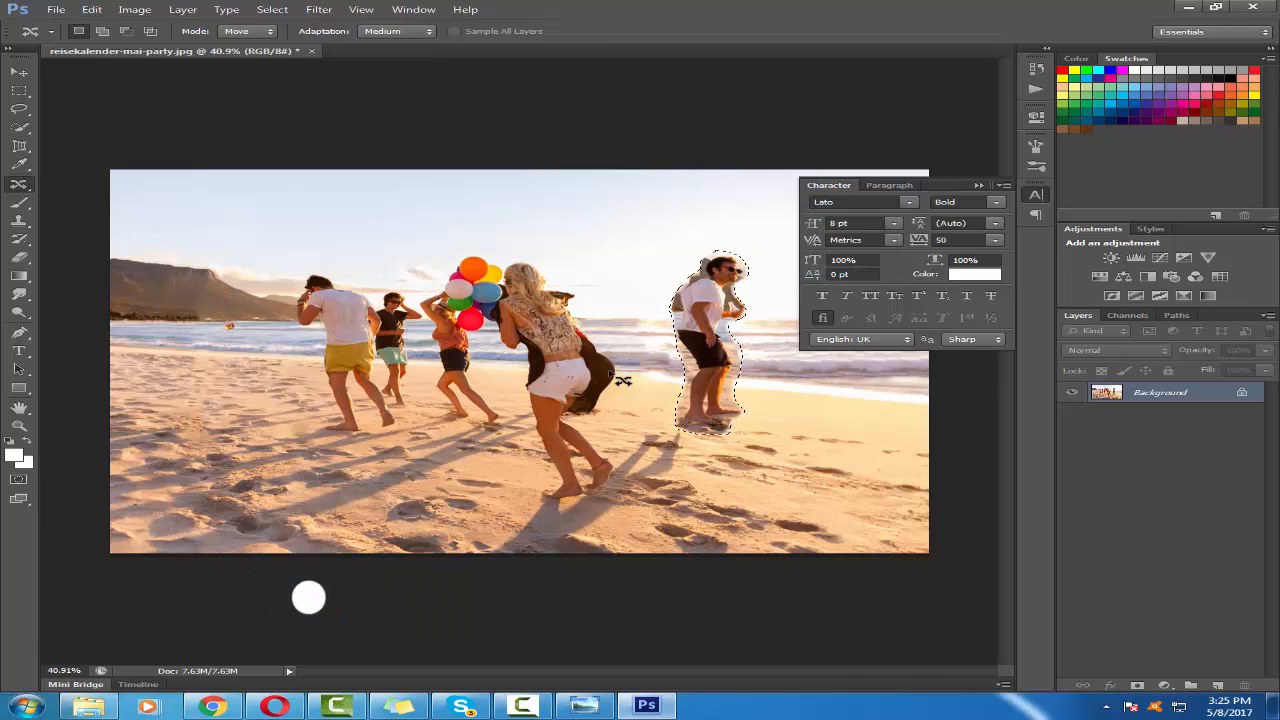
{"action": "scroll", "coordinate": [351, 193], "scroll_direction": "up", "scroll_amount": 5}
{"action": "scroll", "coordinate": [547, 278], "scroll_direction": "down", "scroll_amount": 5}
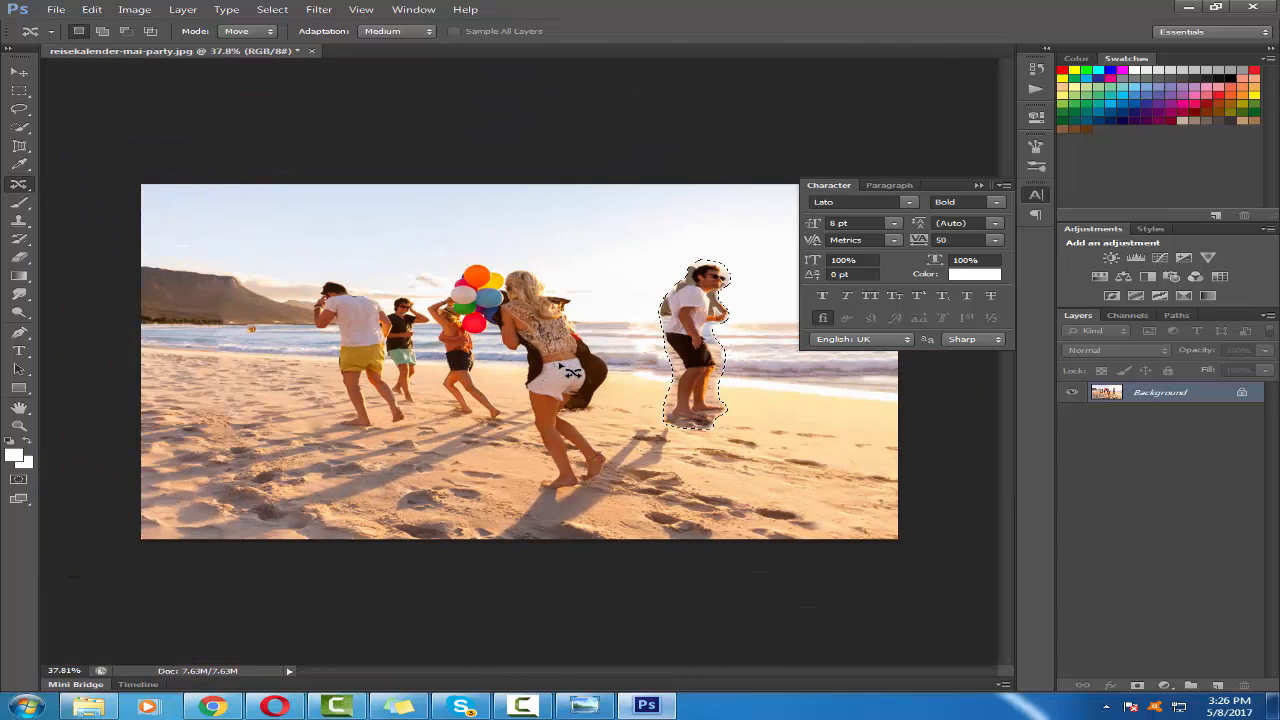
- Undo the relocation of the man with the bottle and keep the beach photo open
{"action": "key", "text": "ctrl+z"}
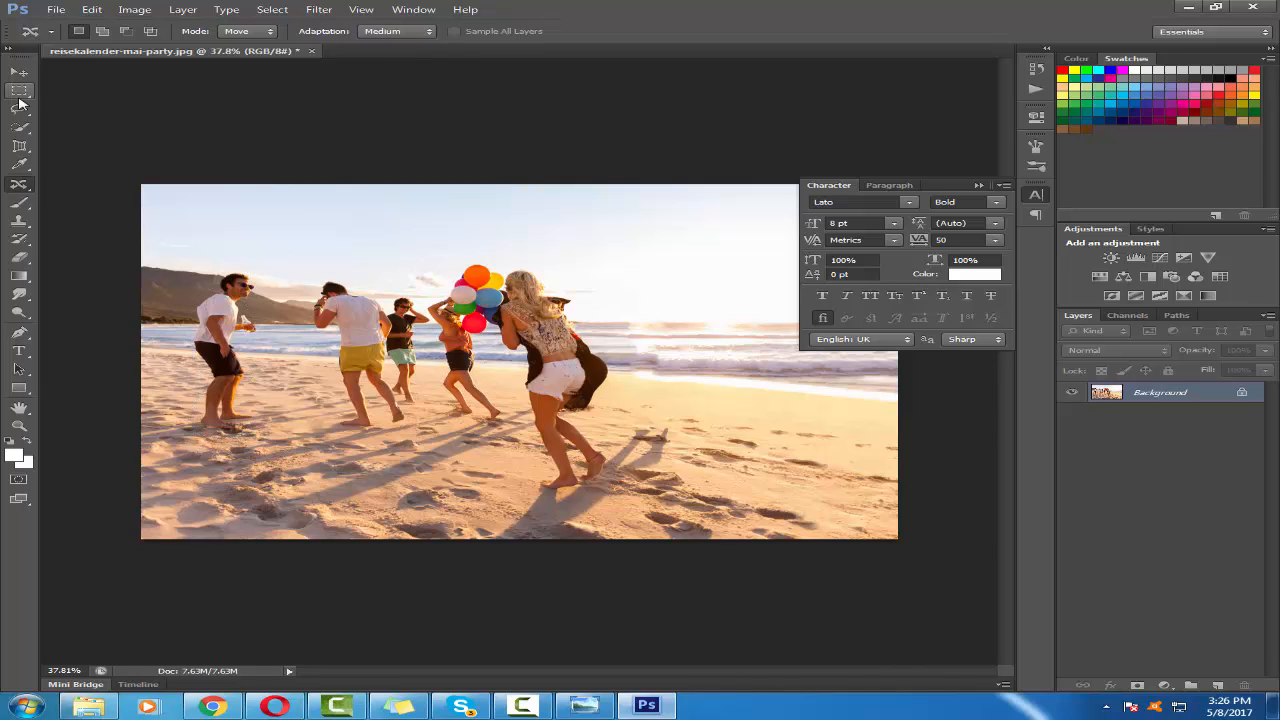
{"action": "left_click", "coordinate": [311, 51]}
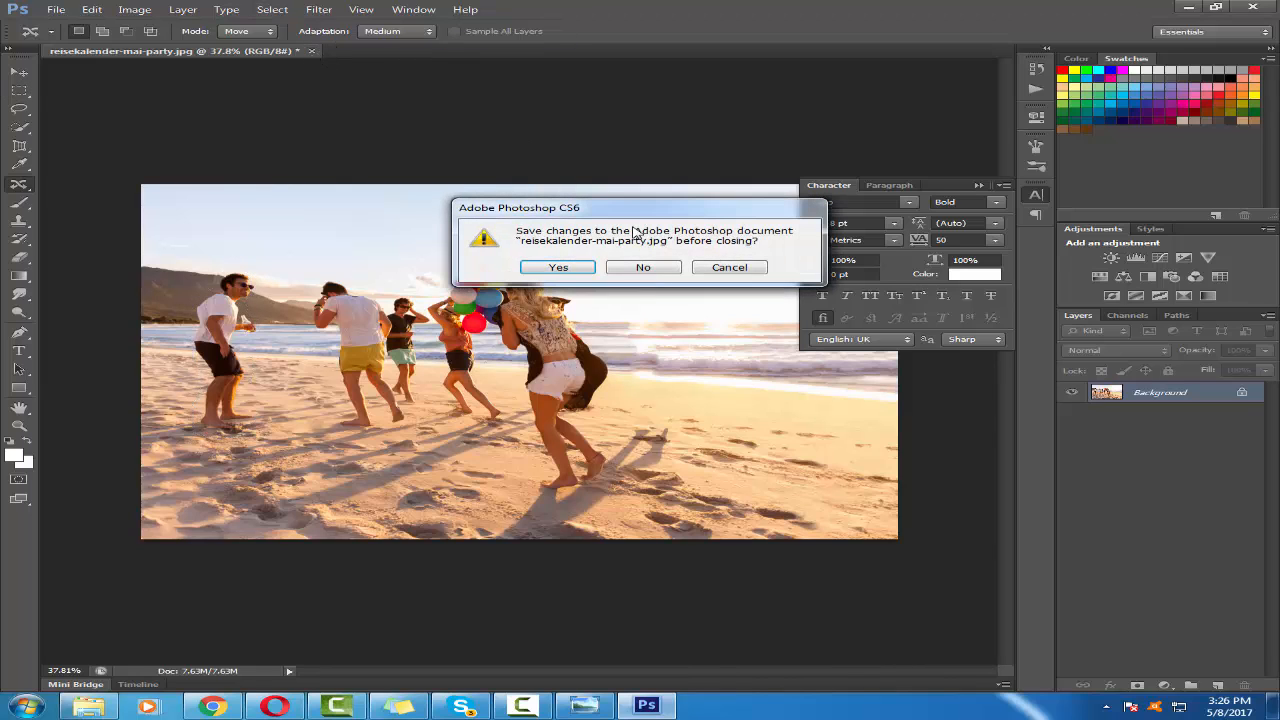
{"action": "left_click", "coordinate": [729, 267]}
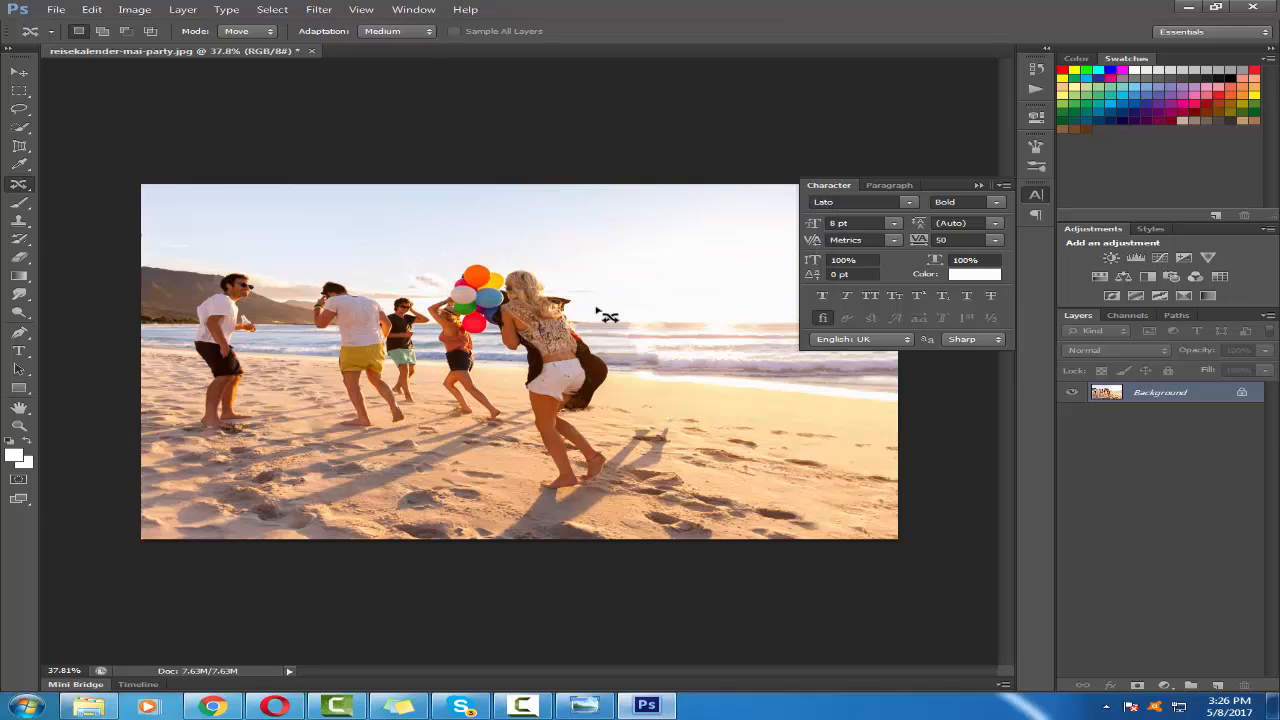
{"action": "left_click", "coordinate": [1190, 8]}
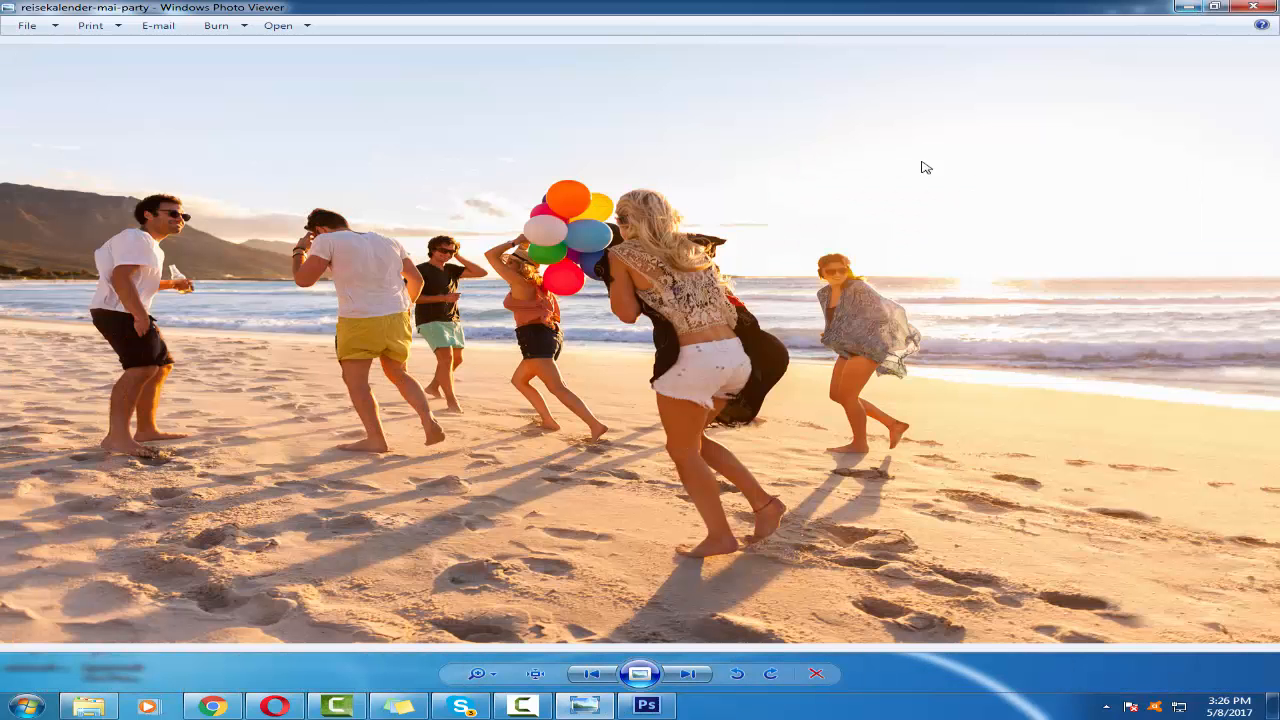
{"action": "left_click", "coordinate": [1256, 8]}
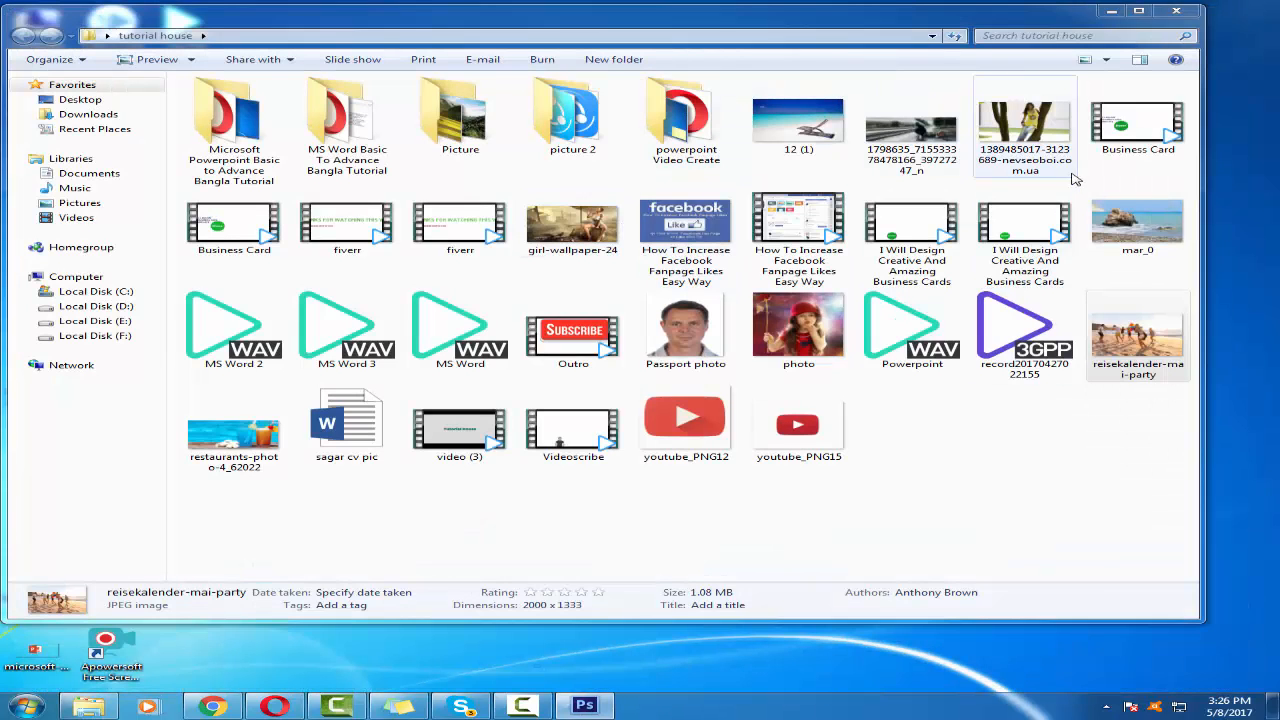
{"action": "double_click", "coordinate": [935, 165]}
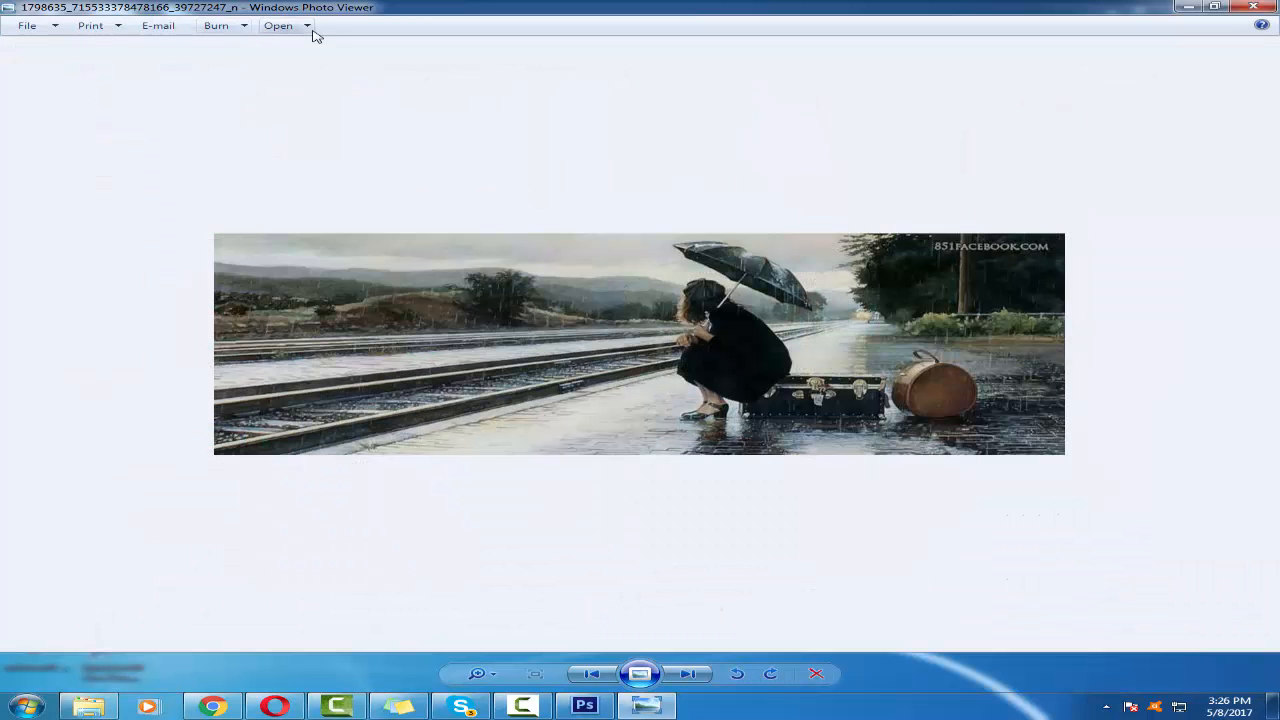
{"action": "left_click", "coordinate": [307, 27]}
{"action": "left_click", "coordinate": [360, 57]}
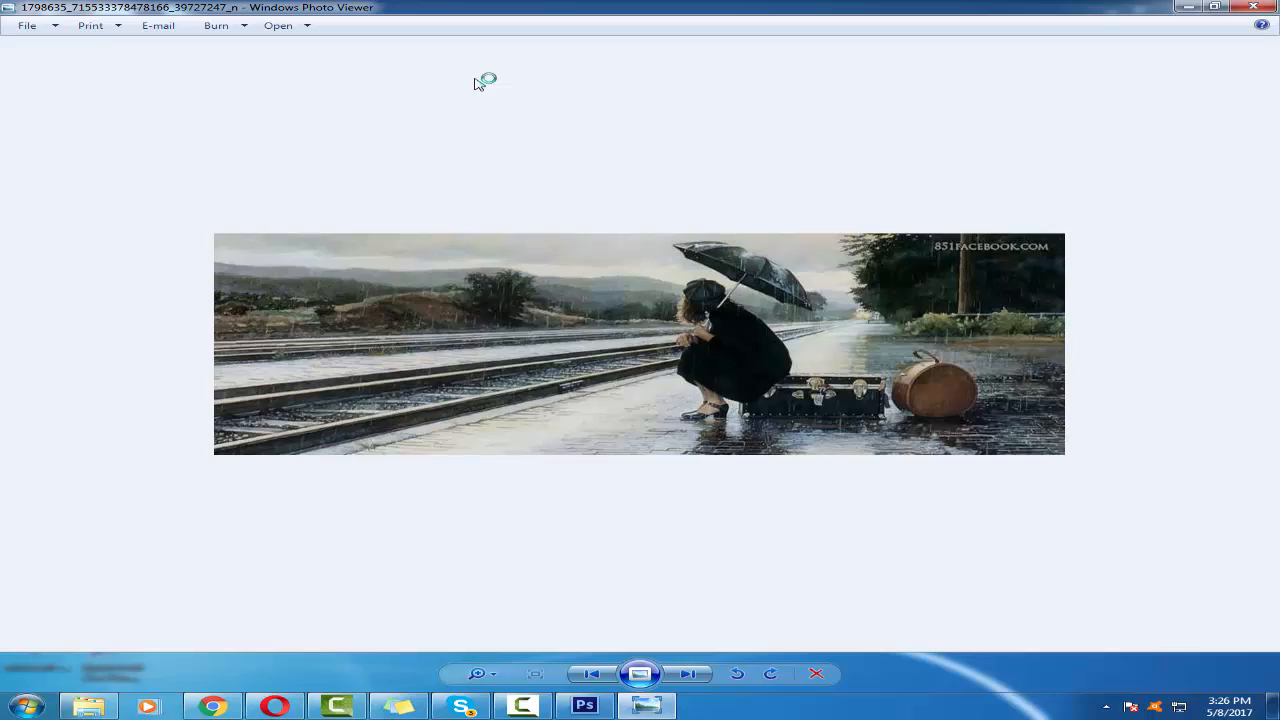
- Clone the dark wet pavement over the lower edge of the round brown case using a 25 px Clone Stamp brush
{"action": "scroll", "coordinate": [648, 363], "scroll_direction": "up", "scroll_amount": 5}
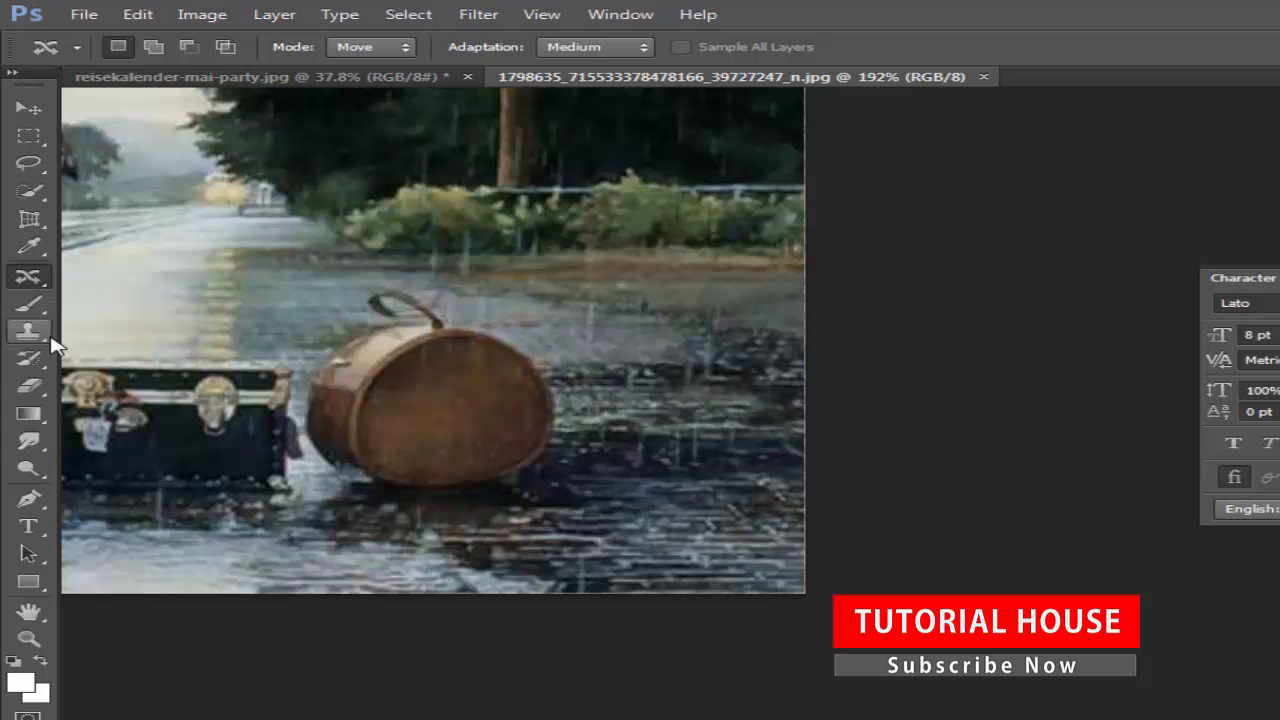
{"action": "left_click", "coordinate": [27, 261]}
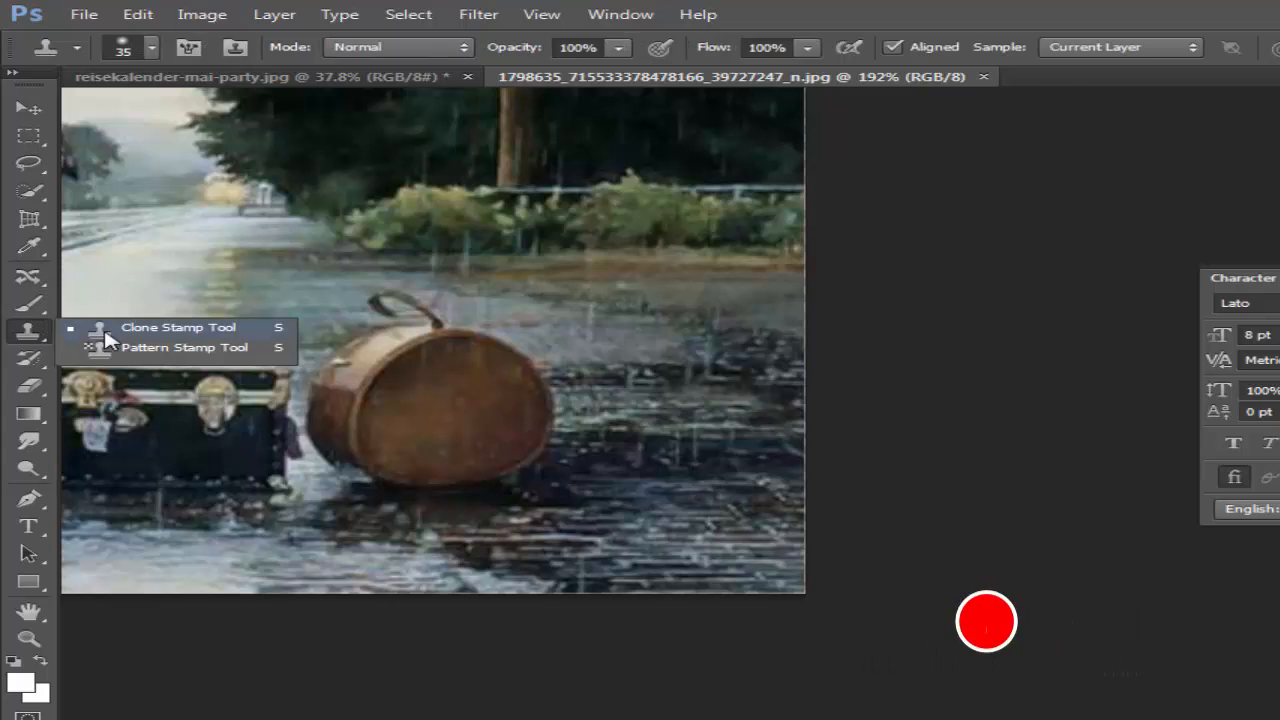
{"action": "left_click", "coordinate": [150, 333]}
{"action": "scroll", "coordinate": [566, 451], "scroll_direction": "up", "scroll_amount": 3}
{"action": "scroll", "coordinate": [608, 488], "scroll_direction": "down", "scroll_amount": 2}
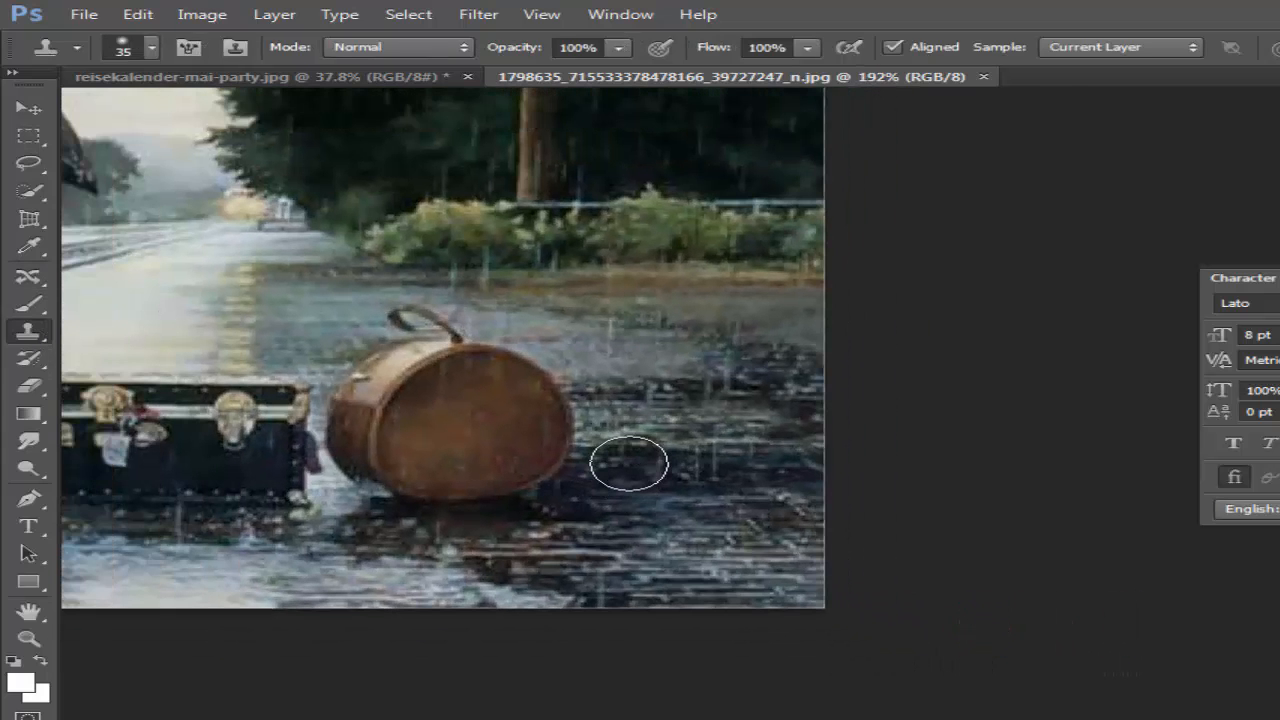
{"action": "key", "text": "bracketleft"}
{"action": "mouse_move", "coordinate": [629, 460]}
{"action": "left_mouse_down"}
{"action": "mouse_move", "coordinate": [477, 520]}
{"action": "mouse_move", "coordinate": [471, 350]}
{"action": "left_mouse_up"}
{"action": "scroll", "coordinate": [644, 431], "scroll_direction": "up", "scroll_amount": 3}
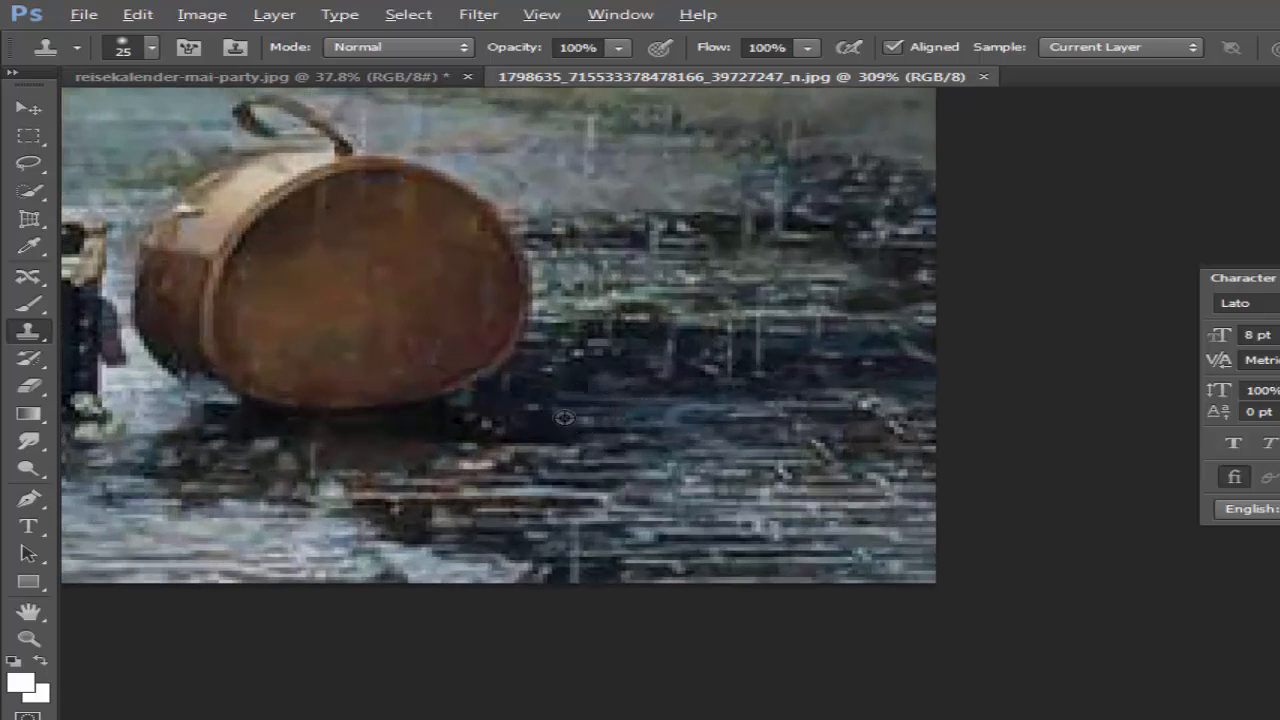
{"action": "left_click_drag", "start_coordinate": [401, 399], "coordinate": [357, 400]}
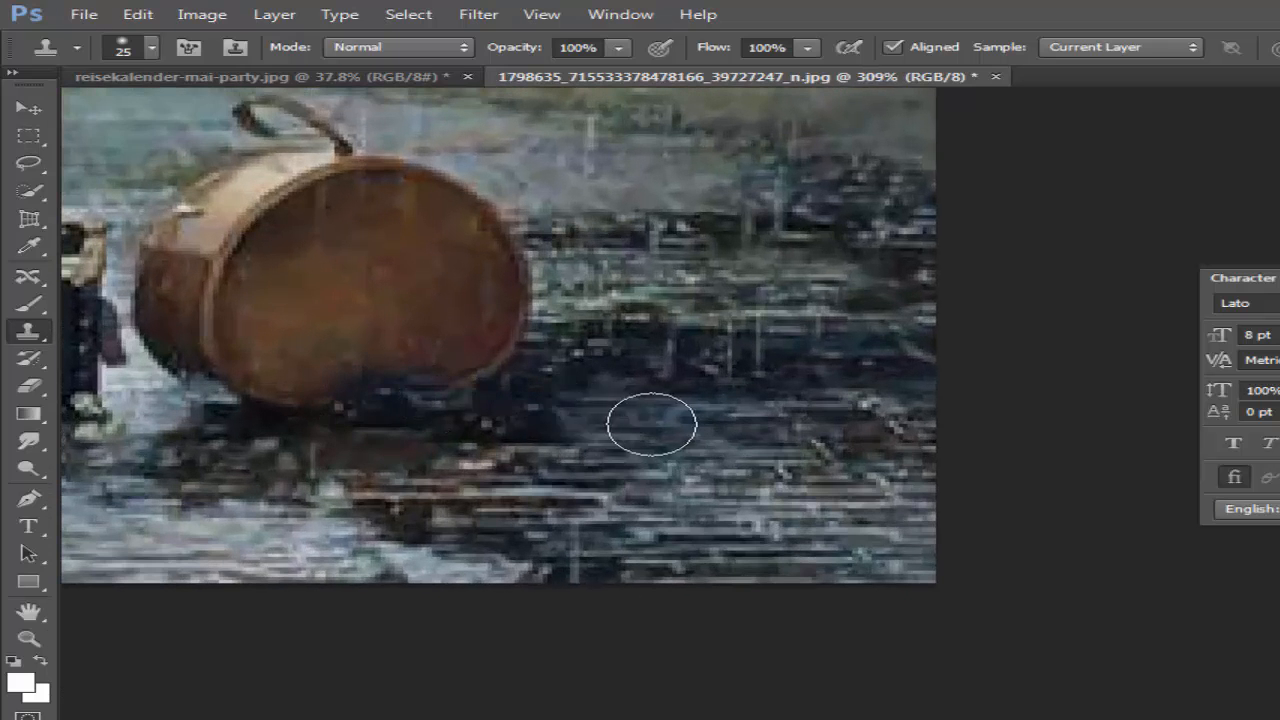
- Clone the surrounding wet pavement over the whole body of the round brown case with the 25 px Clone Stamp brush
{"action": "right_click", "coordinate": [28, 336]}
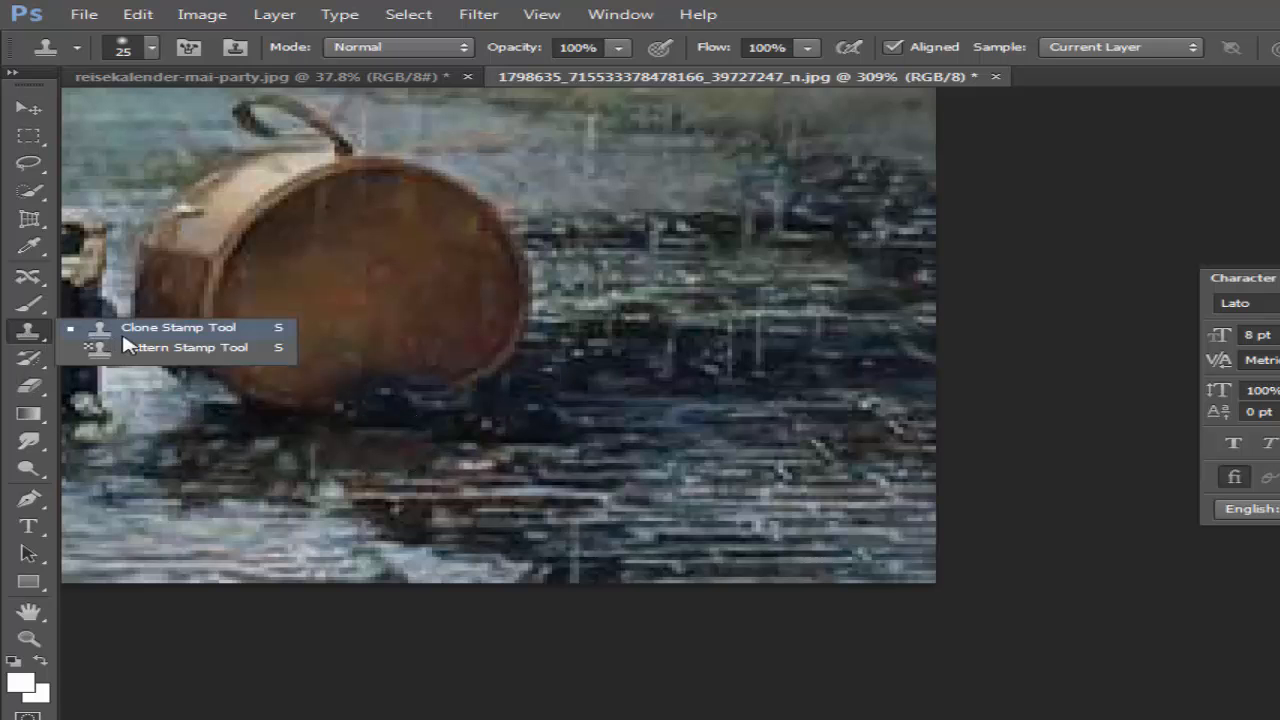
{"action": "left_click", "coordinate": [173, 330]}
{"action": "scroll", "coordinate": [603, 443], "scroll_direction": "up", "scroll_amount": 1}
{"action": "scroll", "coordinate": [597, 440], "scroll_direction": "down", "scroll_amount": 3}
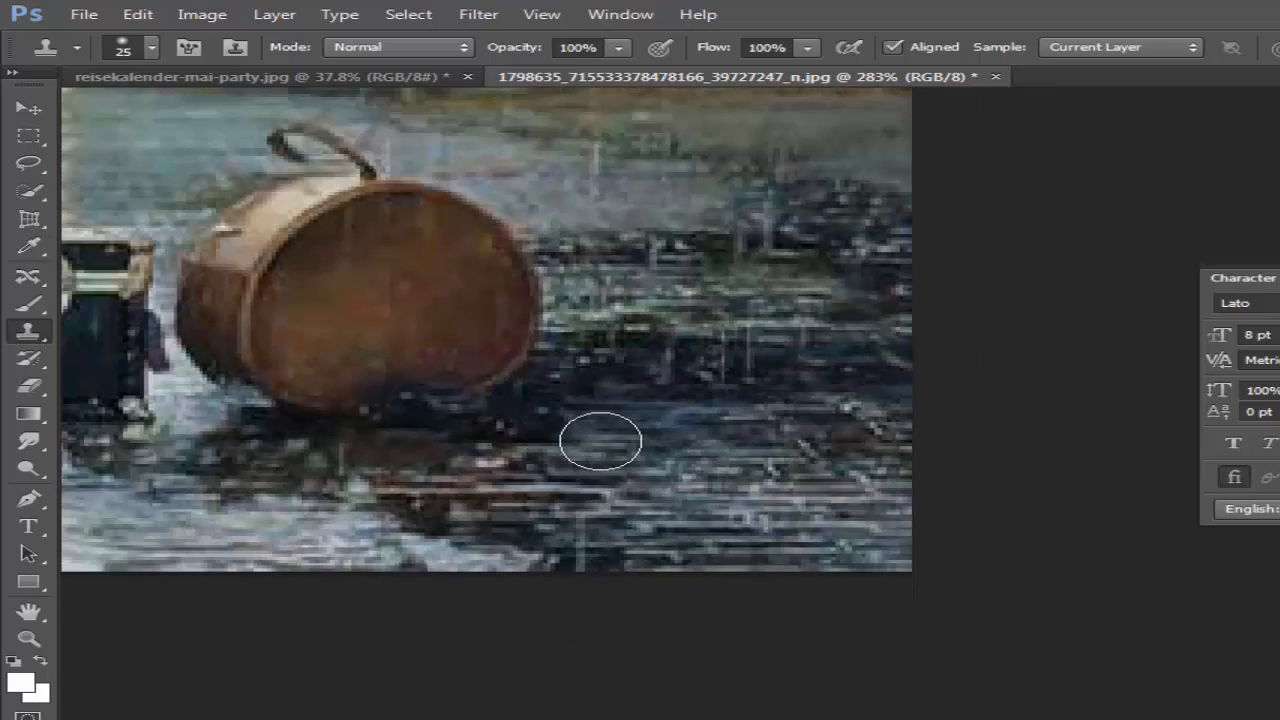
{"action": "scroll", "coordinate": [494, 443], "scroll_direction": "up", "scroll_amount": 2}
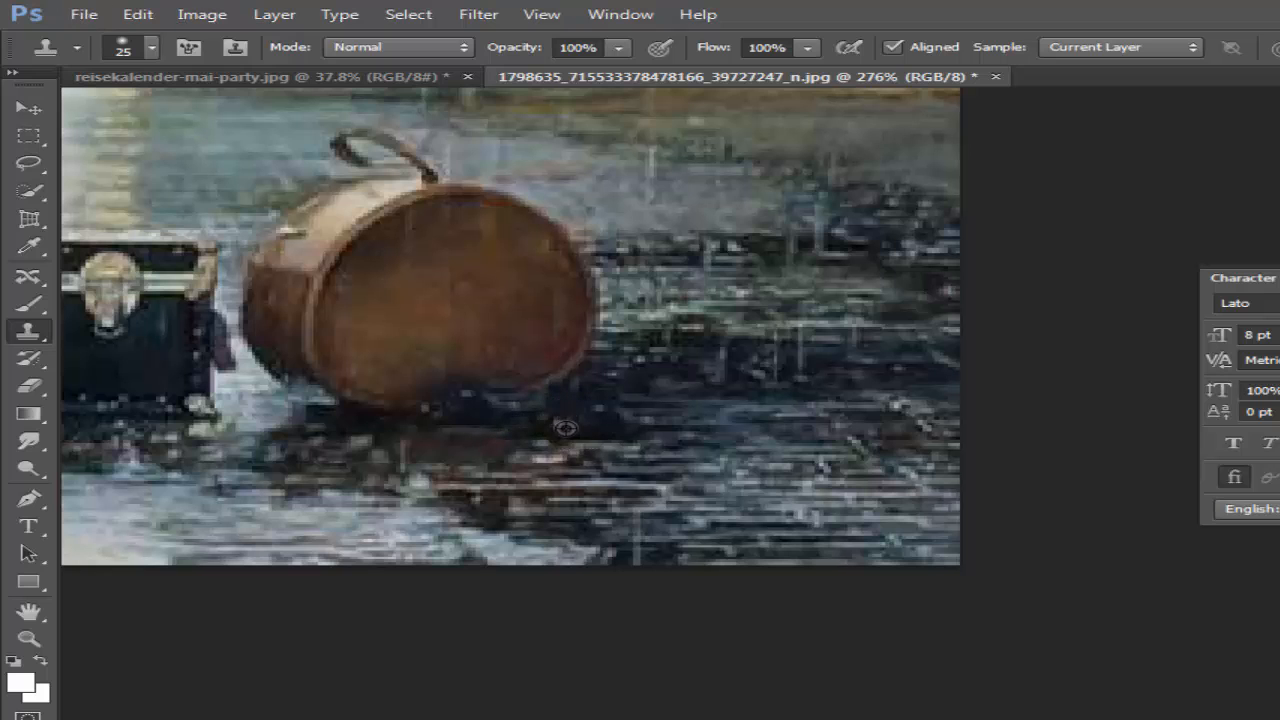
{"action": "scroll", "coordinate": [612, 410], "scroll_direction": "up", "scroll_amount": 2}
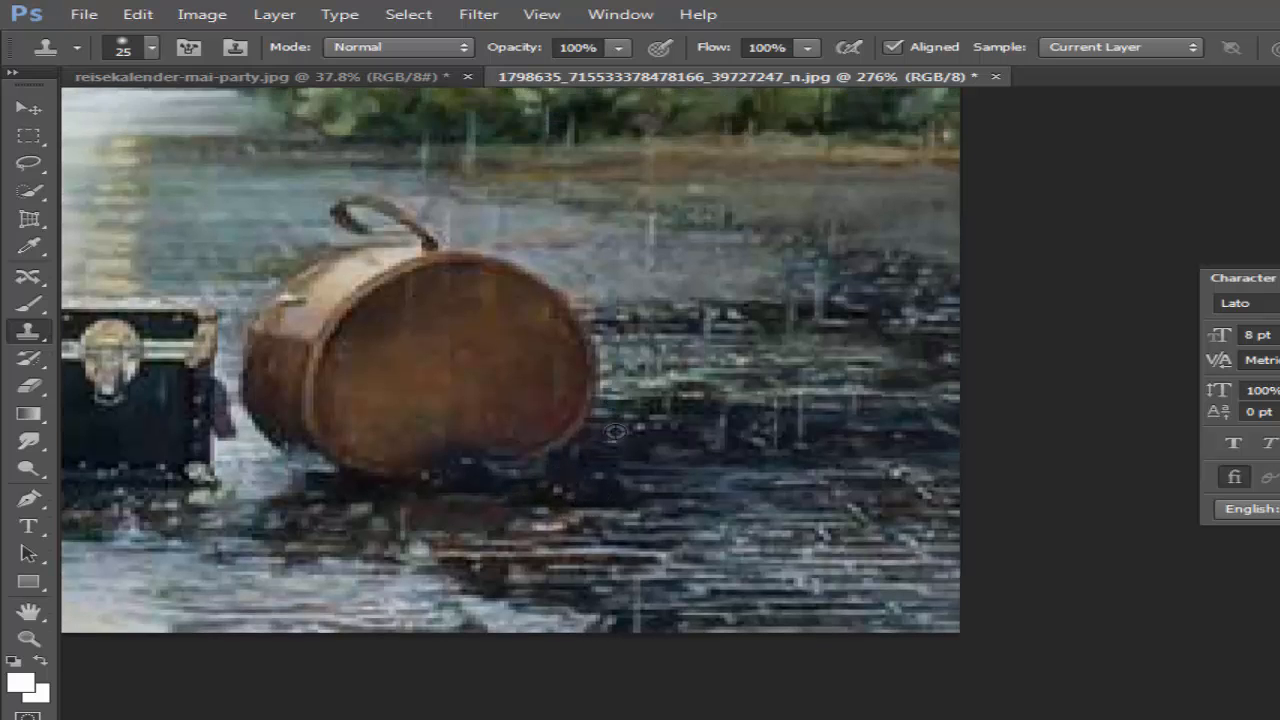
{"action": "scroll", "coordinate": [616, 440], "scroll_direction": "down", "scroll_amount": 2}
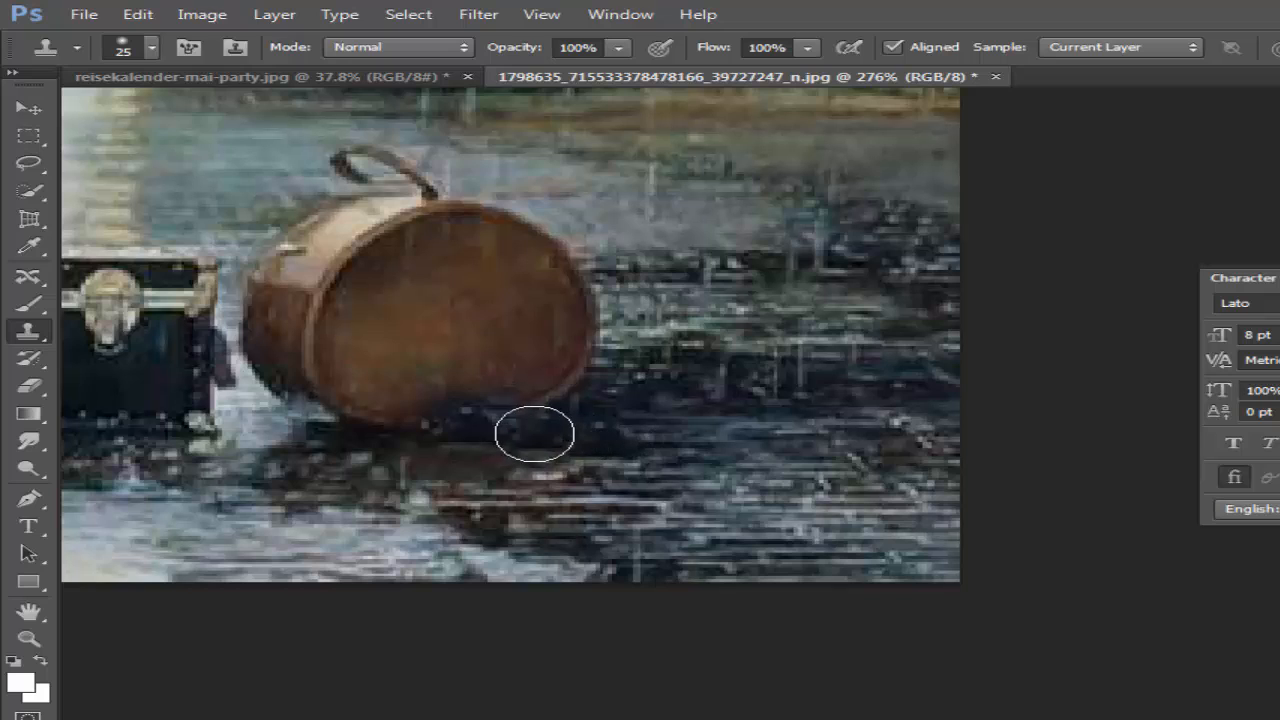
{"action": "mouse_move", "coordinate": [384, 420]}
{"action": "left_mouse_down"}
{"action": "mouse_move", "coordinate": [548, 399]}
{"action": "mouse_move", "coordinate": [347, 398]}
{"action": "mouse_move", "coordinate": [317, 374]}
{"action": "mouse_move", "coordinate": [587, 369]}
{"action": "mouse_move", "coordinate": [533, 340]}
{"action": "mouse_move", "coordinate": [312, 360]}
{"action": "mouse_move", "coordinate": [346, 316]}
{"action": "mouse_move", "coordinate": [306, 316]}
{"action": "mouse_move", "coordinate": [287, 335]}
{"action": "mouse_move", "coordinate": [281, 283]}
{"action": "mouse_move", "coordinate": [333, 237]}
{"action": "mouse_move", "coordinate": [410, 225]}
{"action": "mouse_move", "coordinate": [528, 294]}
{"action": "mouse_move", "coordinate": [386, 288]}
{"action": "mouse_move", "coordinate": [362, 303]}
{"action": "mouse_move", "coordinate": [579, 310]}
{"action": "mouse_move", "coordinate": [651, 290]}
{"action": "mouse_move", "coordinate": [599, 268]}
{"action": "mouse_move", "coordinate": [365, 268]}
{"action": "mouse_move", "coordinate": [615, 262]}
{"action": "mouse_move", "coordinate": [512, 238]}
{"action": "mouse_move", "coordinate": [323, 229]}
{"action": "left_mouse_up"}
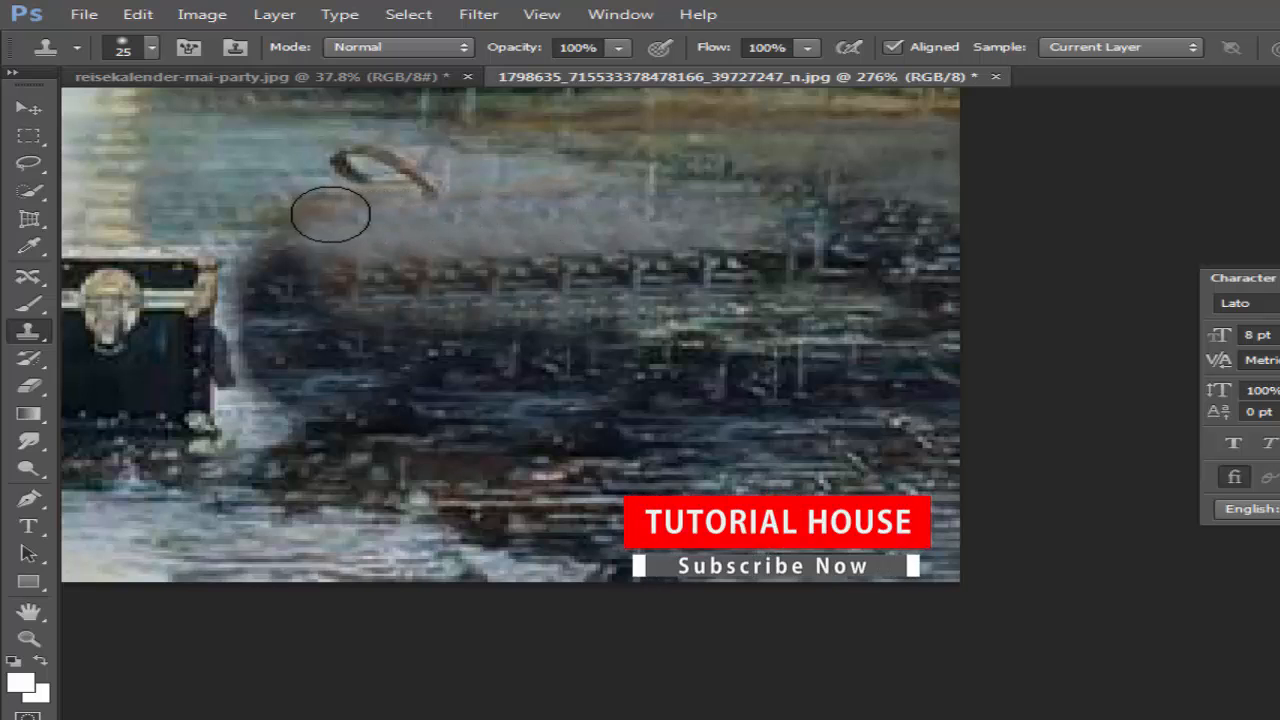
- Sample the clean pavement beside the leftover strap handle of the round case and clone it over the handle
{"action": "left_click", "coordinate": [534, 177], "text": "alt"}
{"action": "mouse_move", "coordinate": [434, 183]}
{"action": "left_mouse_down"}
{"action": "mouse_move", "coordinate": [366, 157]}
{"action": "mouse_move", "coordinate": [346, 177]}
{"action": "left_mouse_up"}
{"action": "key", "text": "ctrl+0"}
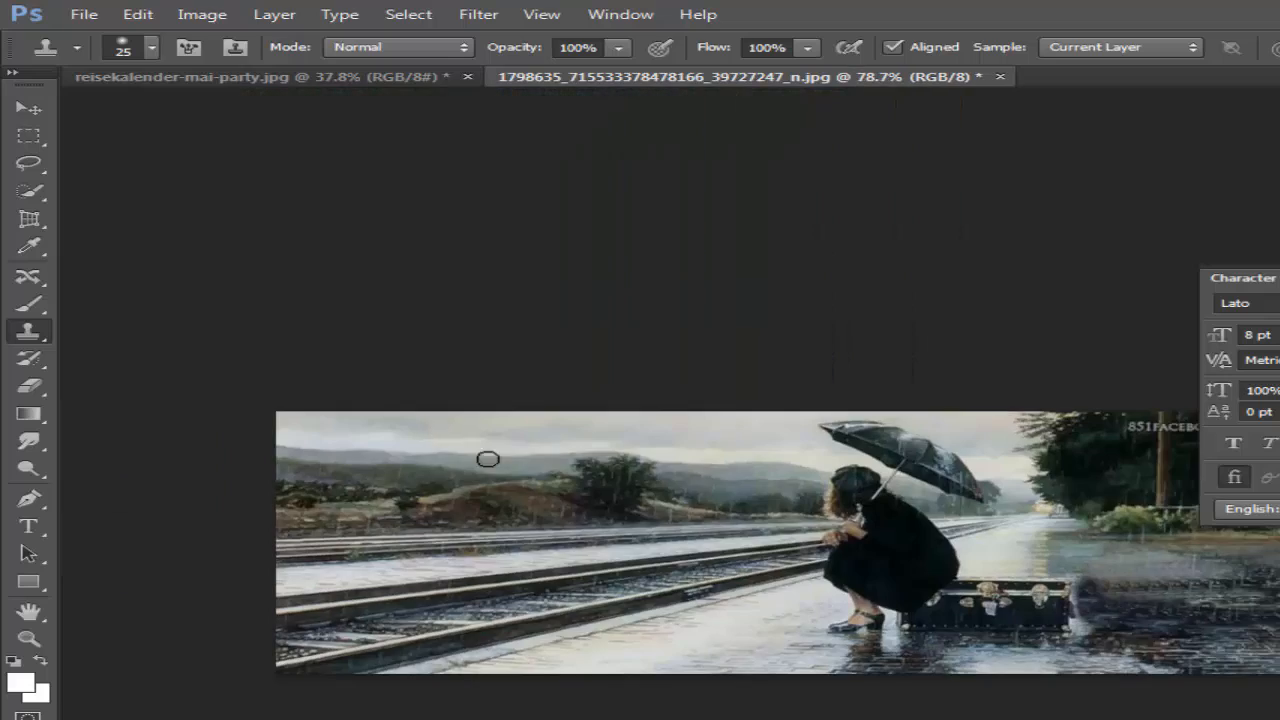
- Clone dark wet pavement over the light patch beside the black trunk's lower right corner
{"action": "scroll", "coordinate": [1167, 687], "scroll_direction": "up", "scroll_amount": 6}
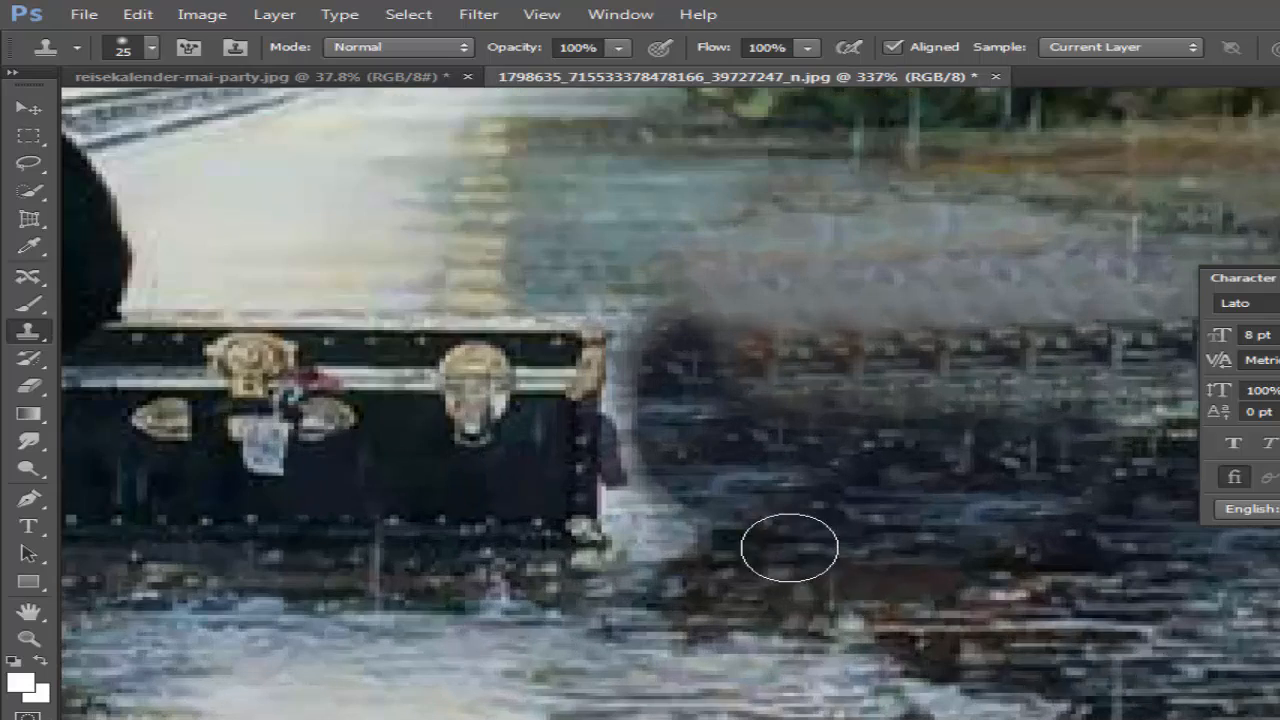
{"action": "mouse_move", "coordinate": [878, 536]}
{"action": "left_mouse_down"}
{"action": "mouse_move", "coordinate": [707, 518]}
{"action": "mouse_move", "coordinate": [680, 563]}
{"action": "left_mouse_up"}
{"action": "scroll", "coordinate": [731, 628], "scroll_direction": "down", "scroll_amount": 6}
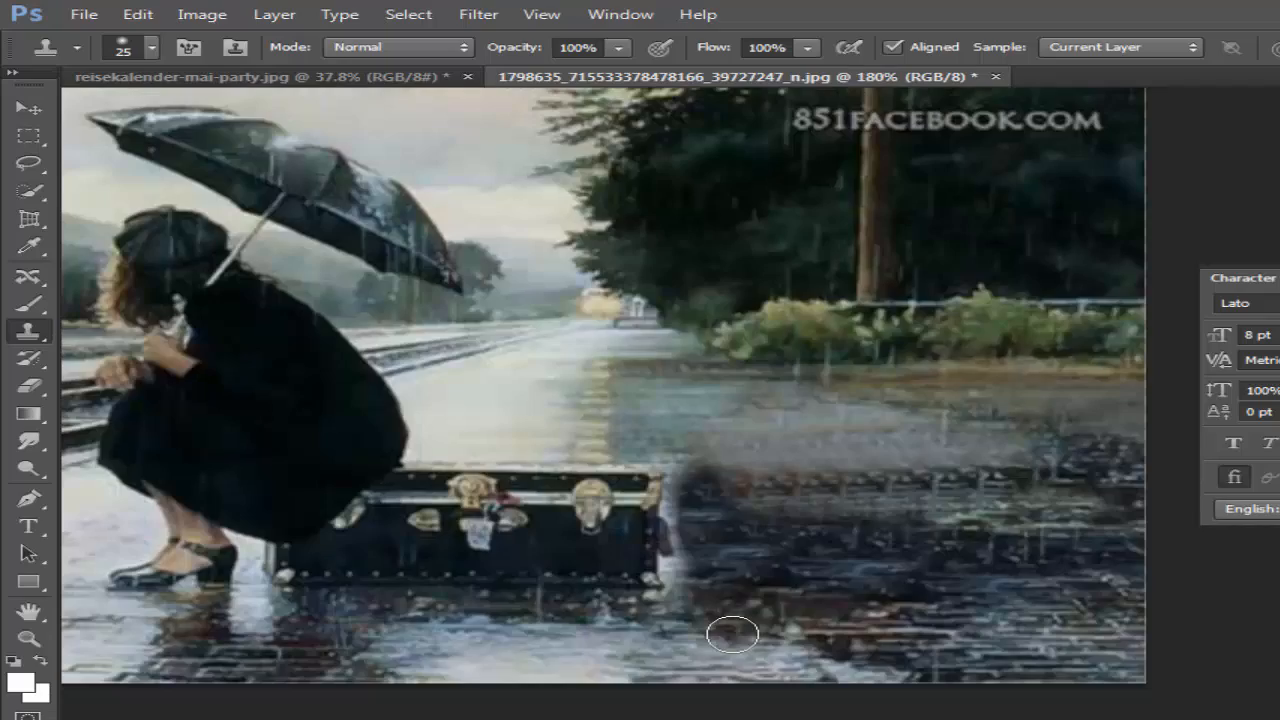
{"action": "scroll", "coordinate": [826, 584], "scroll_direction": "down", "scroll_amount": 1}
{"action": "scroll", "coordinate": [826, 584], "scroll_direction": "up", "scroll_amount": 1}
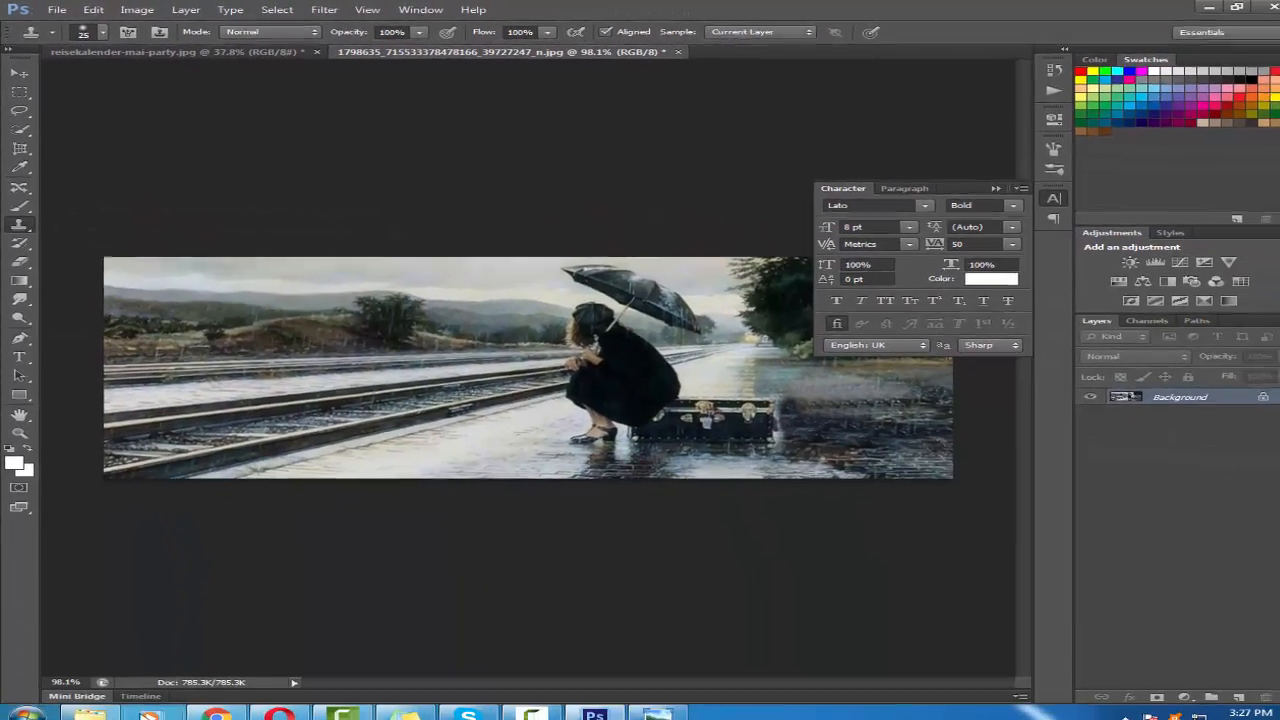
- Switch to the tutorial house folder and open the picture mar_0 in Photoshop
{"action": "key", "text": "alt+Tab"}
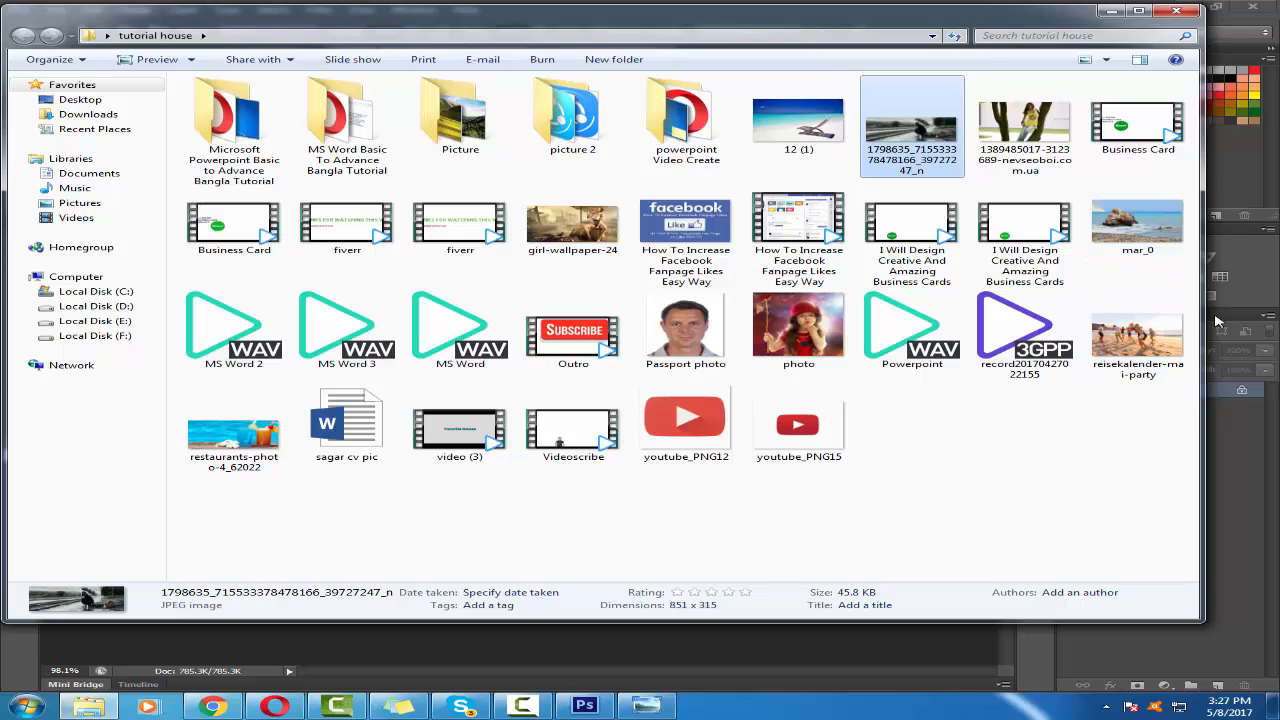
{"action": "left_click", "coordinate": [1133, 228]}
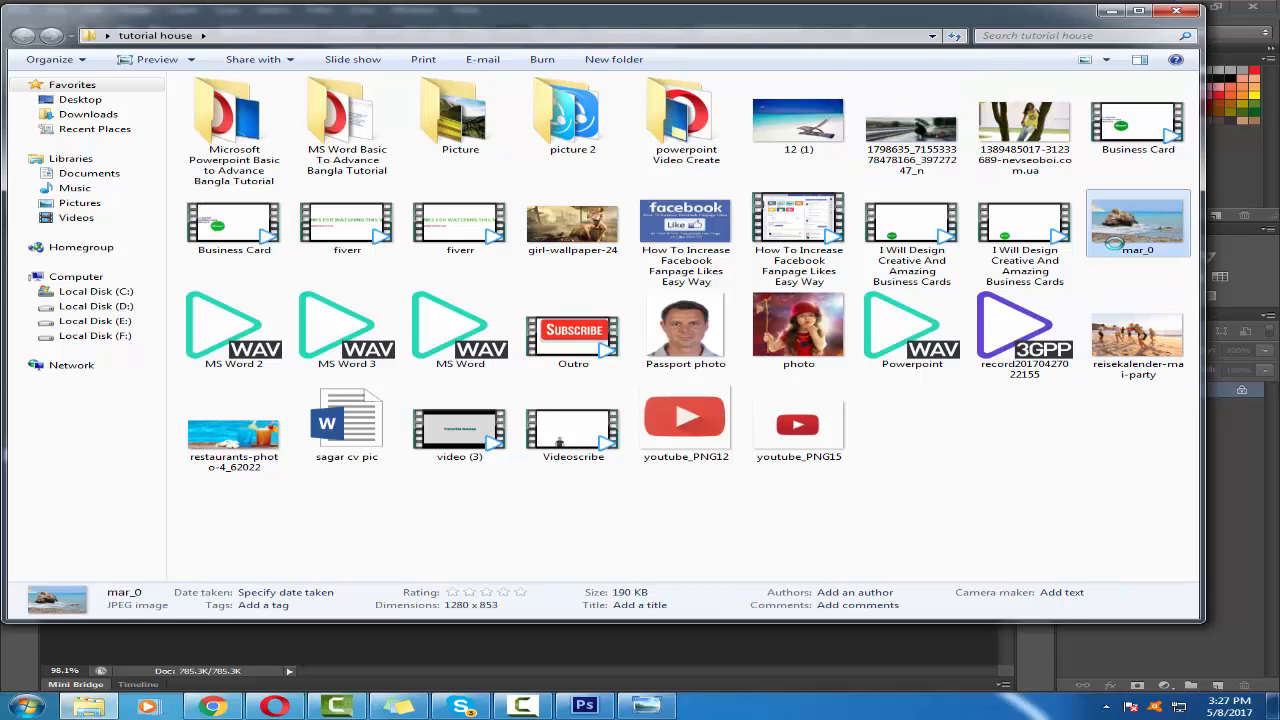
{"action": "right_click", "coordinate": [1115, 226]}
{"action": "left_click", "coordinate": [822, 160]}
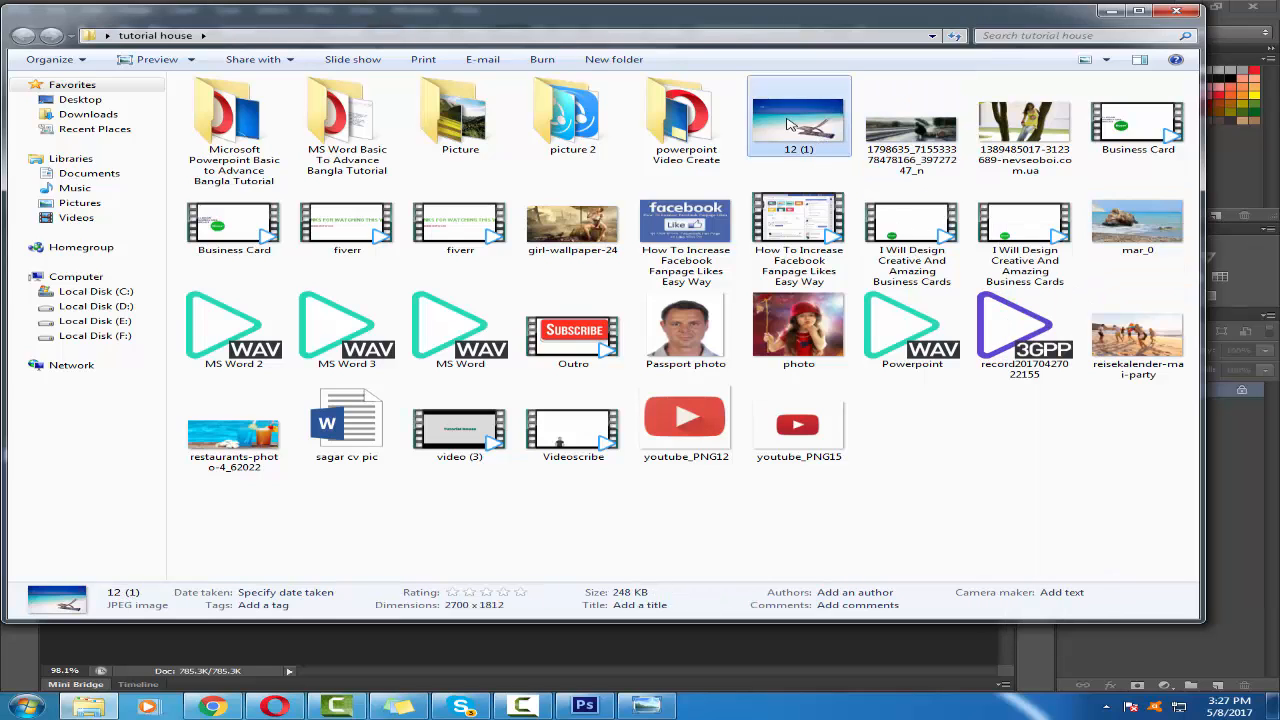
{"action": "right_click", "coordinate": [790, 124]}
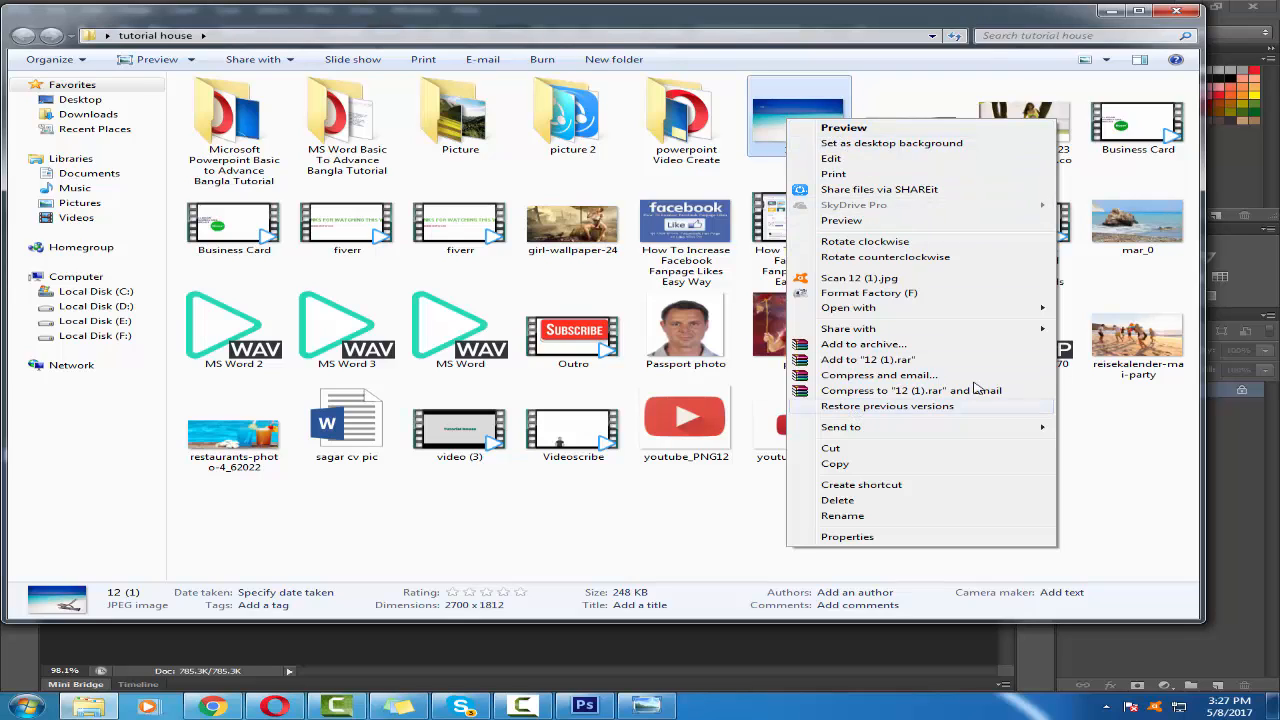
{"action": "left_click", "coordinate": [1145, 237]}
{"action": "right_click", "coordinate": [1130, 228]}
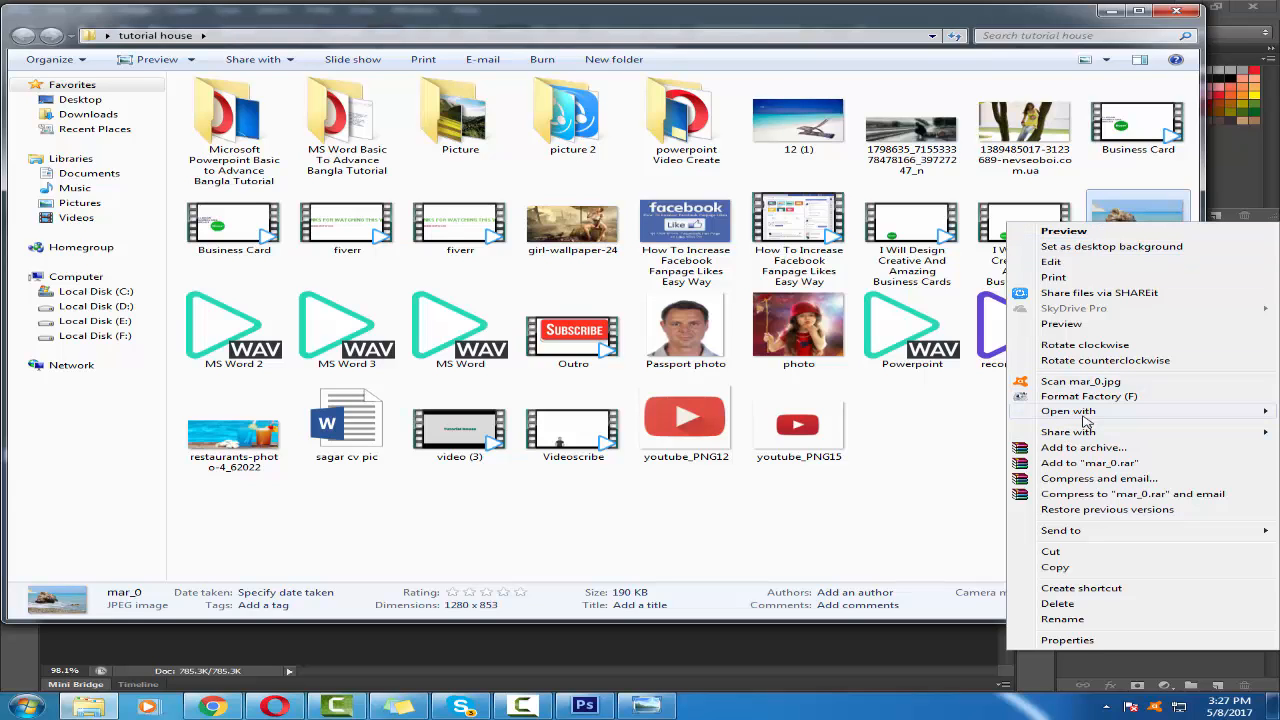
{"action": "mouse_move", "coordinate": [1080, 412]}
{"action": "left_click", "coordinate": [875, 427]}
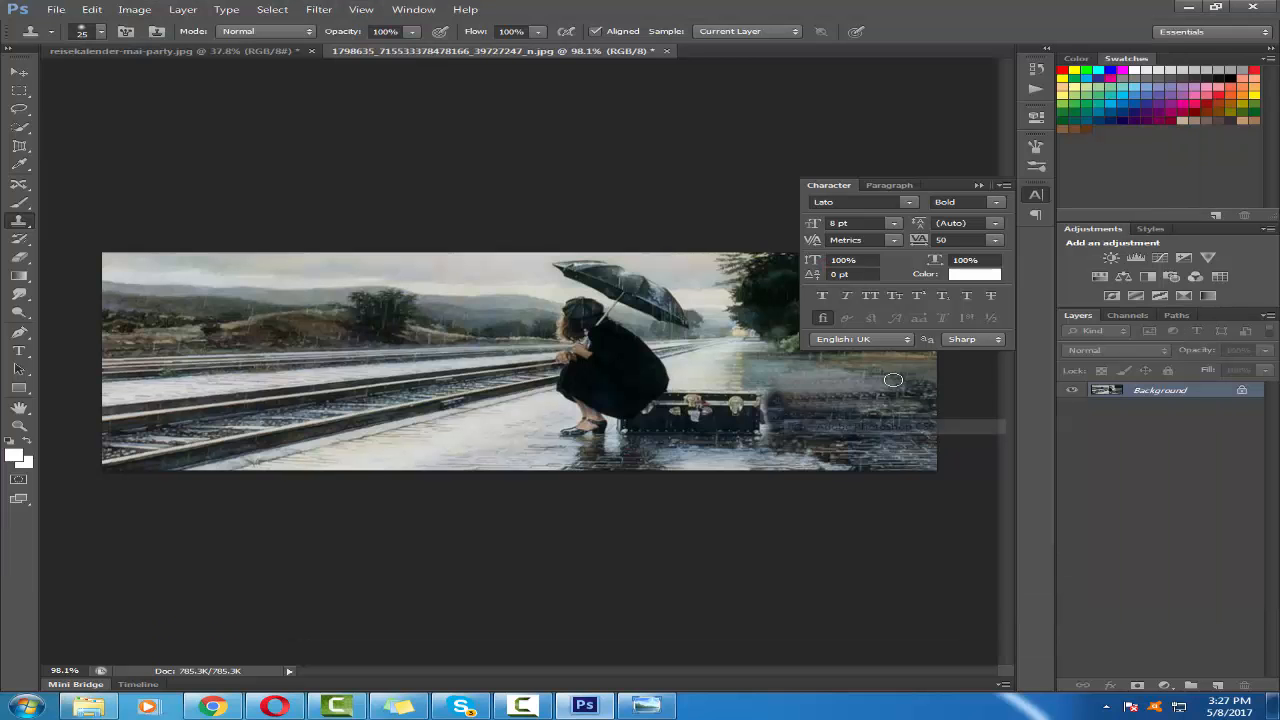
- Outline the large sea rock, including a narrow margin of water and sky, with the Content-Aware Move tool
{"action": "scroll", "coordinate": [620, 325], "scroll_direction": "up", "scroll_amount": 3}
{"action": "scroll", "coordinate": [622, 333], "scroll_direction": "down", "scroll_amount": 4}
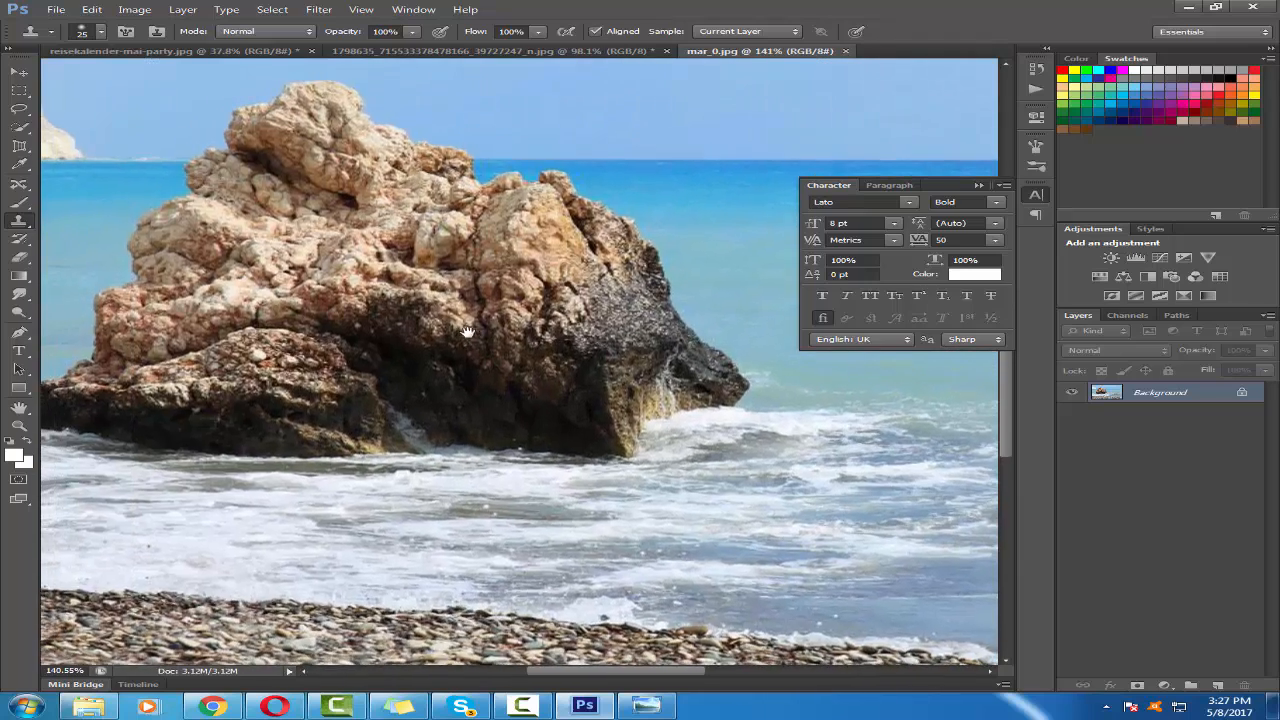
{"action": "left_click", "coordinate": [22, 73]}
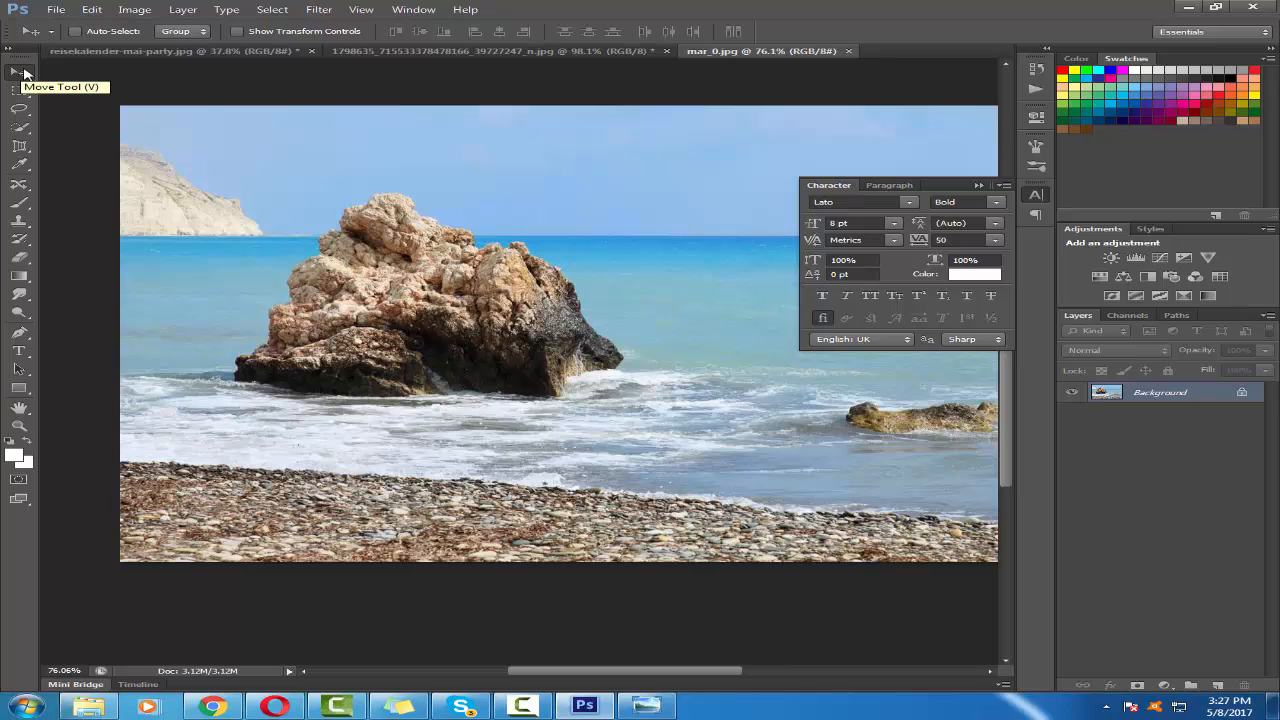
{"action": "left_click", "coordinate": [18, 185]}
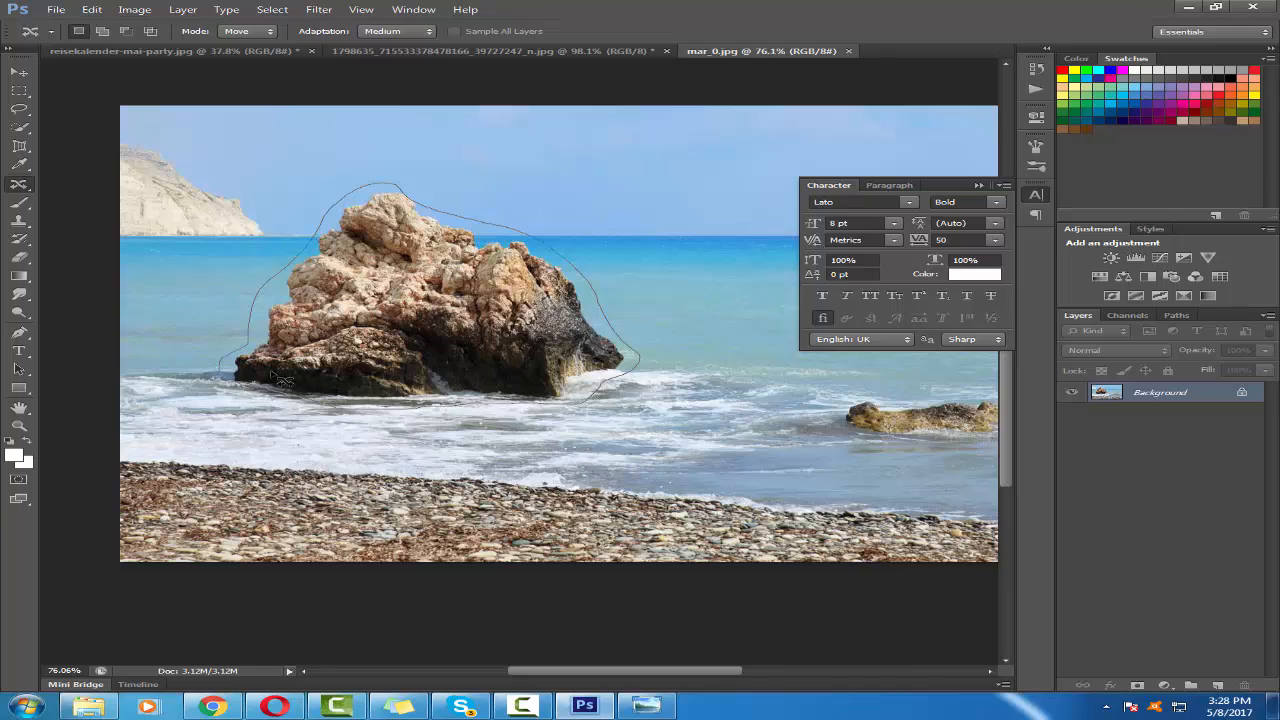
{"action": "left_click_drag", "start_coordinate": [283, 380], "coordinate": [235, 372]}
- Move the selected rock across the water to the right part of the photo, covering the small low rock, and deselect it
{"action": "scroll", "coordinate": [240, 372], "scroll_direction": "down", "scroll_amount": 3}
{"action": "mouse_move", "coordinate": [325, 340]}
{"action": "left_mouse_down"}
{"action": "mouse_move", "coordinate": [463, 352]}
{"action": "mouse_move", "coordinate": [560, 340]}
{"action": "mouse_move", "coordinate": [550, 362]}
{"action": "mouse_move", "coordinate": [568, 367]}
{"action": "left_mouse_up"}
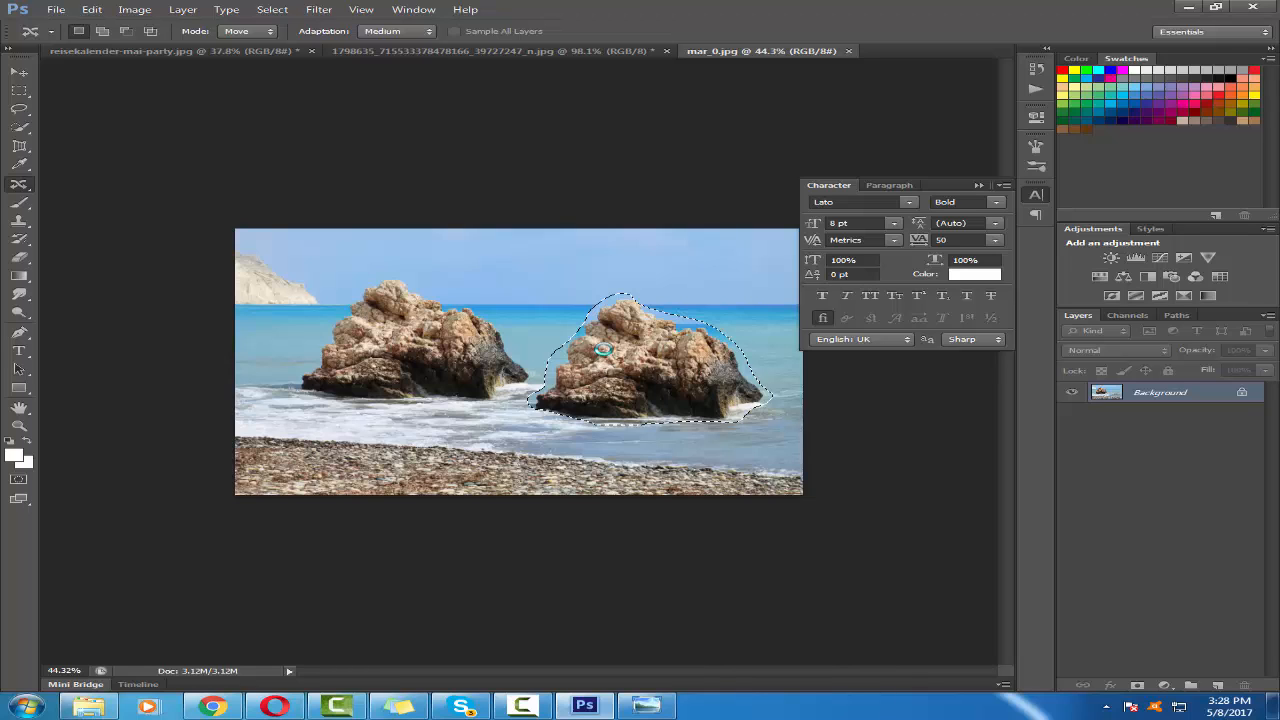
{"action": "scroll", "coordinate": [430, 394], "scroll_direction": "down", "scroll_amount": 1}
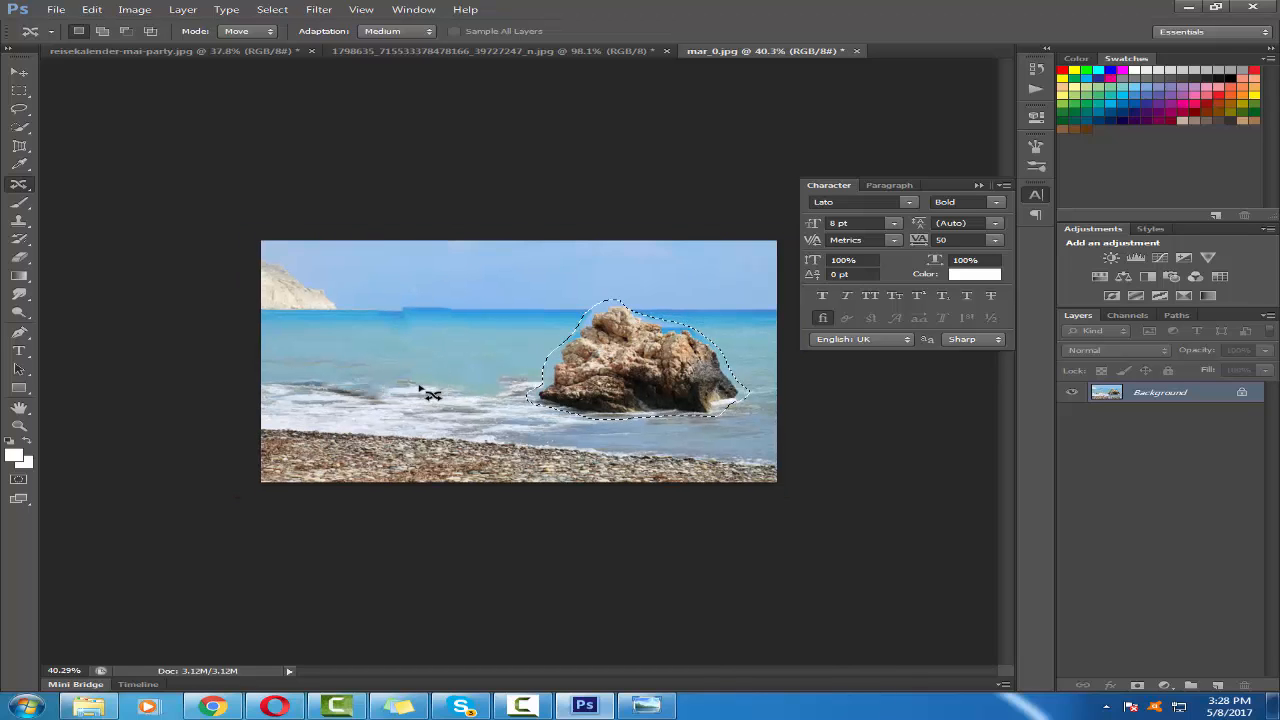
{"action": "key", "text": "ctrl+d"}
- Clone the sea and horizon over the pale halo to the left of the moved rock's peak with a 25 px Clone Stamp brush
{"action": "scroll", "coordinate": [670, 390], "scroll_direction": "up", "scroll_amount": 6}
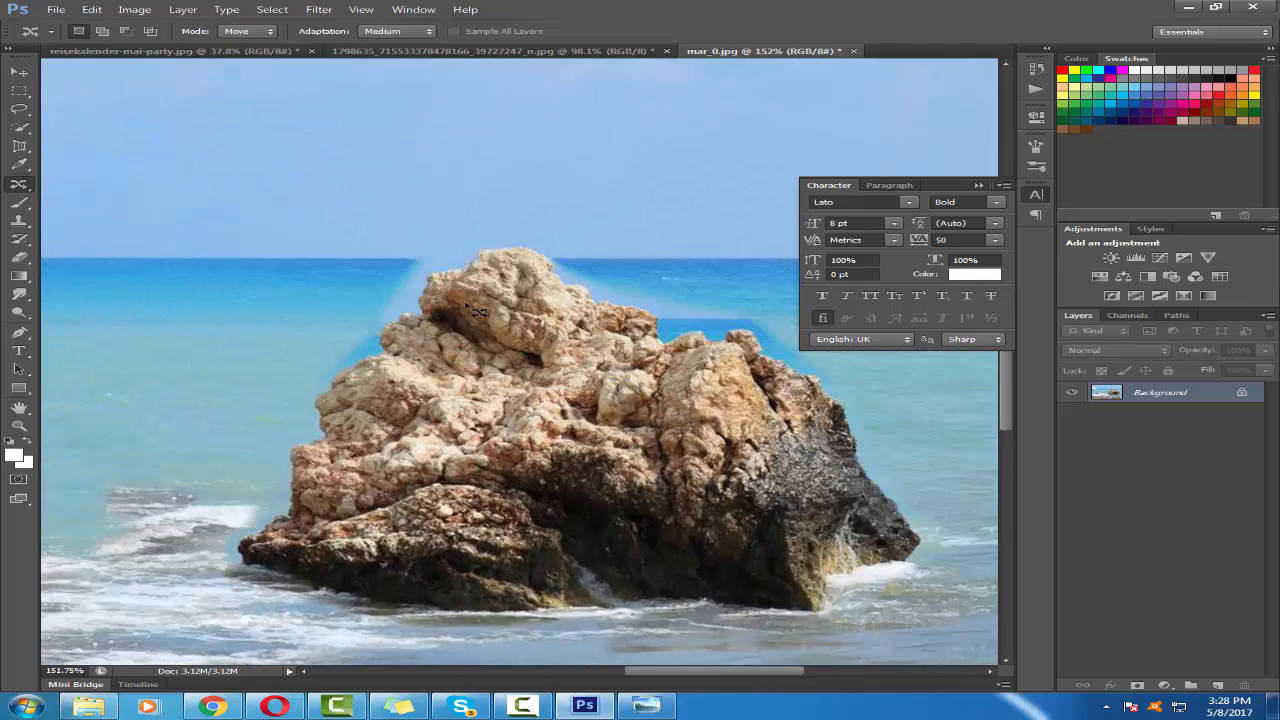
{"action": "scroll", "coordinate": [478, 312], "scroll_direction": "up", "scroll_amount": 2}
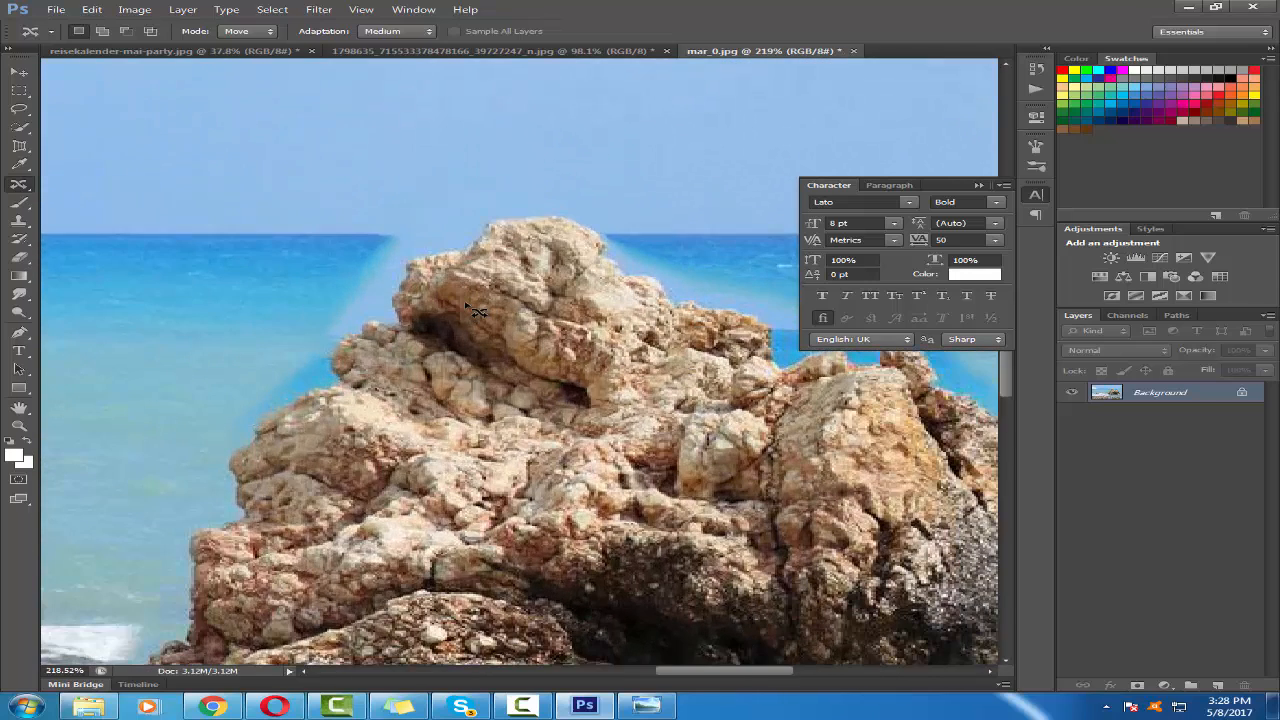
{"action": "left_click", "coordinate": [18, 221]}
{"action": "left_click", "coordinate": [75, 216]}
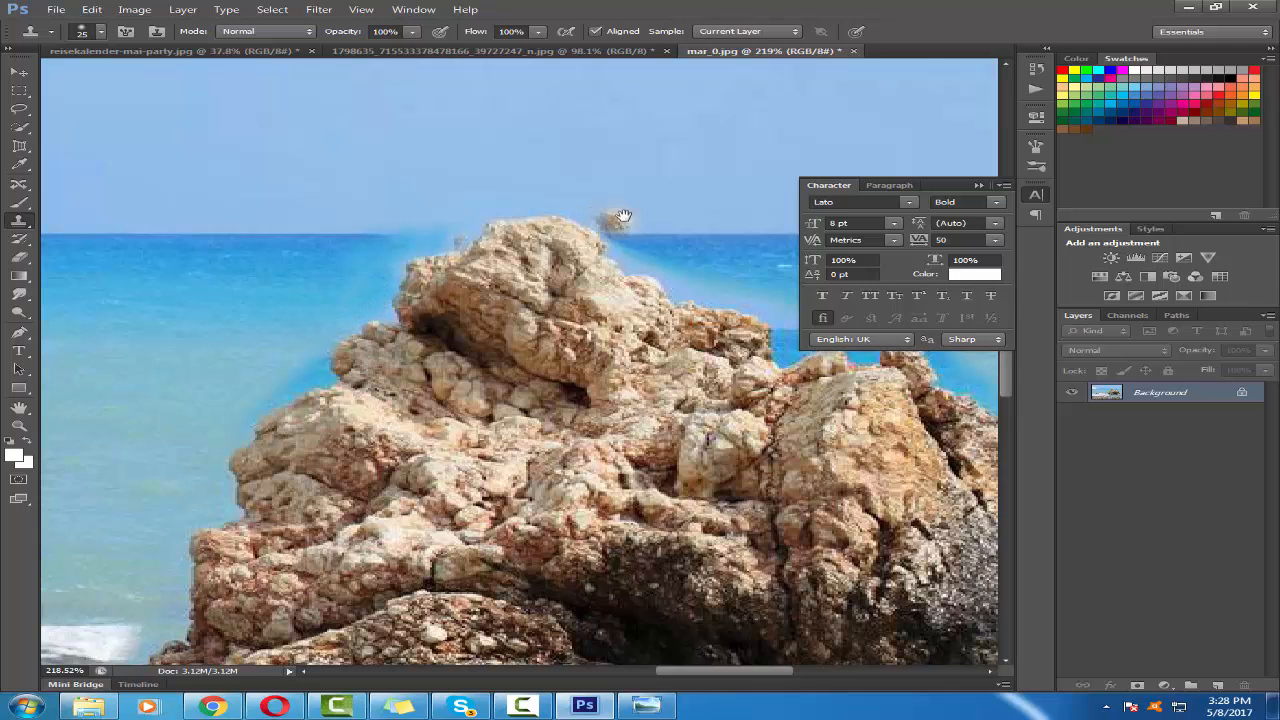
- Clone blue sea over the pale halo along the upper right slope of the moved rock
{"action": "left_click_drag", "start_coordinate": [608, 214], "coordinate": [275, 197]}
{"action": "mouse_move", "coordinate": [526, 306]}
{"action": "left_mouse_down"}
{"action": "mouse_move", "coordinate": [432, 298]}
{"action": "mouse_move", "coordinate": [329, 264]}
{"action": "mouse_move", "coordinate": [413, 258]}
{"action": "mouse_move", "coordinate": [337, 256]}
{"action": "left_mouse_up"}
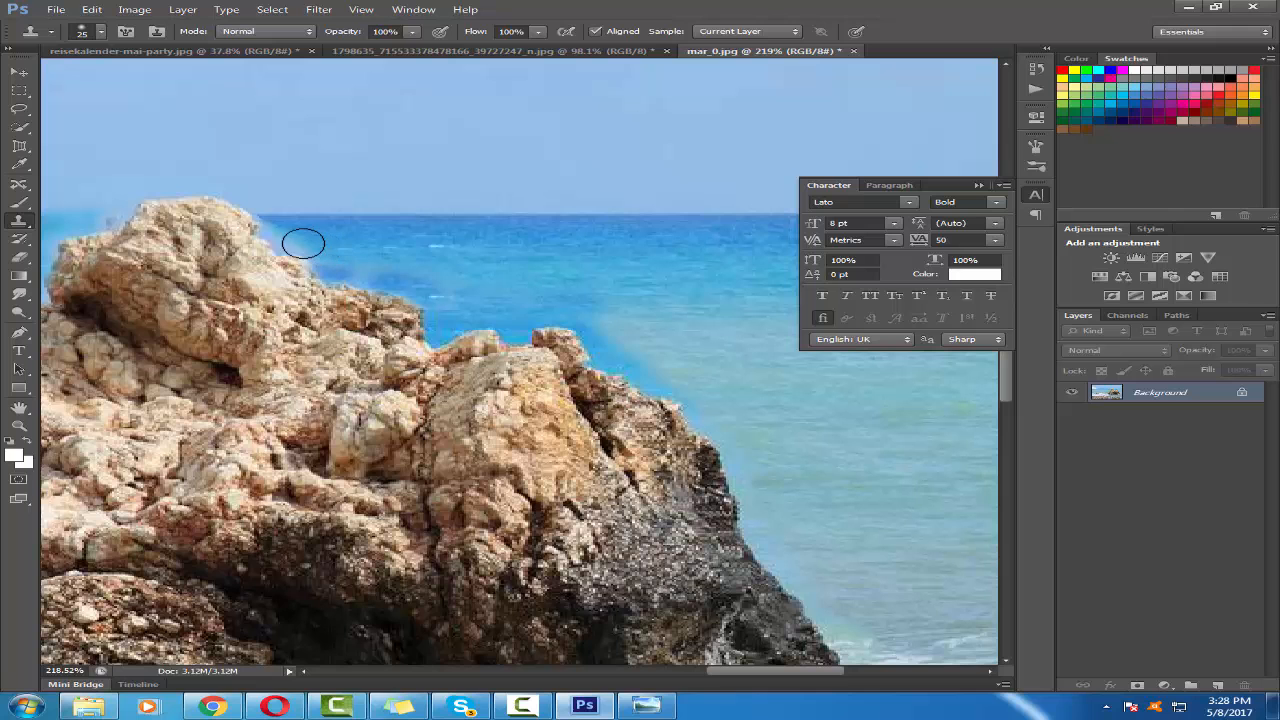
{"action": "key", "text": "ctrl+0"}
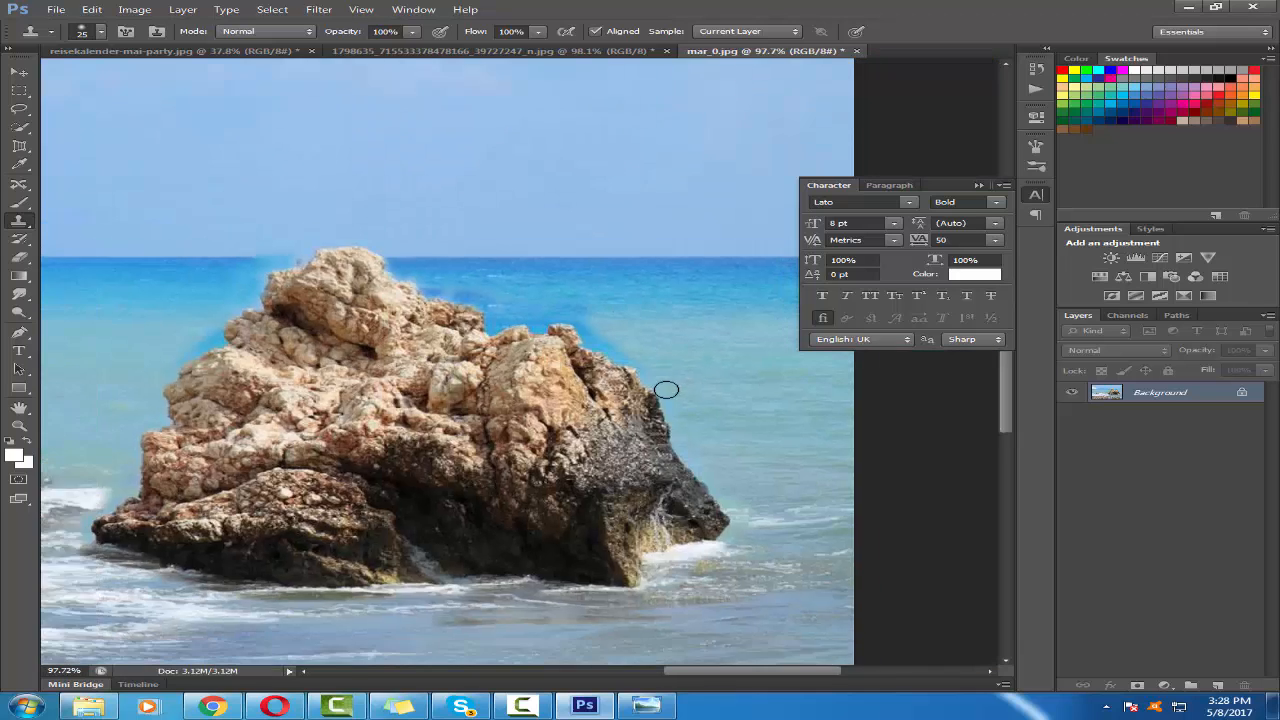
{"action": "scroll", "coordinate": [666, 389], "scroll_direction": "down", "scroll_amount": 5}
{"action": "scroll", "coordinate": [418, 337], "scroll_direction": "up", "scroll_amount": 2}
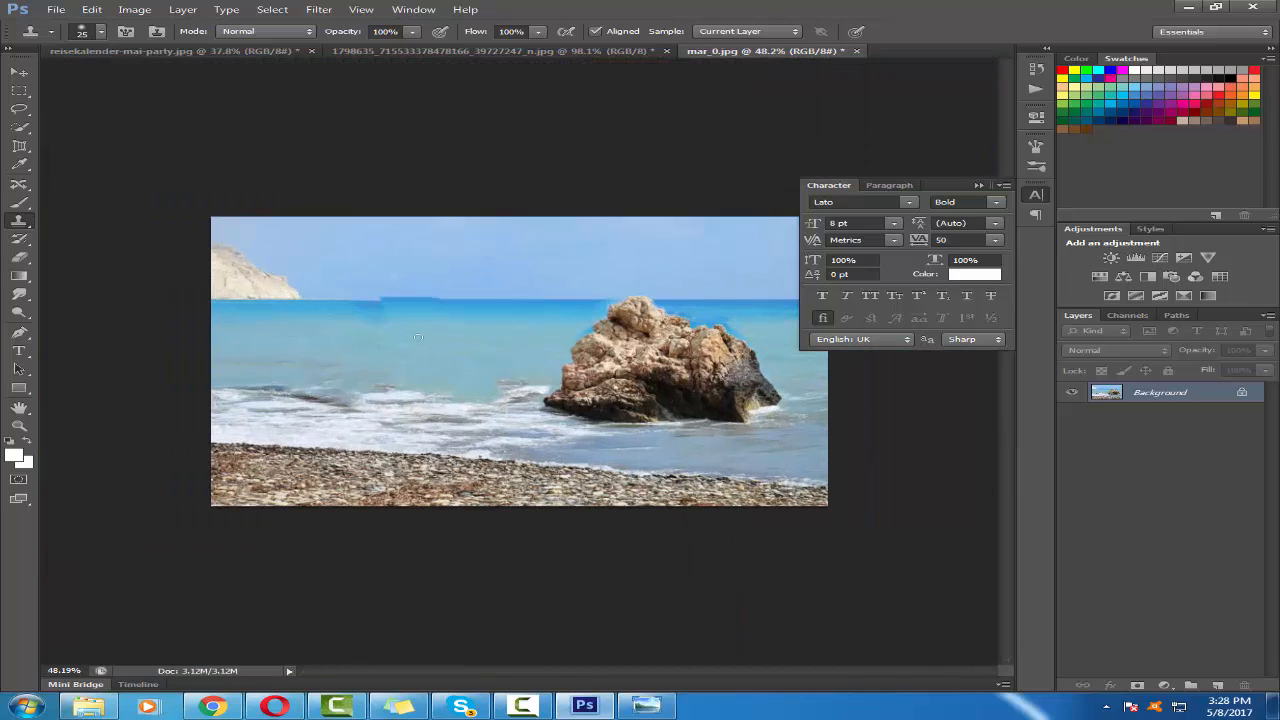
{"action": "left_click", "coordinate": [19, 72]}
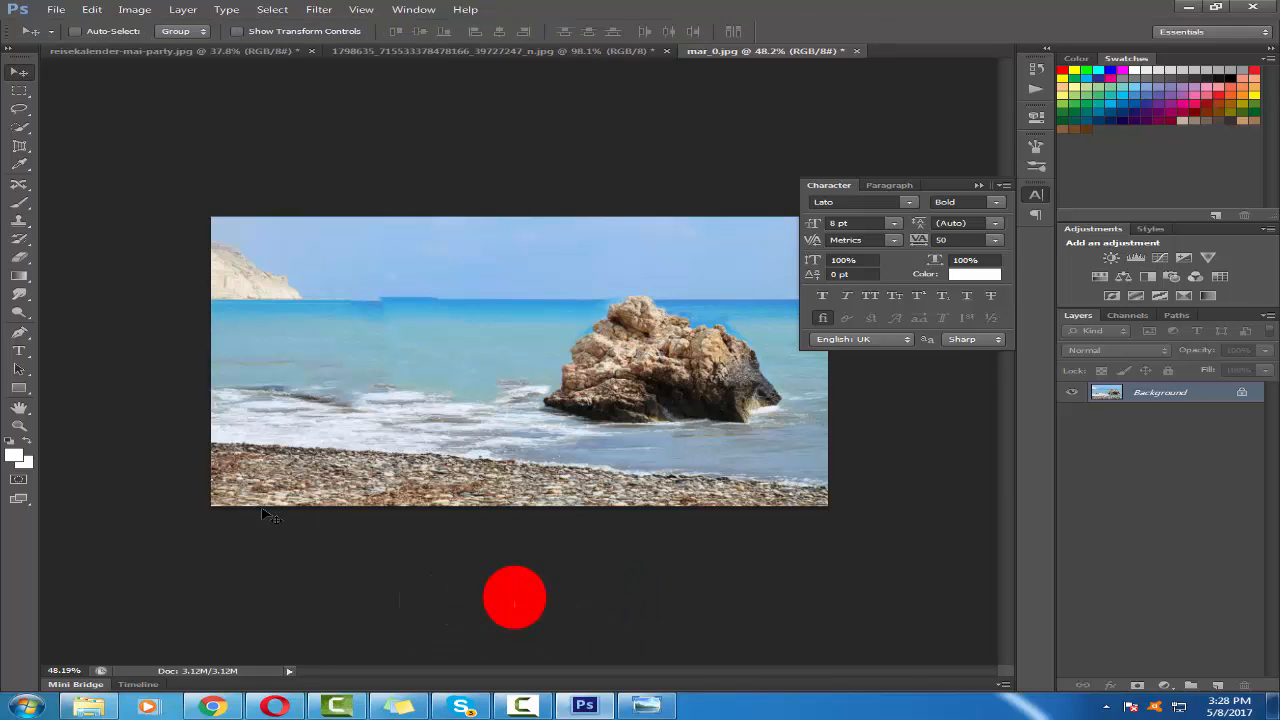
{"action": "left_click", "coordinate": [114, 707]}
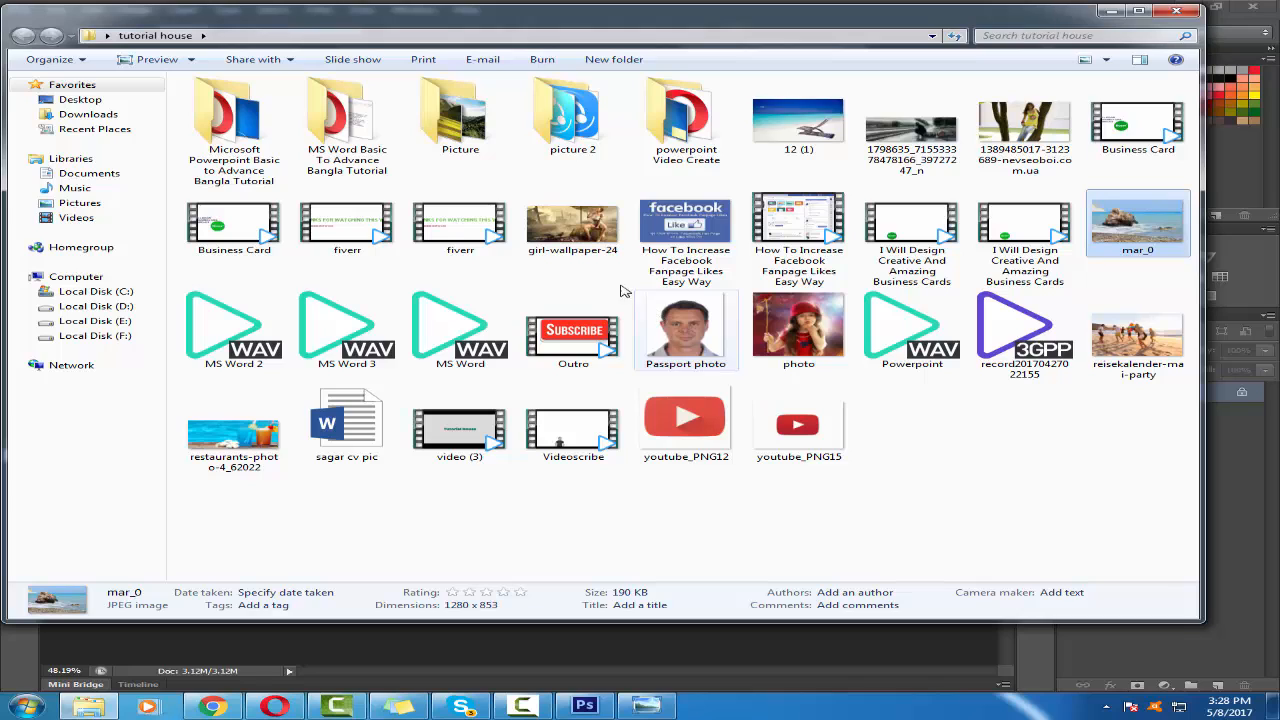
{"action": "right_click", "coordinate": [1028, 142]}
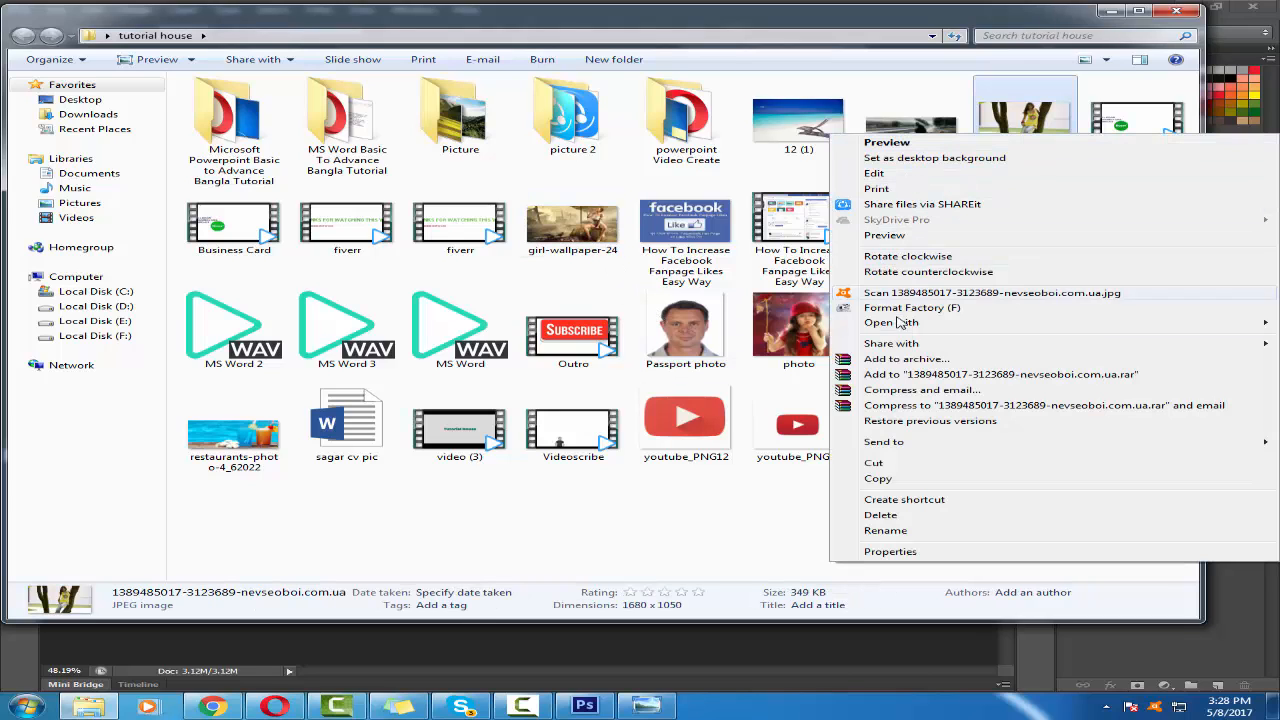
{"action": "mouse_move", "coordinate": [922, 328]}
{"action": "left_click", "coordinate": [685, 338]}
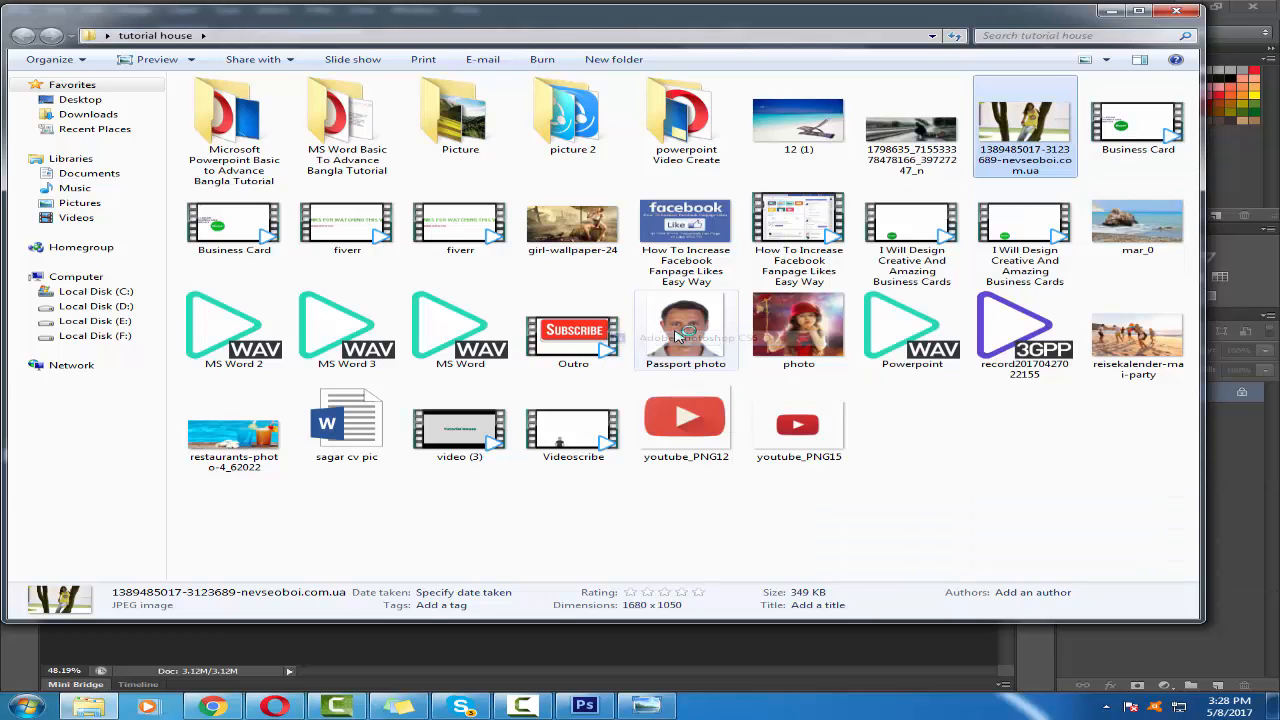
- Examine the photo of the woman in the yellow top and the base of the left tree trunk up close
{"action": "scroll", "coordinate": [705, 316], "scroll_direction": "up", "scroll_amount": 5}
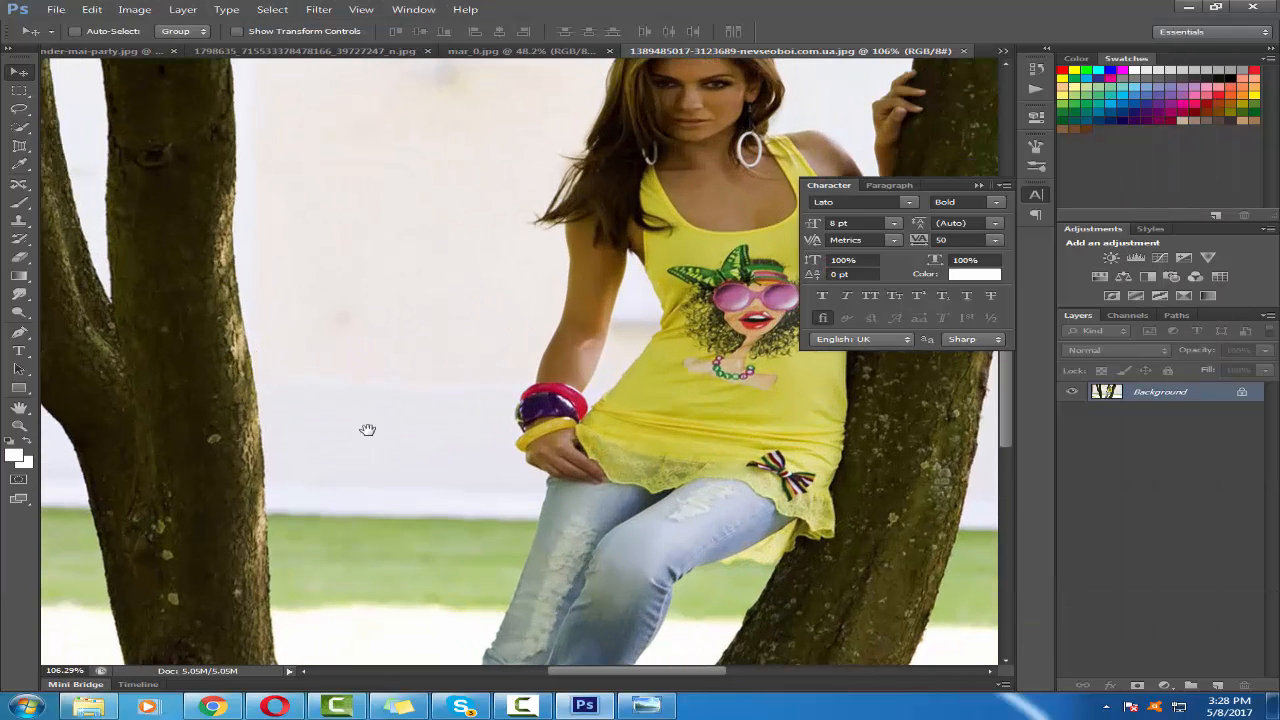
{"action": "scroll", "coordinate": [333, 407], "scroll_direction": "down", "scroll_amount": 3}
{"action": "scroll", "coordinate": [414, 272], "scroll_direction": "up", "scroll_amount": 2}
{"action": "scroll", "coordinate": [414, 274], "scroll_direction": "down", "scroll_amount": 5}
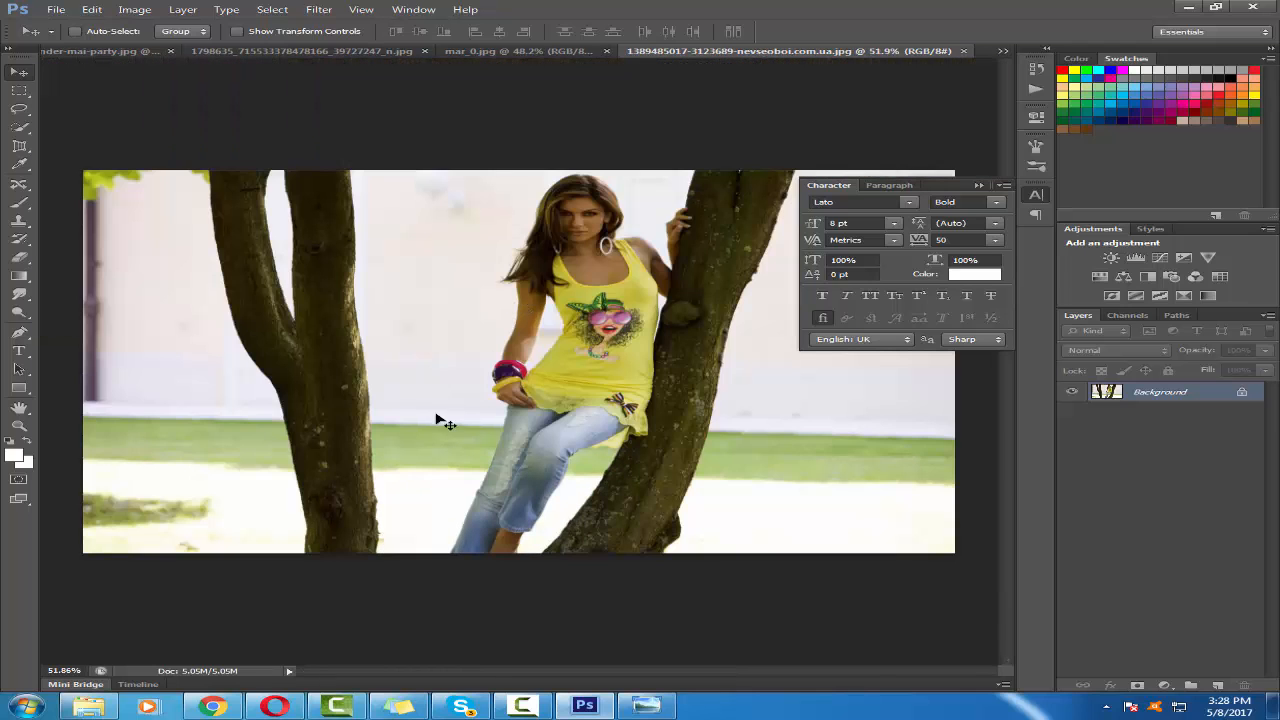
{"action": "scroll", "coordinate": [445, 420], "scroll_direction": "up", "scroll_amount": 4}
{"action": "scroll", "coordinate": [397, 394], "scroll_direction": "down", "scroll_amount": 1}
{"action": "left_click_drag", "start_coordinate": [397, 394], "coordinate": [556, 233]}
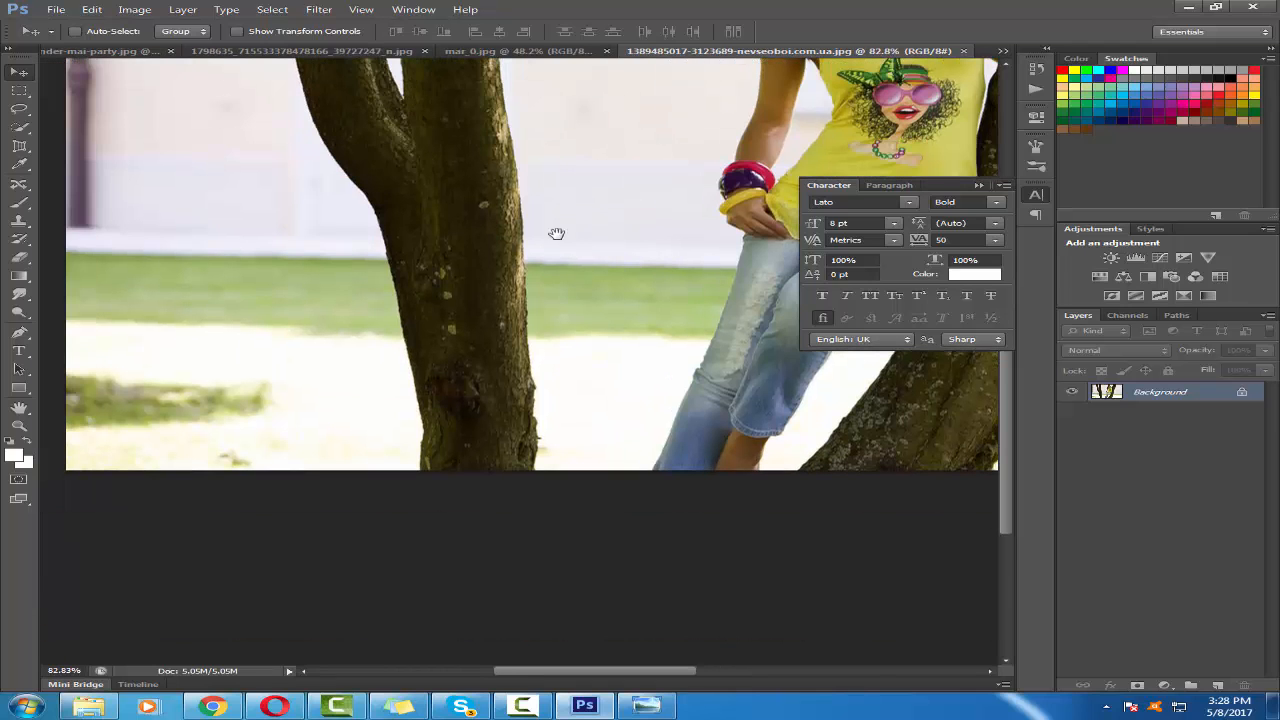
{"action": "scroll", "coordinate": [113, 204], "scroll_direction": "up", "scroll_amount": 3}
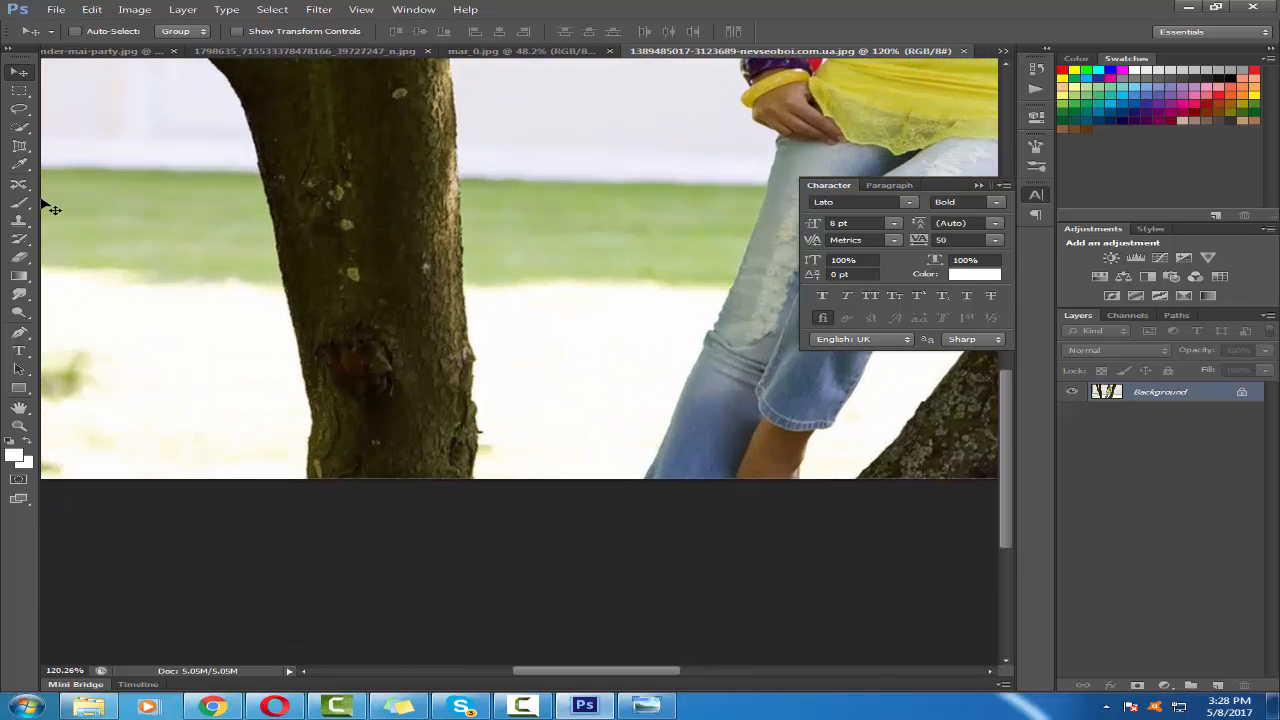
{"action": "left_click", "coordinate": [20, 185]}
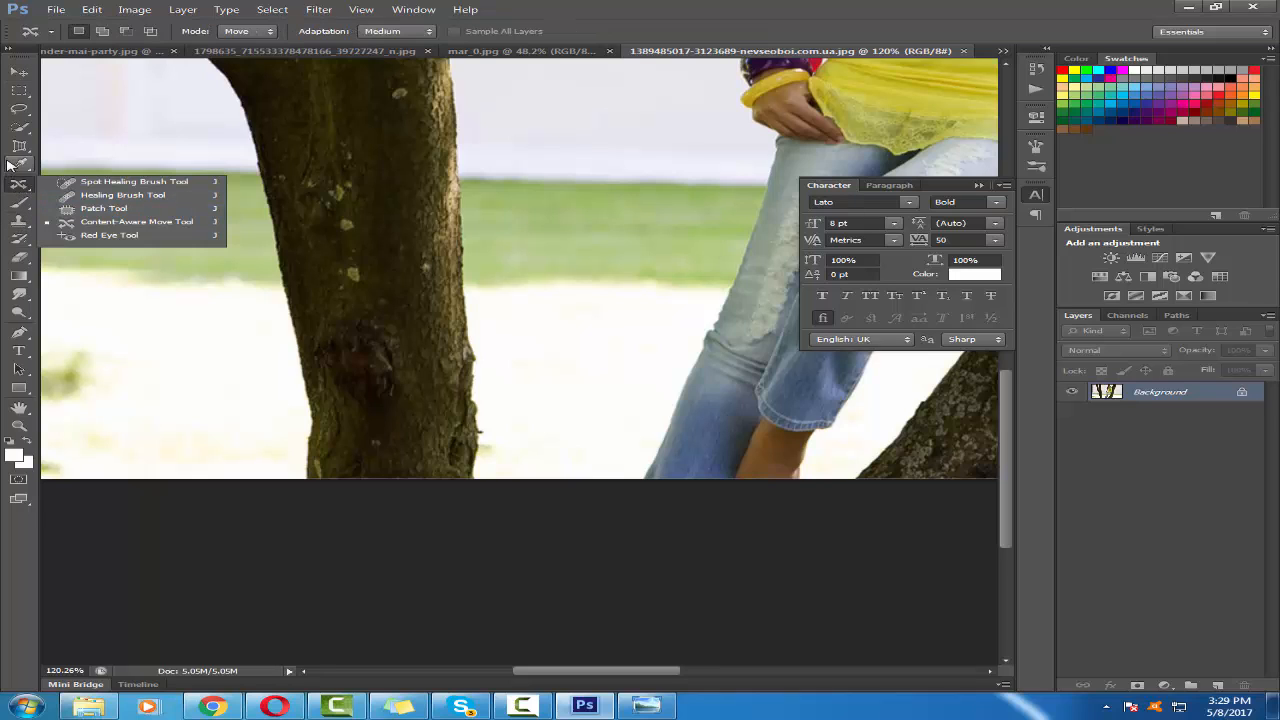
{"action": "left_click", "coordinate": [16, 165]}
{"action": "left_click", "coordinate": [19, 185]}
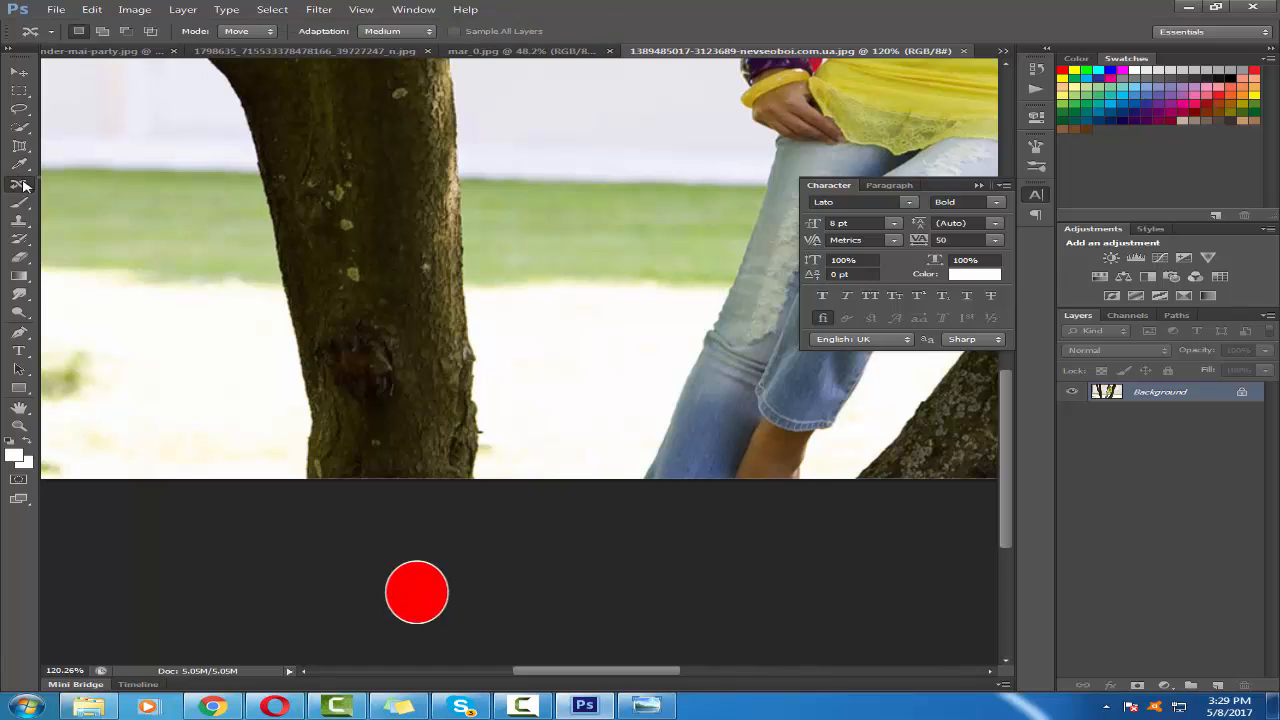
{"action": "right_click", "coordinate": [19, 185]}
{"action": "left_click", "coordinate": [80, 184]}
- Activate the Clone Stamp tool and enlarge its brush to 100 px for retouching the base of the left tree
{"action": "left_click", "coordinate": [19, 220]}
{"action": "right_click", "coordinate": [19, 221]}
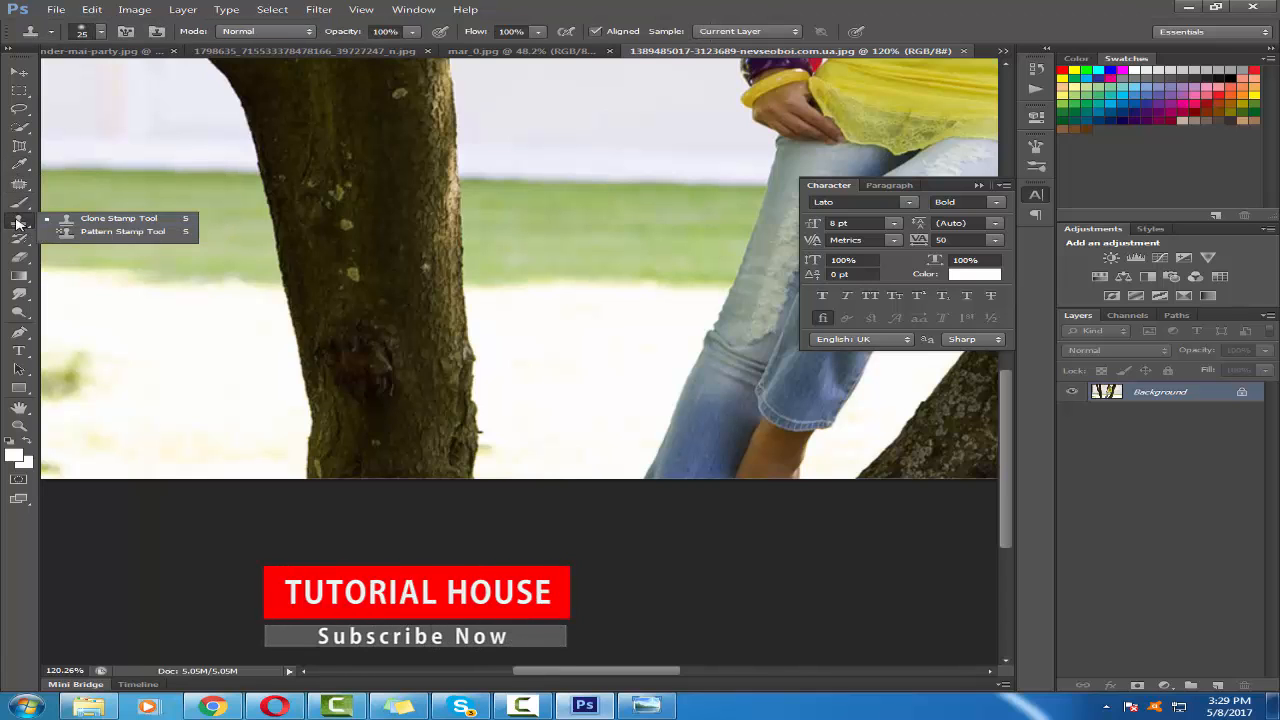
{"action": "left_click", "coordinate": [118, 215]}
{"action": "scroll", "coordinate": [138, 271], "scroll_direction": "down", "scroll_amount": 3}
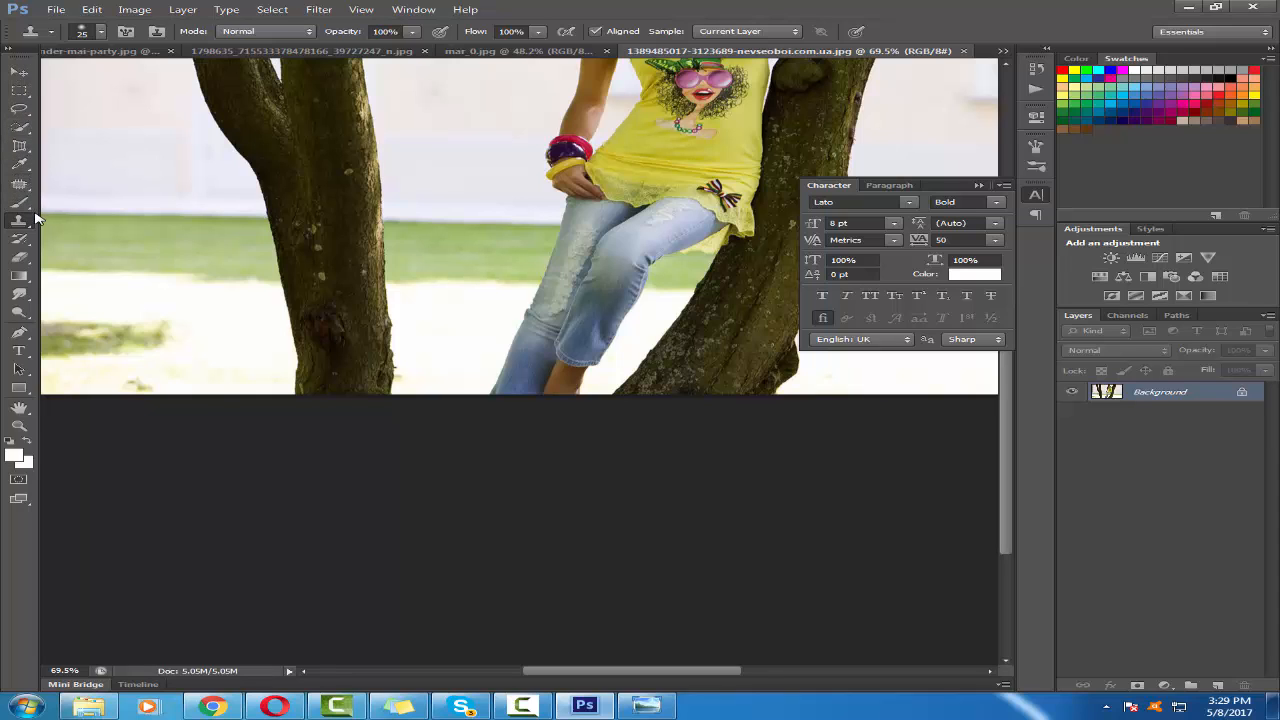
{"action": "scroll", "coordinate": [410, 285], "scroll_direction": "up", "scroll_amount": 4}
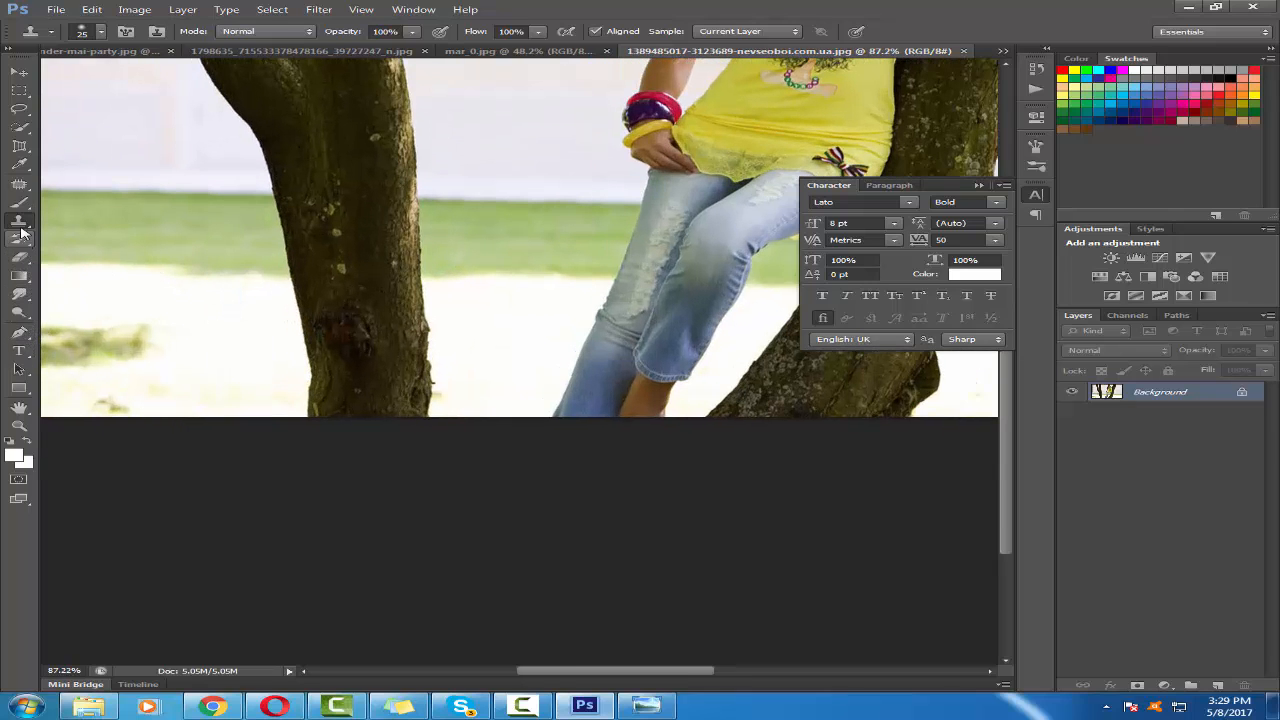
{"action": "scroll", "coordinate": [290, 346], "scroll_direction": "up", "scroll_amount": 5}
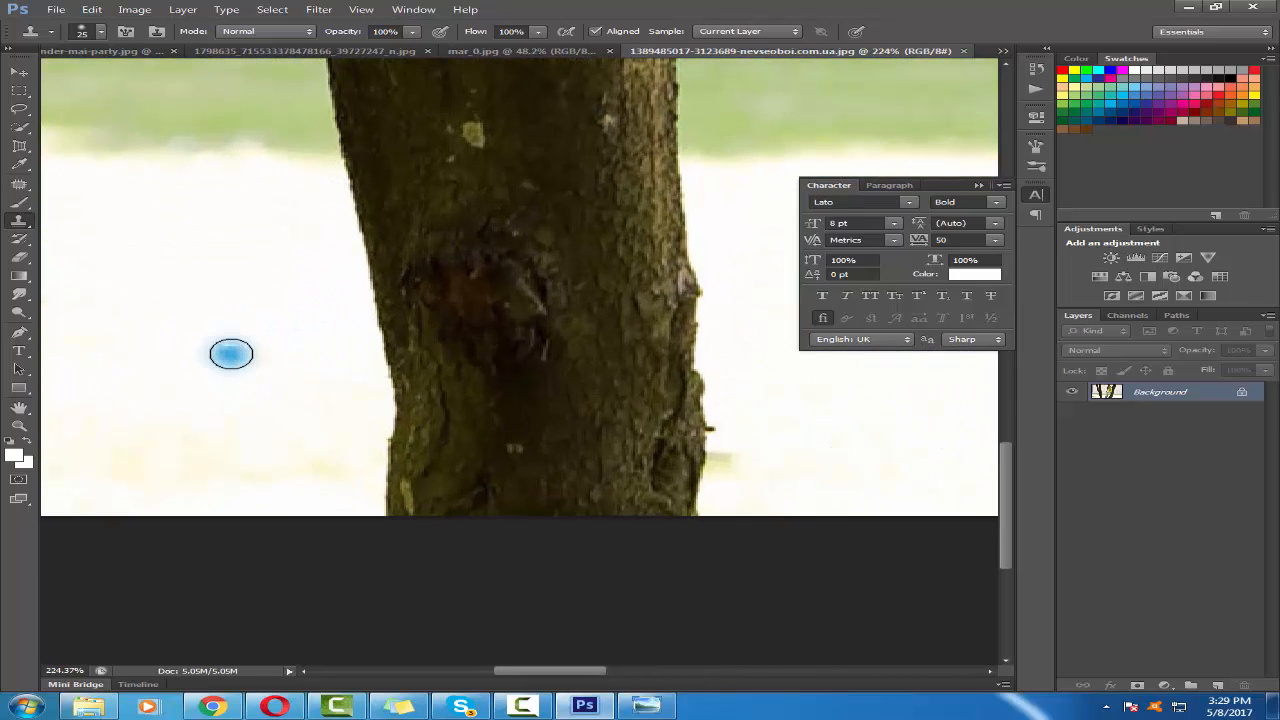
{"action": "scroll", "coordinate": [231, 353], "scroll_direction": "down", "scroll_amount": 5}
{"action": "key", "text": "bracketright"}
{"action": "key", "text": "bracketright"}
{"action": "key", "text": "bracketright"}
{"action": "key", "text": "bracketright"}
{"action": "key", "text": "bracketright"}
{"action": "key", "text": "bracketright"}
{"action": "key", "text": "bracketright"}
{"action": "key", "text": "bracketright"}
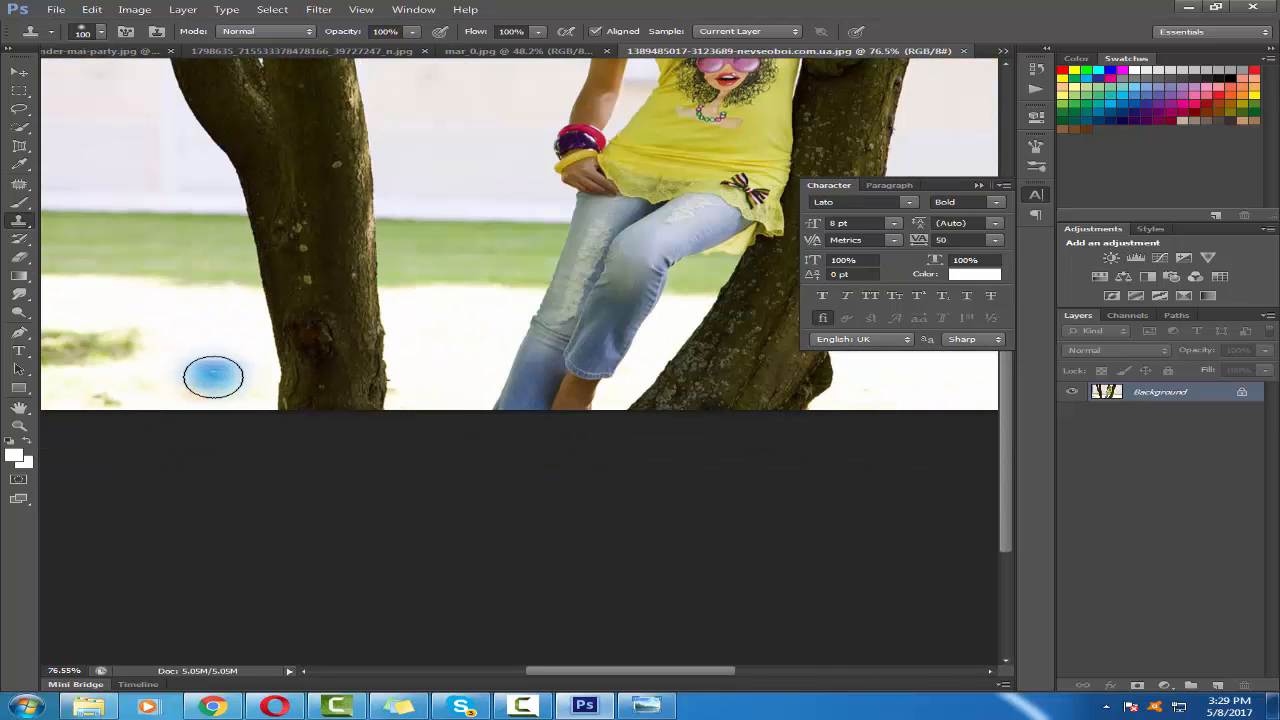
- Clone the pale sunlit ground beside the left tree over the base of its trunk
{"action": "left_click", "coordinate": [192, 402], "text": "alt"}
{"action": "mouse_move", "coordinate": [294, 400]}
{"action": "left_mouse_down"}
{"action": "mouse_move", "coordinate": [352, 397]}
{"action": "mouse_move", "coordinate": [343, 371]}
{"action": "mouse_move", "coordinate": [297, 357]}
{"action": "mouse_move", "coordinate": [326, 343]}
{"action": "mouse_move", "coordinate": [371, 349]}
{"action": "mouse_move", "coordinate": [379, 383]}
{"action": "left_mouse_up"}
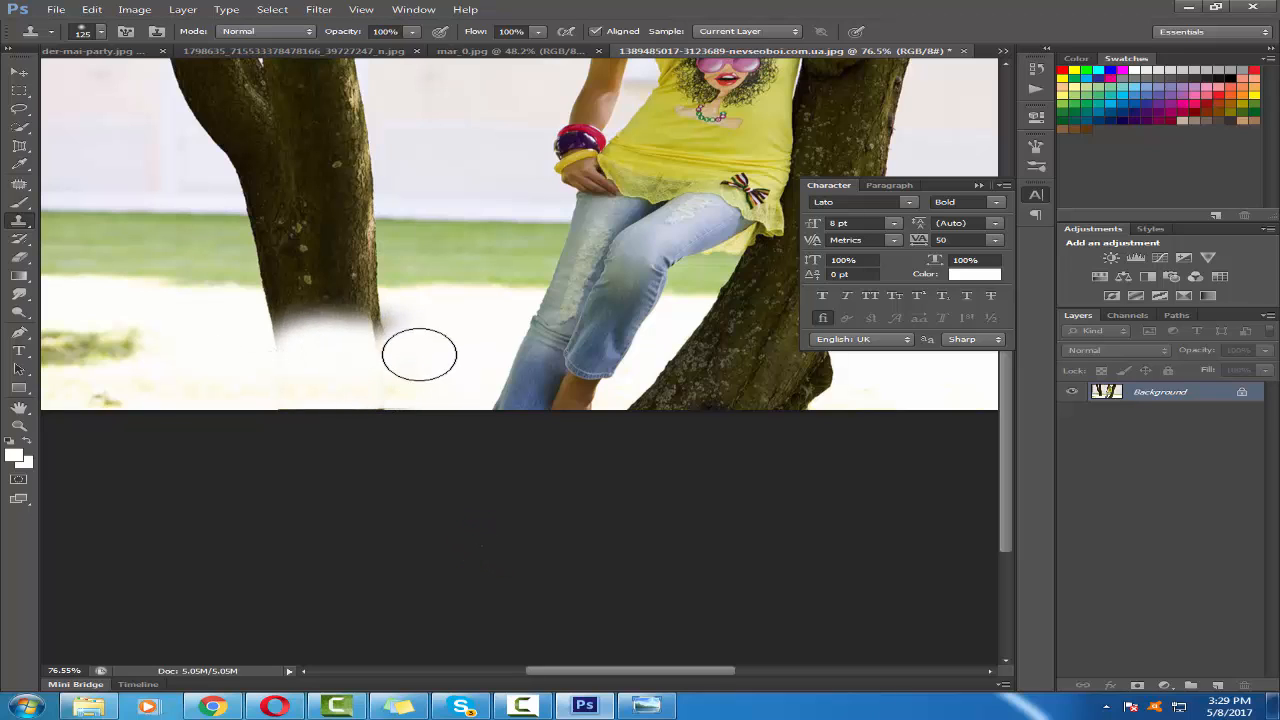
{"action": "mouse_move", "coordinate": [399, 330]}
{"action": "left_mouse_down"}
{"action": "mouse_move", "coordinate": [277, 320]}
{"action": "mouse_move", "coordinate": [366, 317]}
{"action": "mouse_move", "coordinate": [277, 314]}
{"action": "mouse_move", "coordinate": [181, 274]}
{"action": "left_mouse_up"}
- Clone the green grass strip across the left tree's trunk with an 80 px Clone Stamp brush
{"action": "scroll", "coordinate": [181, 274], "scroll_direction": "up", "scroll_amount": 2}
{"action": "scroll", "coordinate": [181, 274], "scroll_direction": "up", "scroll_amount": 1}
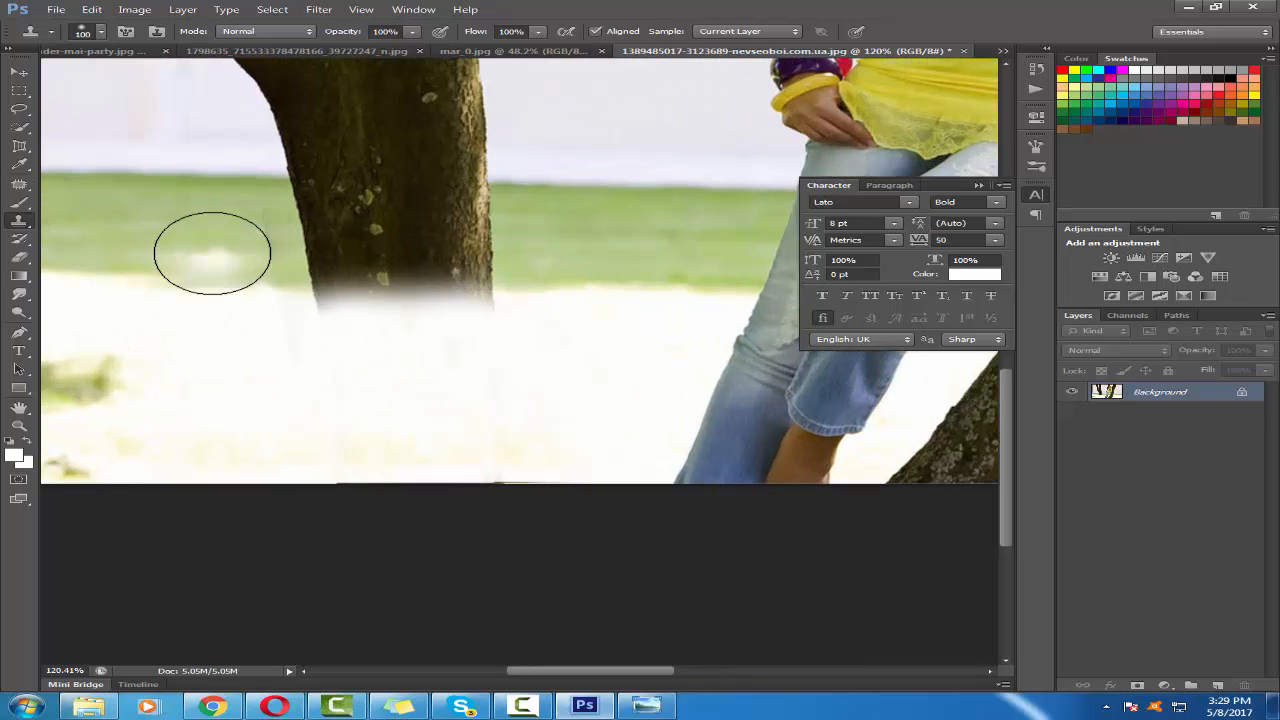
{"action": "key", "text": "bracketleft"}
{"action": "key", "text": "bracketleft"}
{"action": "left_click_drag", "start_coordinate": [275, 262], "coordinate": [386, 280]}
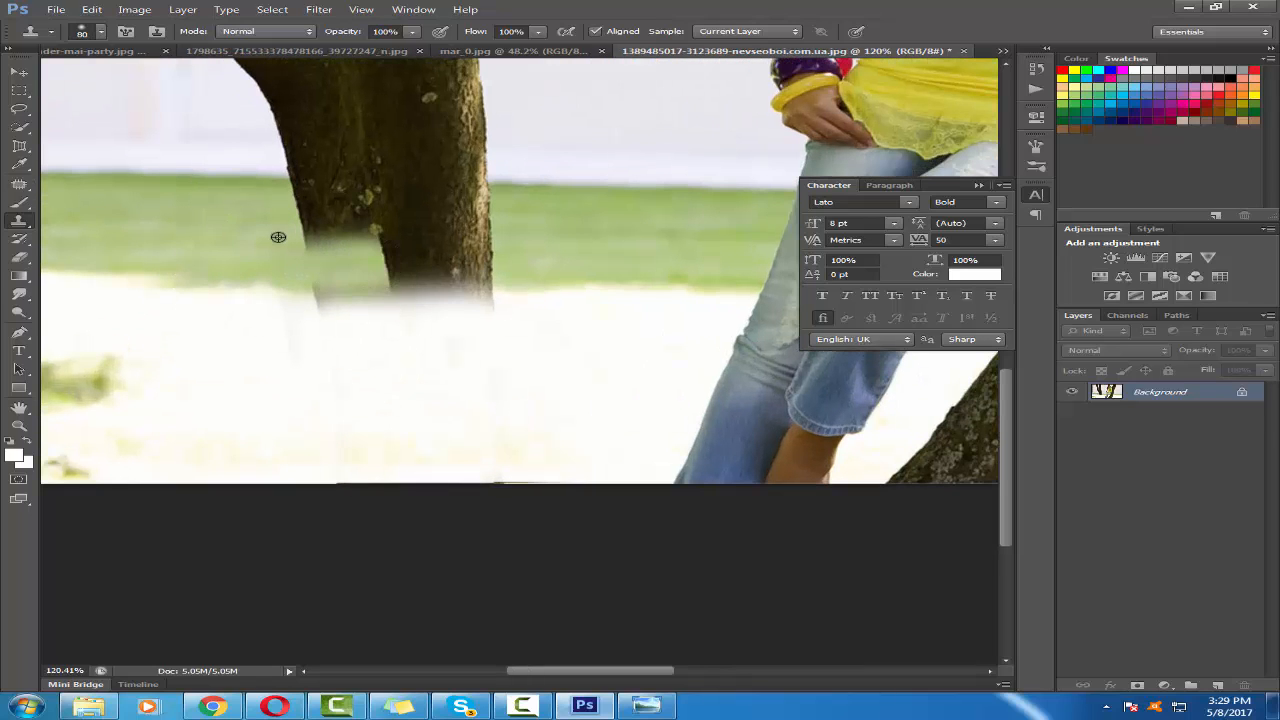
{"action": "mouse_move", "coordinate": [297, 222]}
{"action": "left_mouse_down"}
{"action": "mouse_move", "coordinate": [414, 232]}
{"action": "mouse_move", "coordinate": [409, 259]}
{"action": "mouse_move", "coordinate": [495, 268]}
{"action": "mouse_move", "coordinate": [442, 276]}
{"action": "mouse_move", "coordinate": [487, 237]}
{"action": "mouse_move", "coordinate": [410, 257]}
{"action": "mouse_move", "coordinate": [457, 208]}
{"action": "mouse_move", "coordinate": [300, 209]}
{"action": "mouse_move", "coordinate": [324, 248]}
{"action": "mouse_move", "coordinate": [319, 308]}
{"action": "mouse_move", "coordinate": [475, 306]}
{"action": "left_mouse_up"}
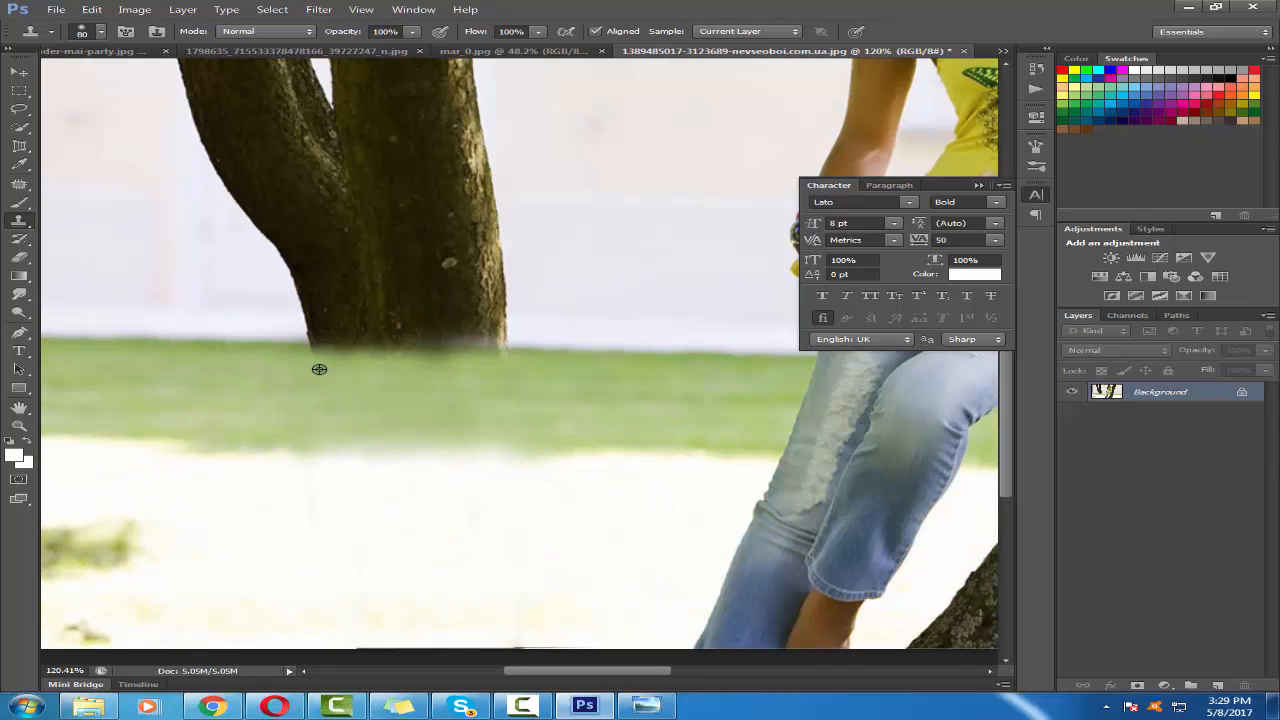
- Clone the pale wall and its lower edge over the left tree's trunk between the grass and the fork
{"action": "mouse_move", "coordinate": [317, 366]}
{"action": "left_mouse_down"}
{"action": "mouse_move", "coordinate": [400, 345]}
{"action": "mouse_move", "coordinate": [489, 360]}
{"action": "mouse_move", "coordinate": [545, 340]}
{"action": "left_mouse_up"}
{"action": "left_click", "coordinate": [413, 402]}
{"action": "left_click", "coordinate": [600, 252], "text": "alt"}
{"action": "mouse_move", "coordinate": [434, 314]}
{"action": "left_mouse_down"}
{"action": "mouse_move", "coordinate": [471, 266]}
{"action": "mouse_move", "coordinate": [480, 178]}
{"action": "mouse_move", "coordinate": [454, 266]}
{"action": "left_mouse_up"}
{"action": "left_click", "coordinate": [130, 250], "text": "alt"}
{"action": "mouse_move", "coordinate": [270, 220]}
{"action": "left_mouse_down"}
{"action": "mouse_move", "coordinate": [294, 271]}
{"action": "mouse_move", "coordinate": [357, 322]}
{"action": "mouse_move", "coordinate": [386, 271]}
{"action": "mouse_move", "coordinate": [306, 323]}
{"action": "left_mouse_up"}
{"action": "left_click_drag", "start_coordinate": [262, 274], "coordinate": [337, 326]}
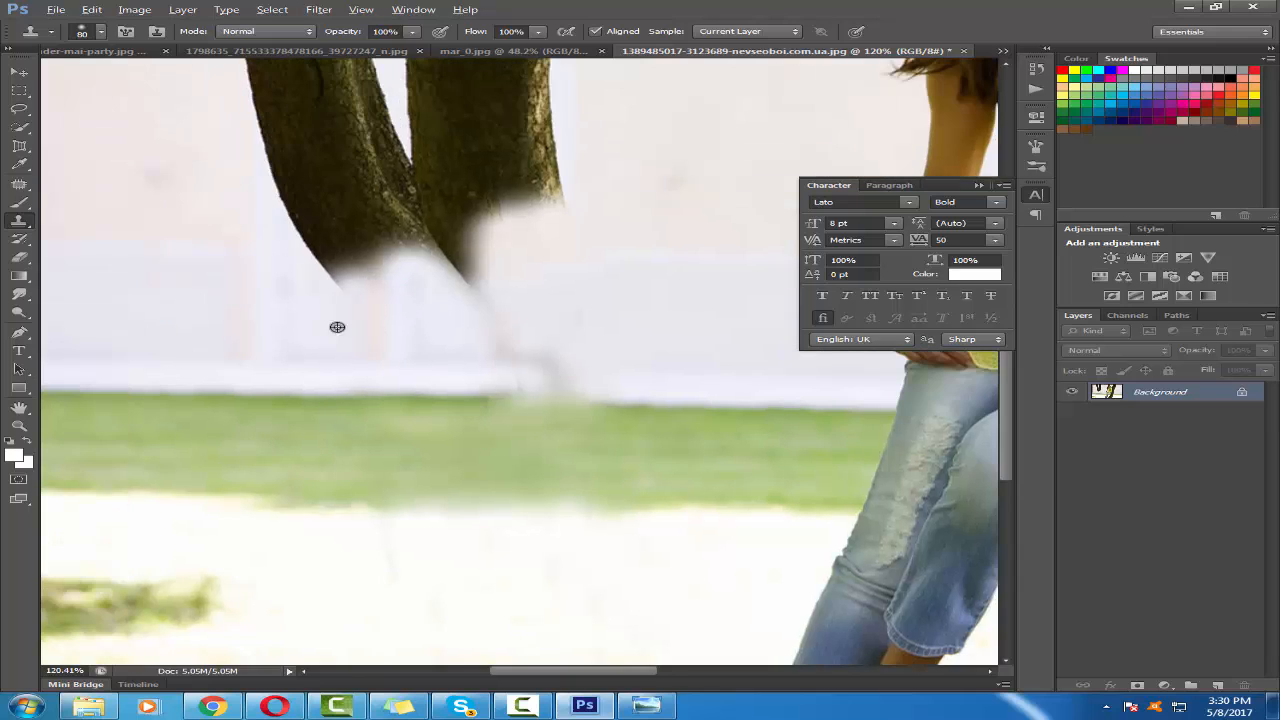
- Clone the pale wall over the remaining two branches of the left tree up to the photo's upper edge
{"action": "left_click", "coordinate": [228, 226], "text": "alt"}
{"action": "left_click_drag", "start_coordinate": [300, 245], "coordinate": [395, 250]}
{"action": "key", "text": "ctrl+0"}
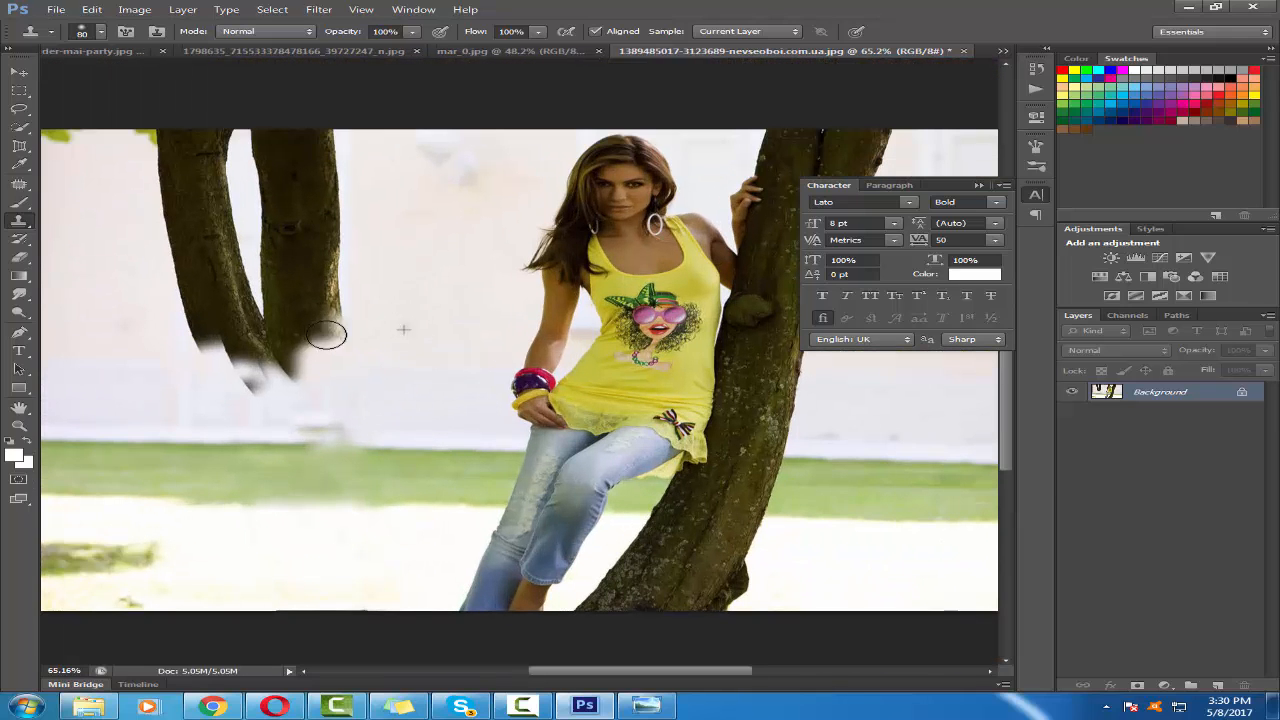
{"action": "mouse_move", "coordinate": [323, 331]}
{"action": "left_mouse_down"}
{"action": "mouse_move", "coordinate": [291, 376]}
{"action": "mouse_move", "coordinate": [332, 255]}
{"action": "mouse_move", "coordinate": [303, 172]}
{"action": "mouse_move", "coordinate": [321, 175]}
{"action": "mouse_move", "coordinate": [302, 228]}
{"action": "mouse_move", "coordinate": [278, 145]}
{"action": "mouse_move", "coordinate": [305, 242]}
{"action": "mouse_move", "coordinate": [289, 206]}
{"action": "mouse_move", "coordinate": [299, 300]}
{"action": "mouse_move", "coordinate": [254, 210]}
{"action": "mouse_move", "coordinate": [267, 331]}
{"action": "mouse_move", "coordinate": [255, 392]}
{"action": "mouse_move", "coordinate": [255, 267]}
{"action": "mouse_move", "coordinate": [279, 175]}
{"action": "mouse_move", "coordinate": [279, 244]}
{"action": "mouse_move", "coordinate": [257, 140]}
{"action": "mouse_move", "coordinate": [234, 161]}
{"action": "mouse_move", "coordinate": [246, 241]}
{"action": "mouse_move", "coordinate": [214, 162]}
{"action": "mouse_move", "coordinate": [215, 251]}
{"action": "mouse_move", "coordinate": [235, 318]}
{"action": "mouse_move", "coordinate": [211, 351]}
{"action": "mouse_move", "coordinate": [213, 278]}
{"action": "mouse_move", "coordinate": [171, 162]}
{"action": "mouse_move", "coordinate": [170, 291]}
{"action": "left_mouse_up"}
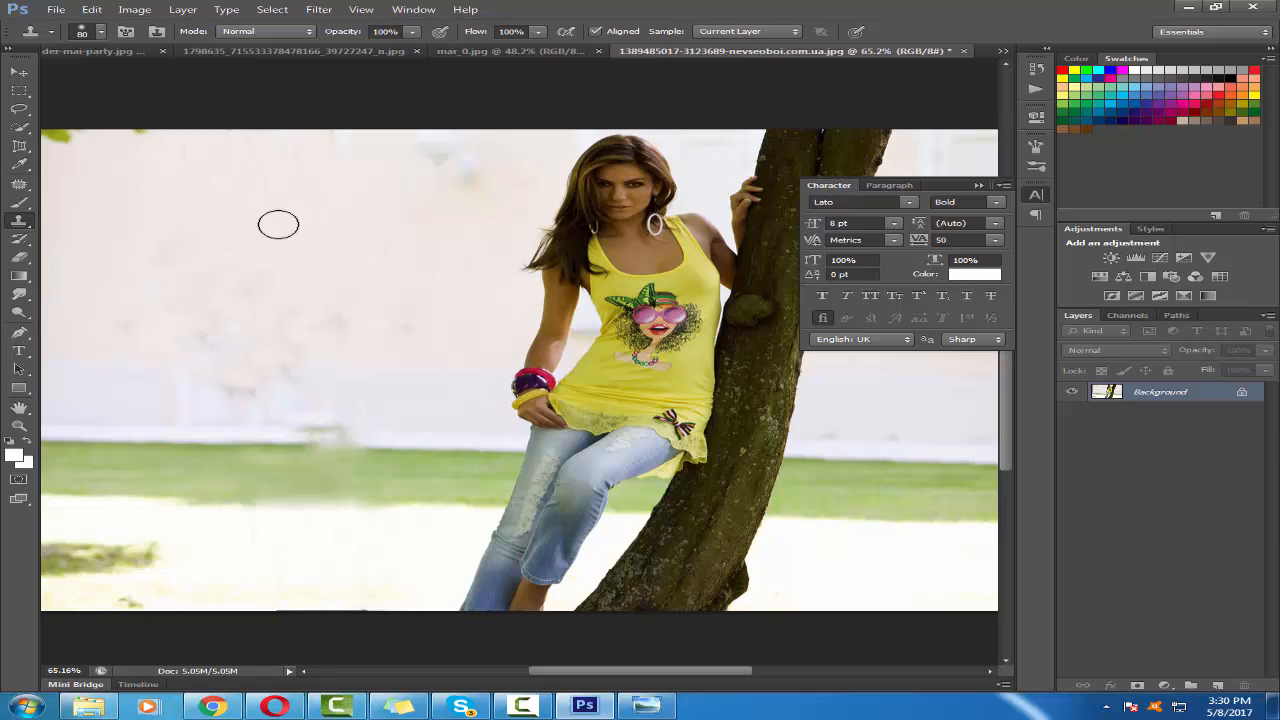
{"action": "scroll", "coordinate": [337, 444], "scroll_direction": "left", "scroll_amount": 3}
{"action": "scroll", "coordinate": [337, 444], "scroll_direction": "down", "scroll_amount": 4}
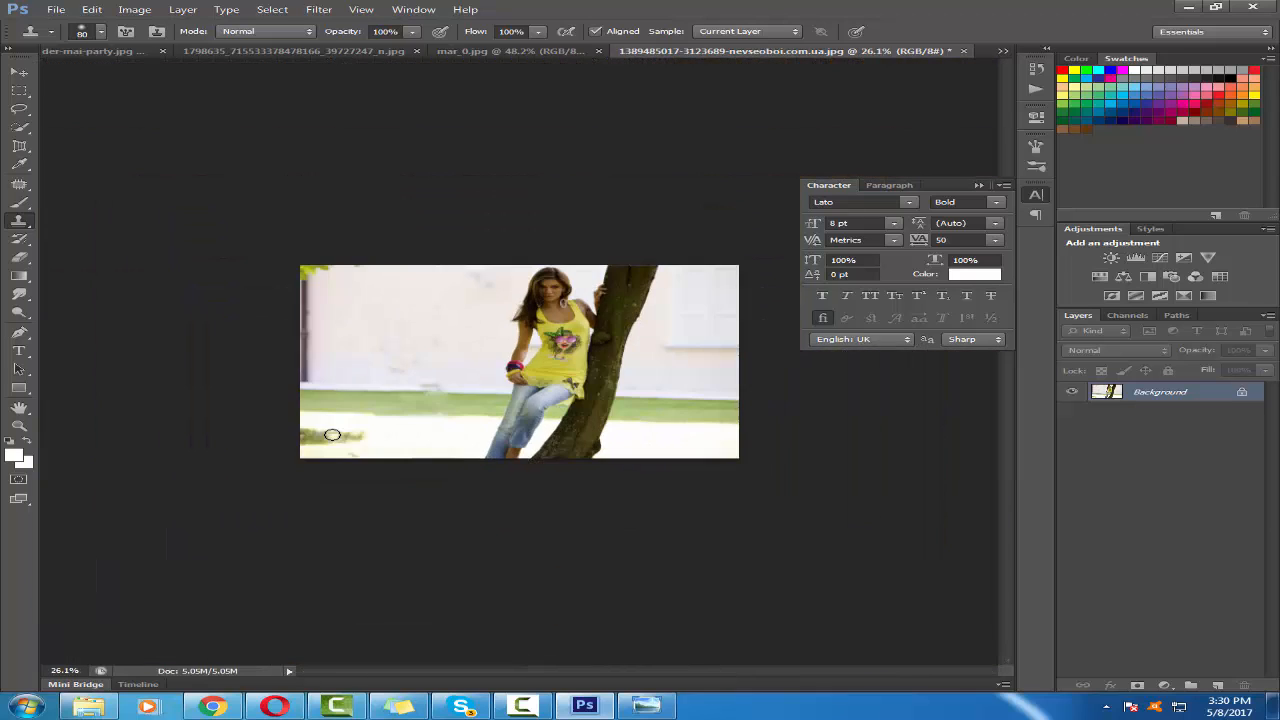
{"action": "scroll", "coordinate": [464, 437], "scroll_direction": "up", "scroll_amount": 2}
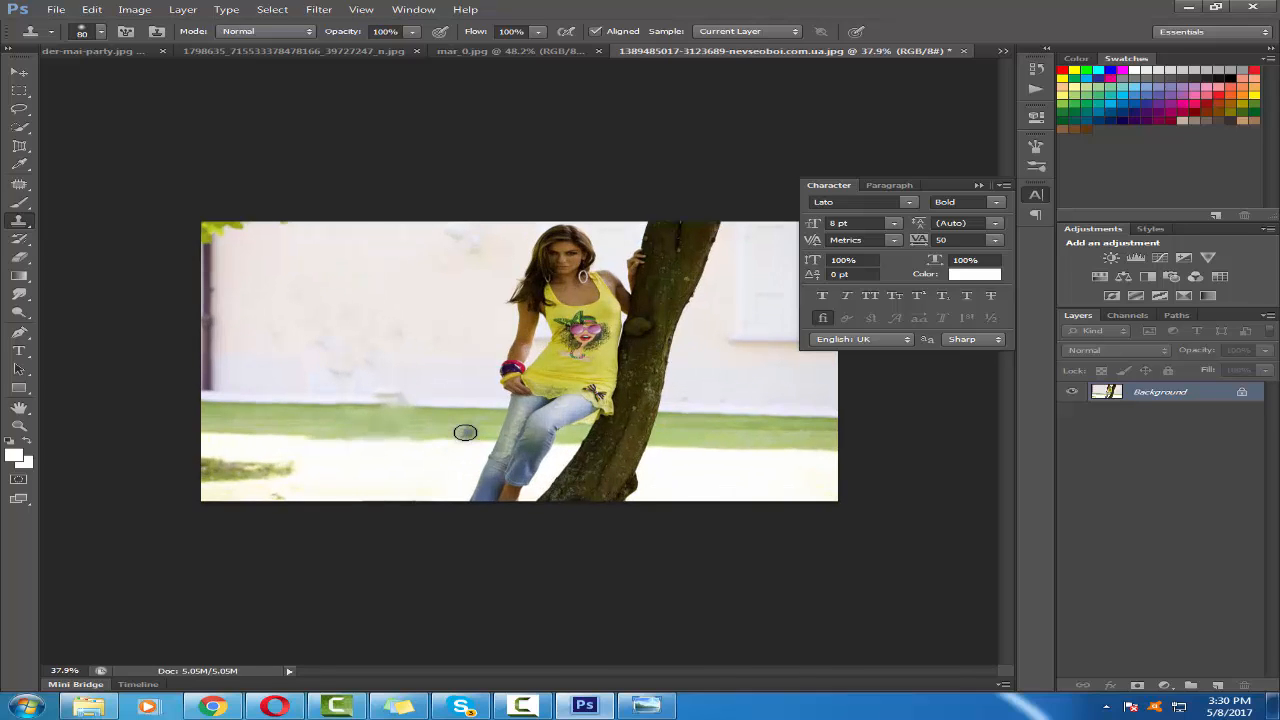
{"action": "right_click", "coordinate": [19, 222]}
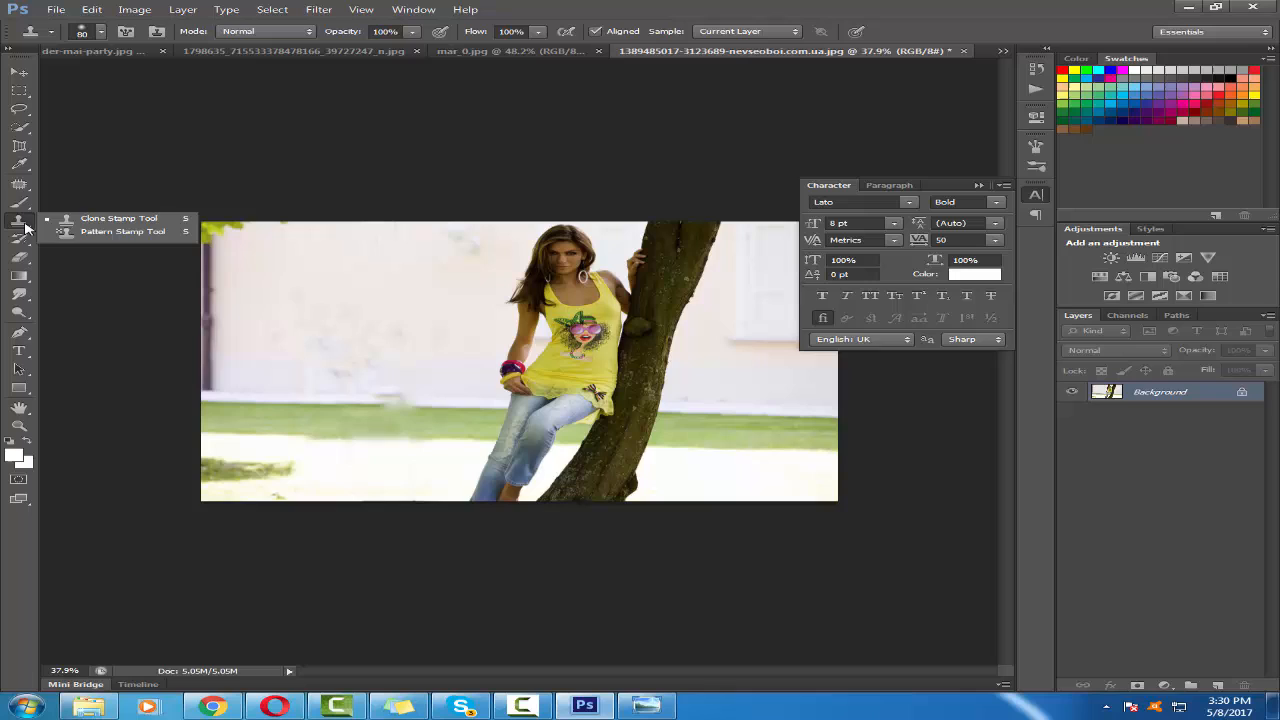
{"action": "left_click", "coordinate": [131, 219]}
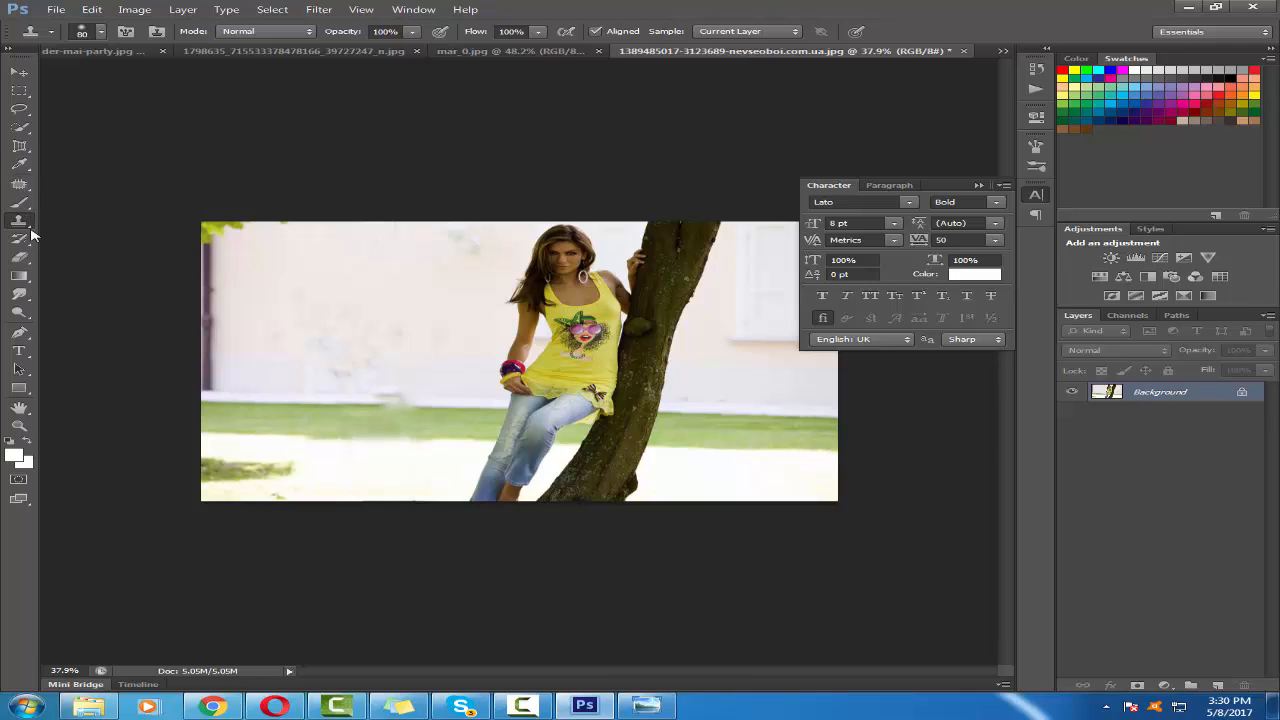
- Switch to the Brush tool
{"action": "left_click", "coordinate": [19, 203]}
{"action": "right_click", "coordinate": [19, 203]}
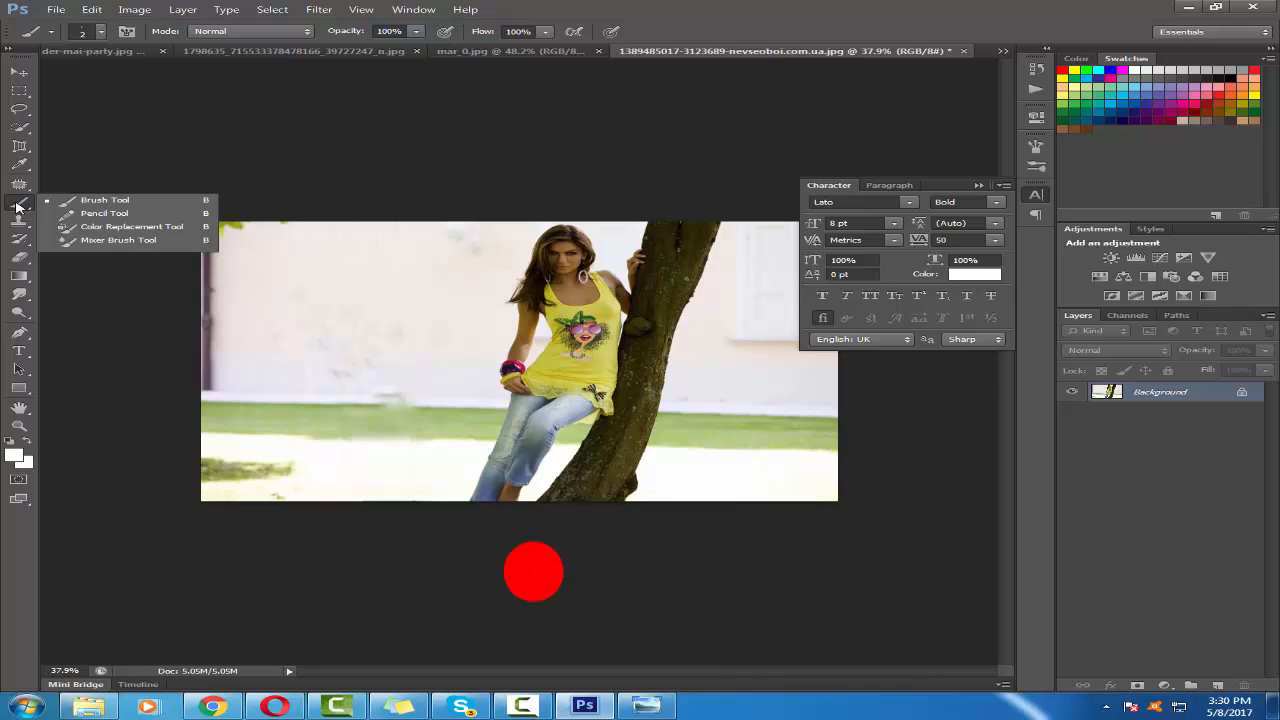
{"action": "left_click", "coordinate": [104, 200]}
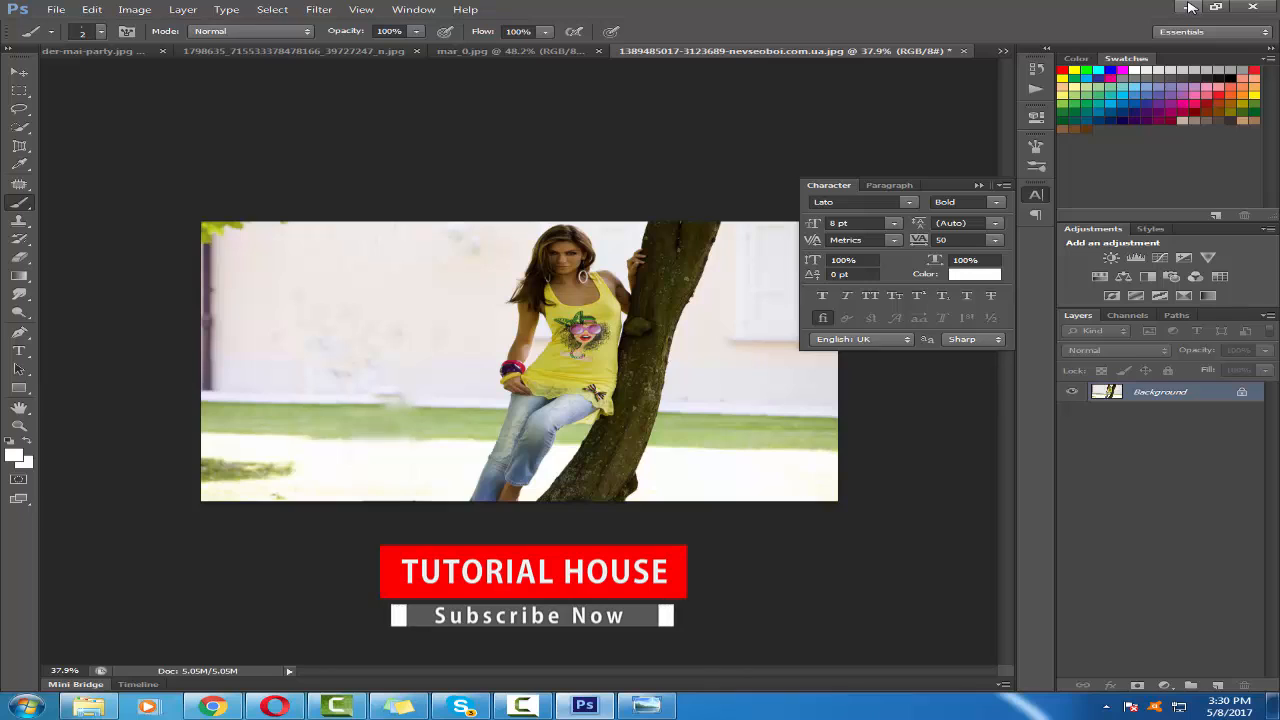